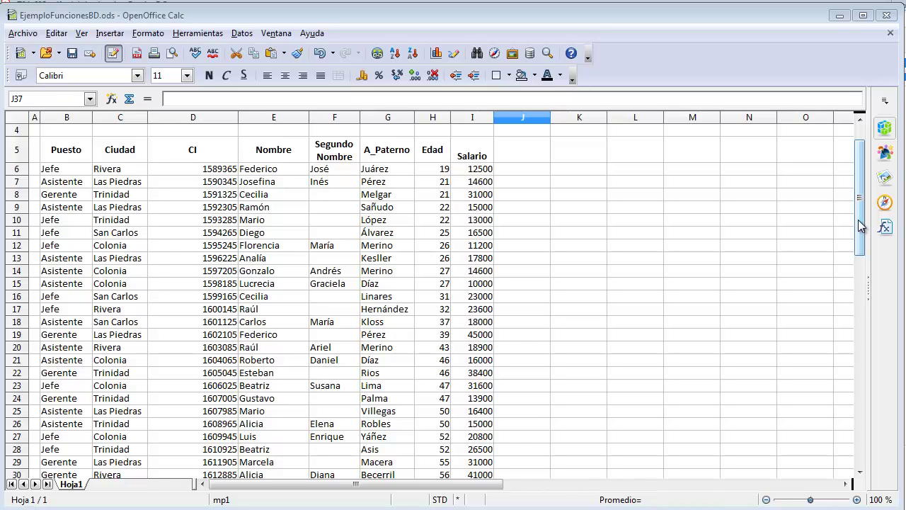
Examine the employee table and the Puesto and Edad criteria rows in B36:C38 used by the first question
drag(862, 226, 853, 263)
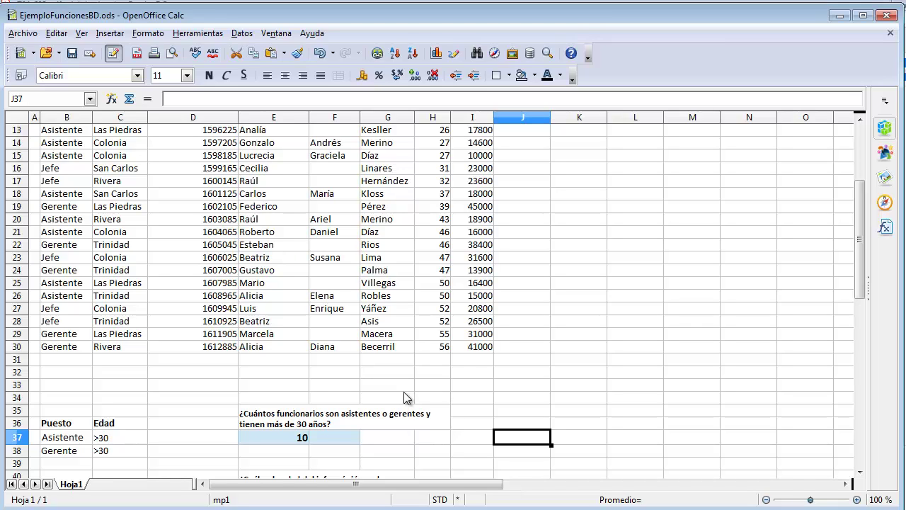
click(248, 283)
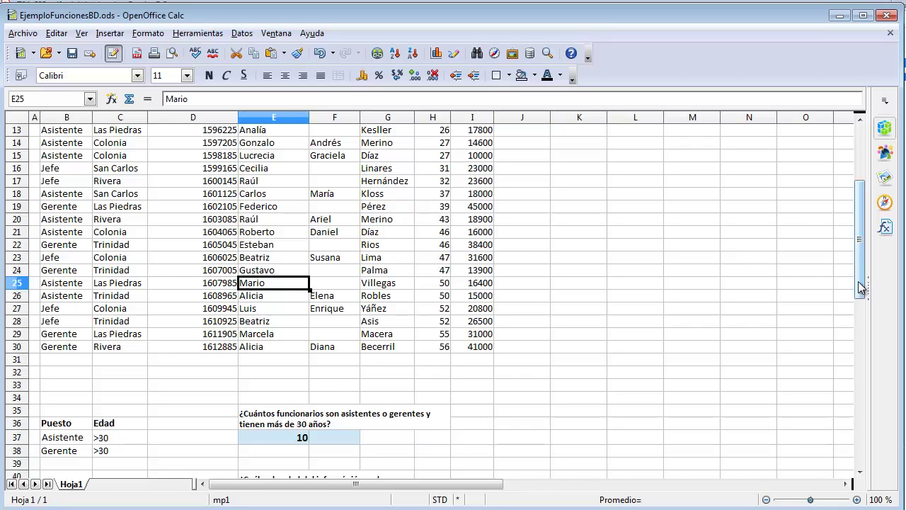
drag(858, 281, 868, 218)
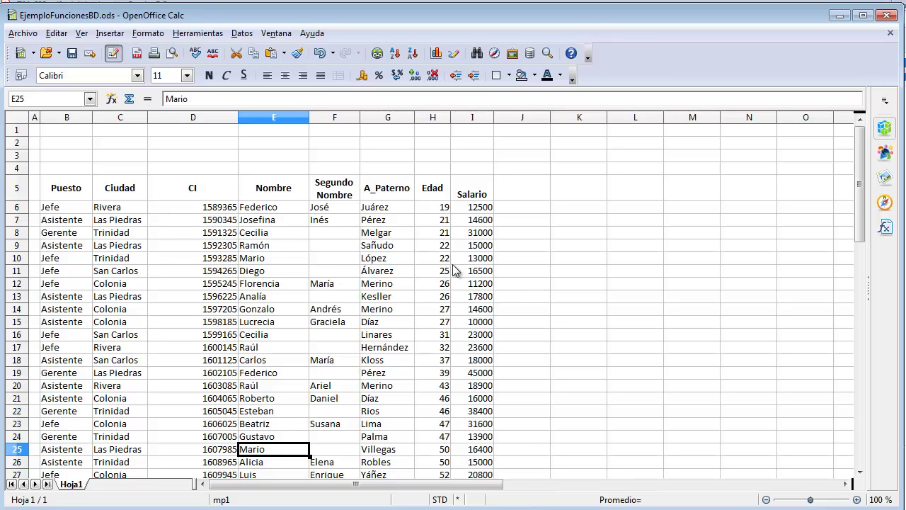
drag(861, 197, 870, 233)
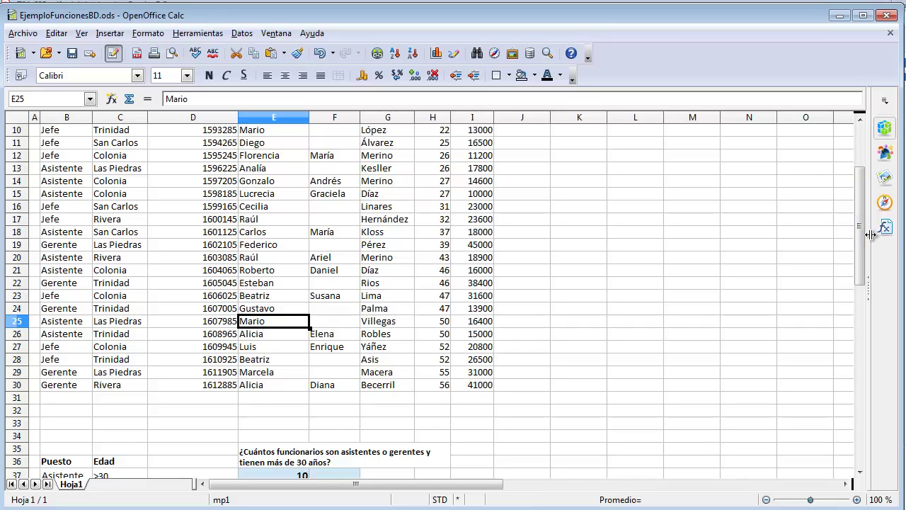
drag(858, 217, 862, 251)
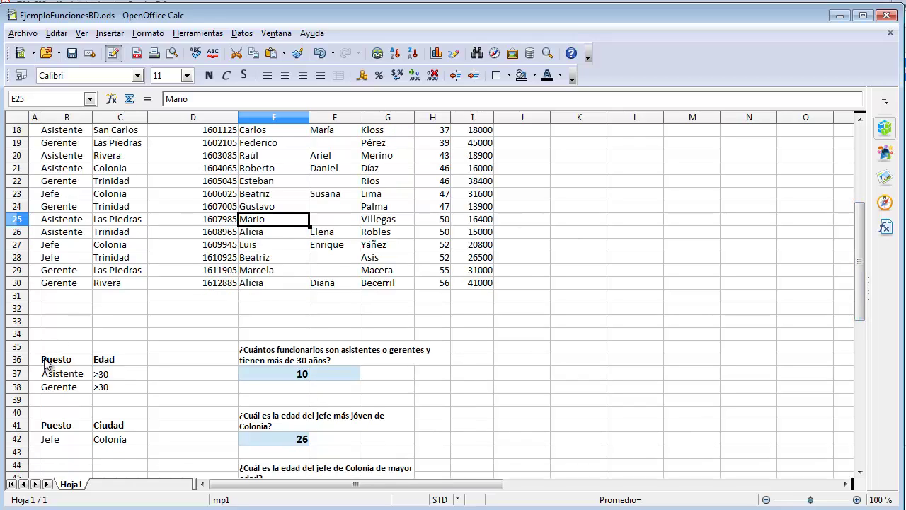
drag(46, 363, 120, 390)
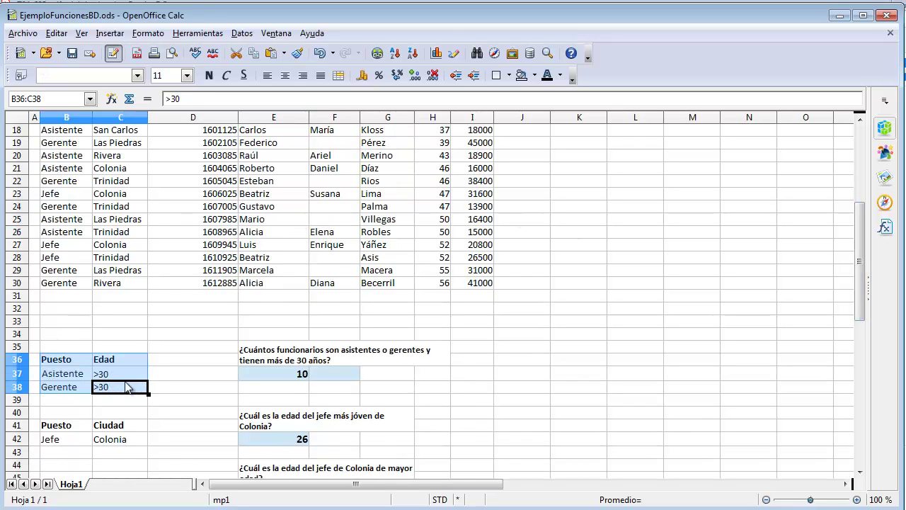
click(134, 371)
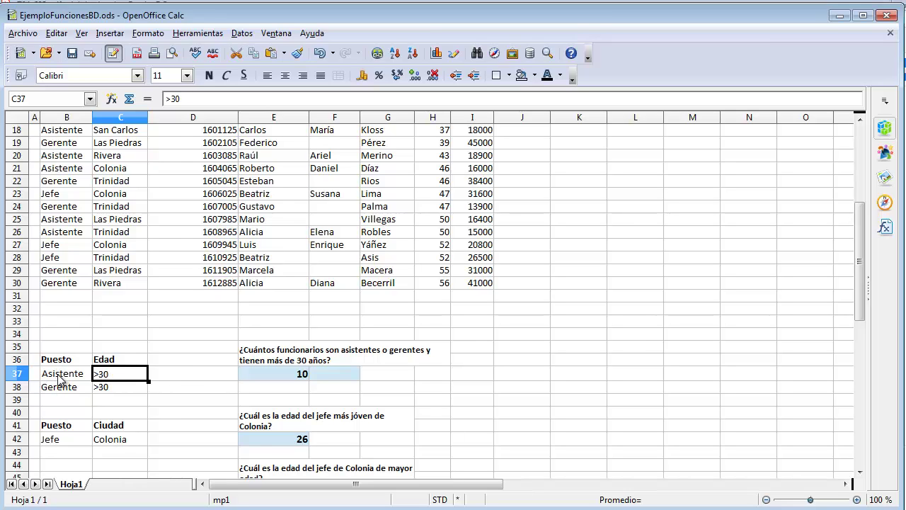
drag(60, 380, 119, 377)
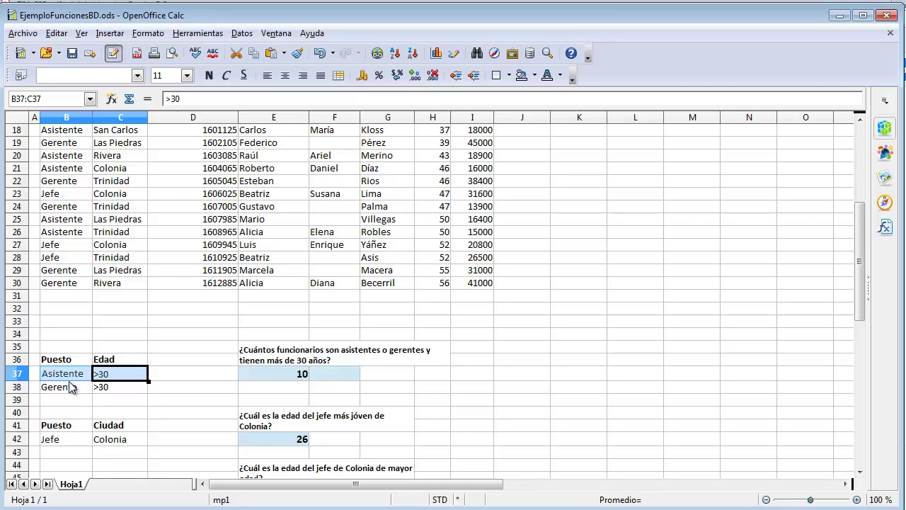
click(42, 389)
drag(42, 395, 125, 391)
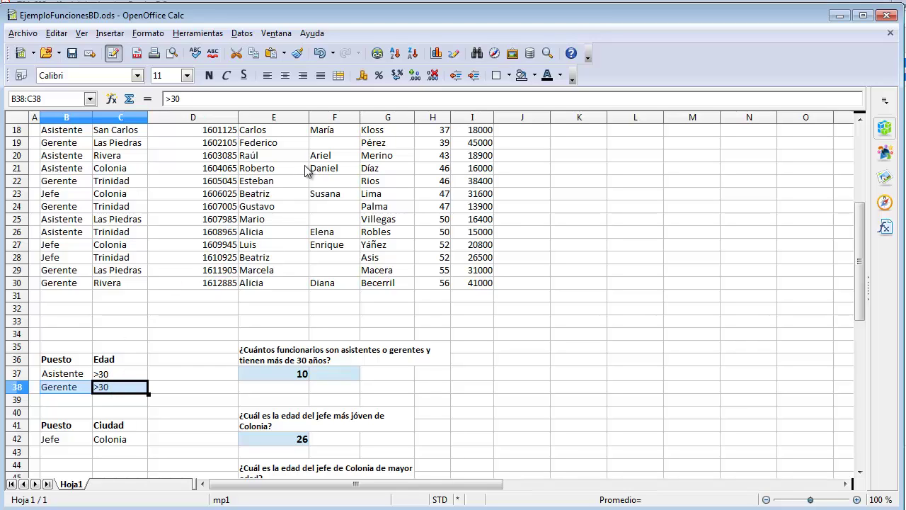
Select the employee table B5:I30 and check its Funcionarios range name in the defined names, without changing it
click(264, 225)
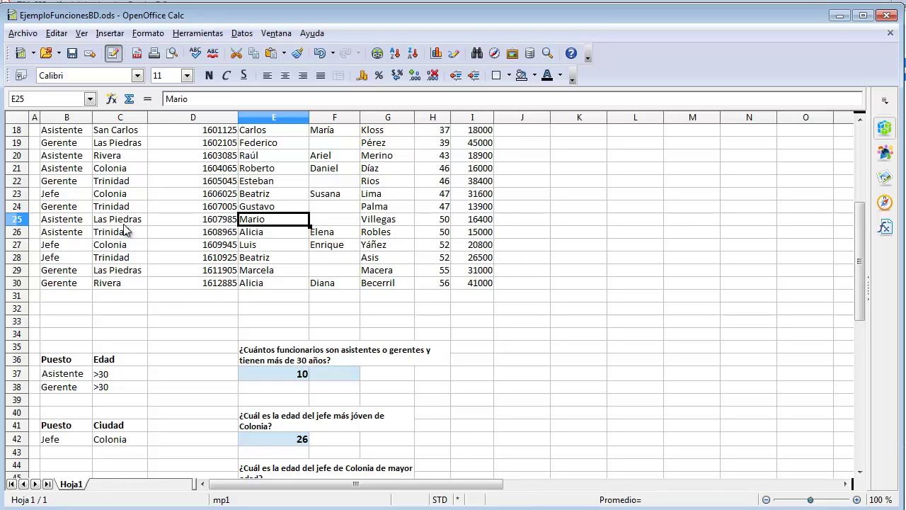
click(483, 283)
drag(483, 283, 89, 194)
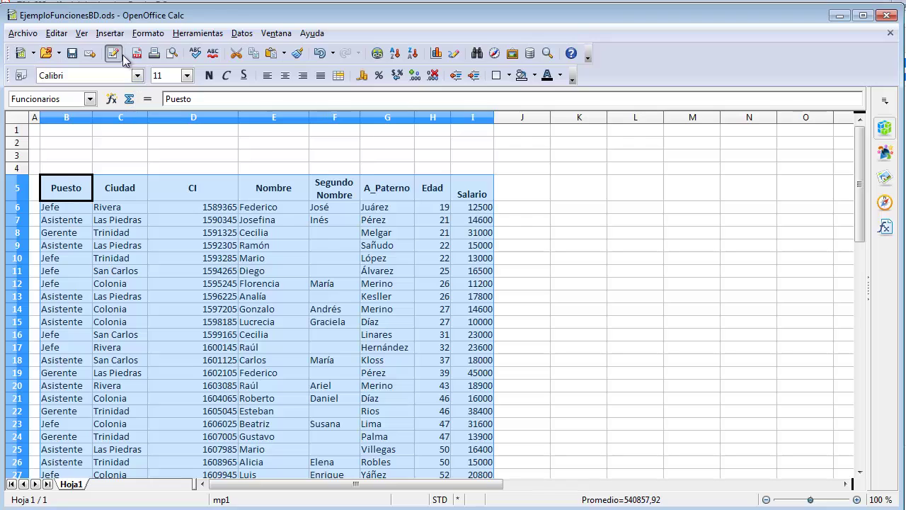
click(111, 35)
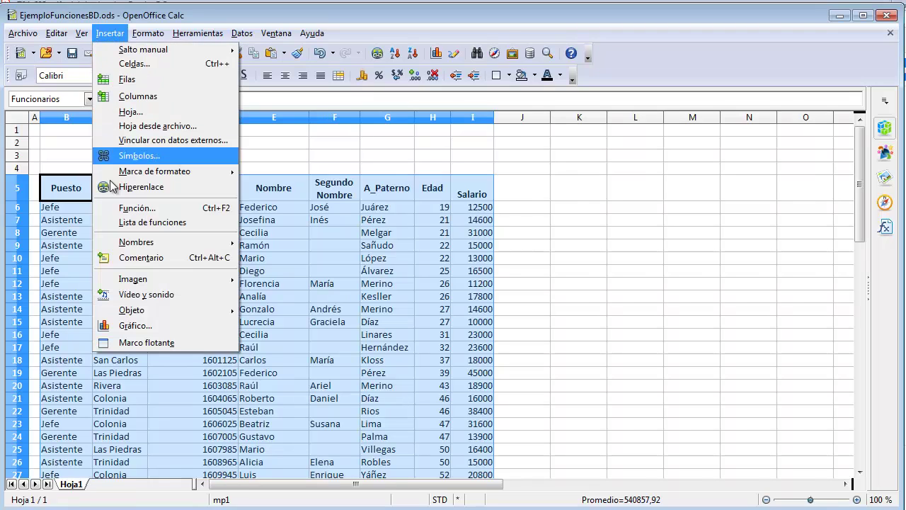
mouse_move(130, 244)
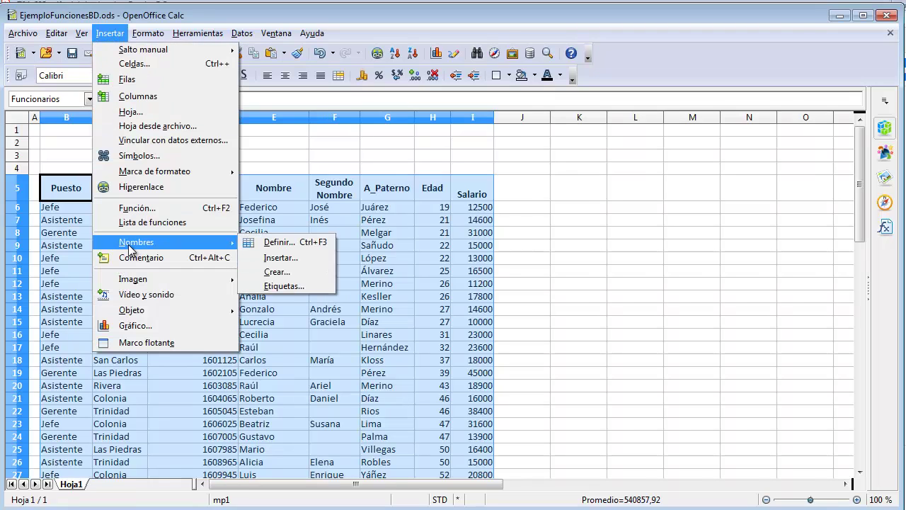
click(273, 243)
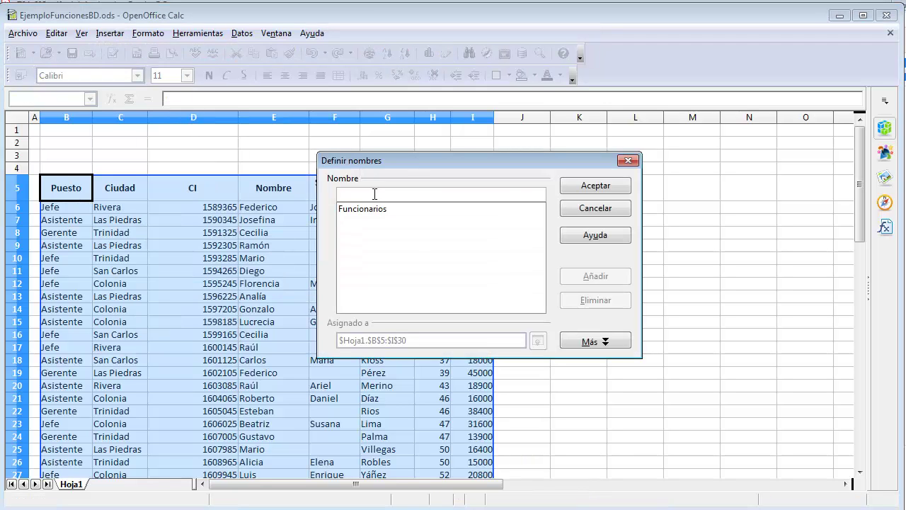
drag(397, 160, 320, 149)
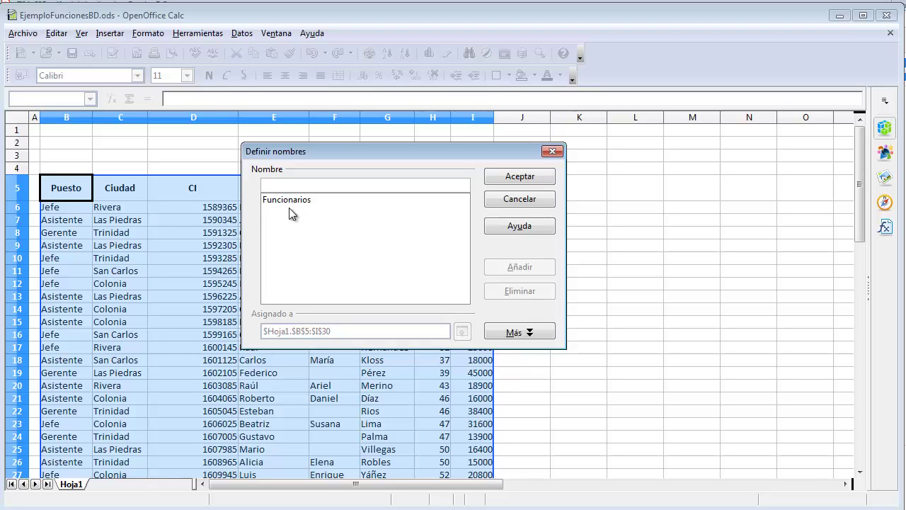
click(519, 199)
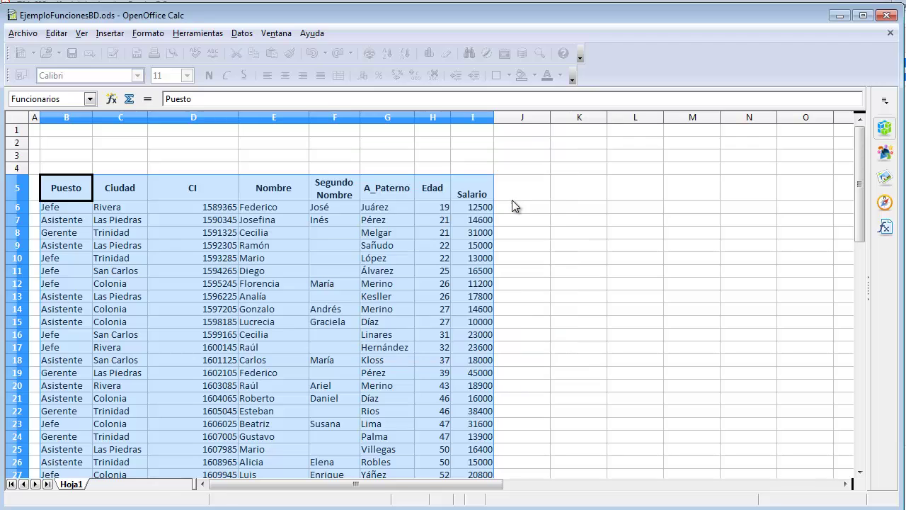
click(392, 253)
Inspect the BDCONTARA formula in E37, highlighting its criteria argument B36:C38, and keep it unchanged
drag(858, 210, 847, 293)
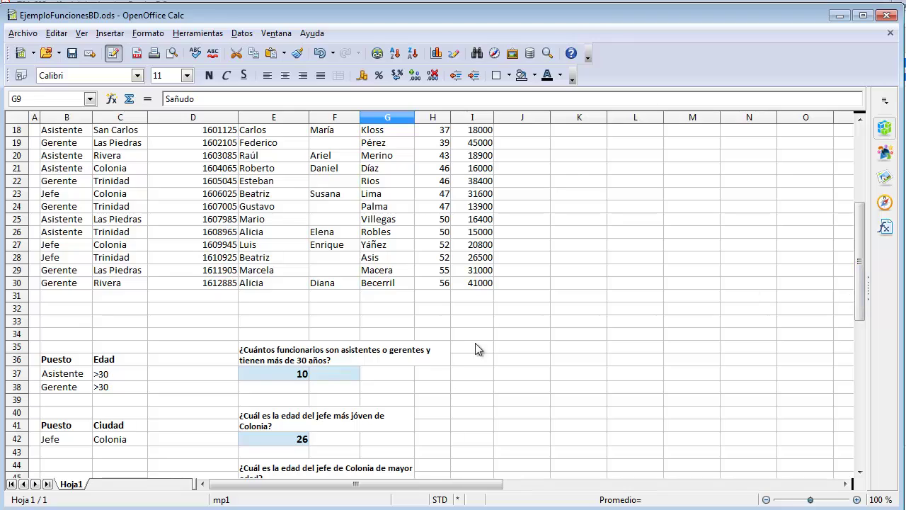
click(269, 373)
double_click(269, 373)
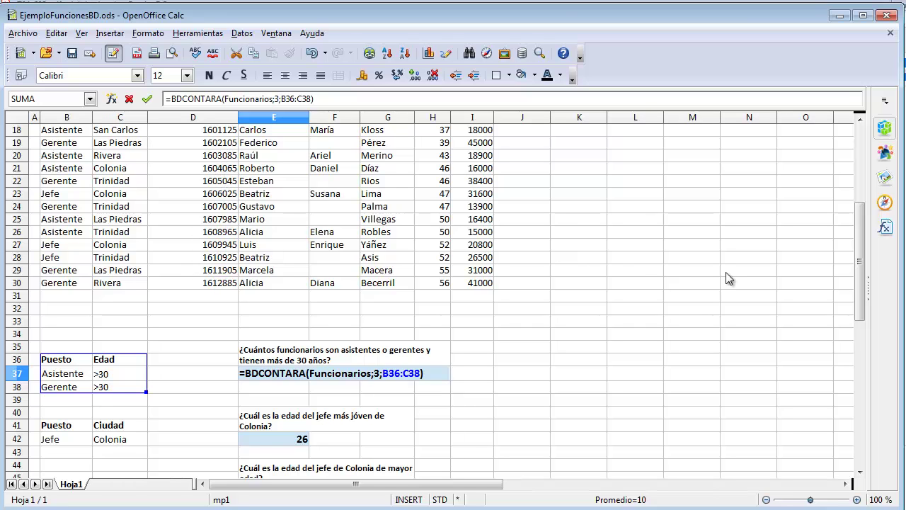
drag(861, 287, 830, 309)
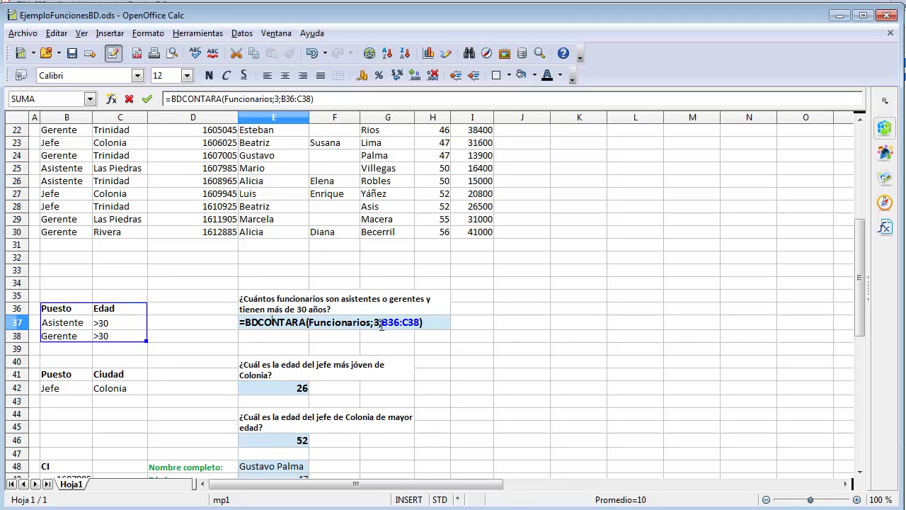
drag(382, 324, 423, 322)
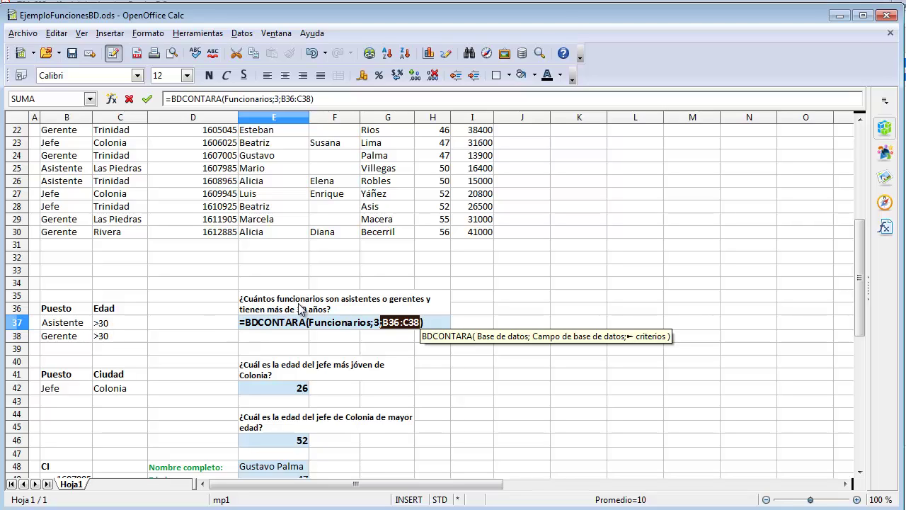
key(Return)
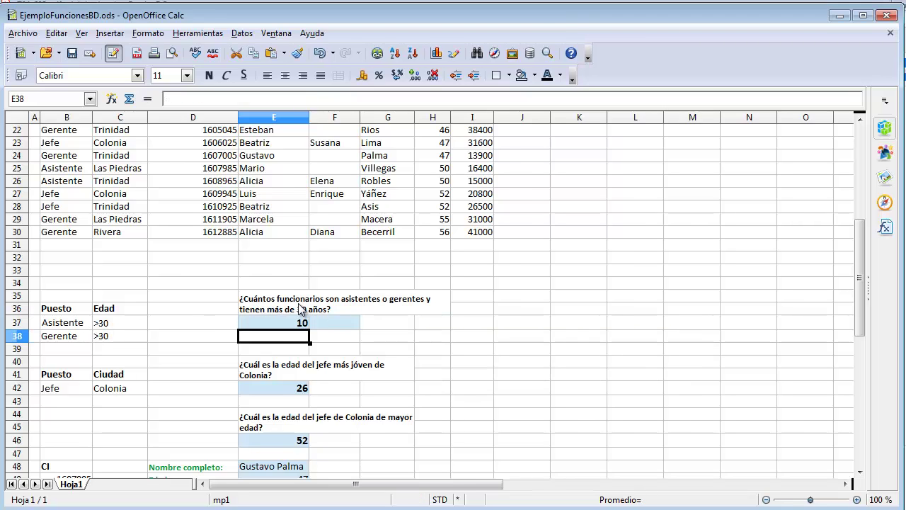
click(269, 324)
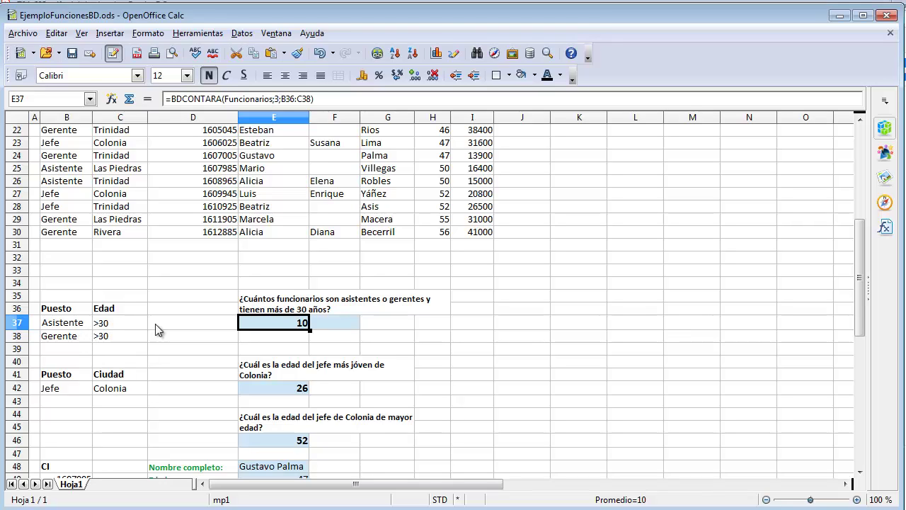
Change the second Puesto criterion in B38 to Auxiliar
click(70, 338)
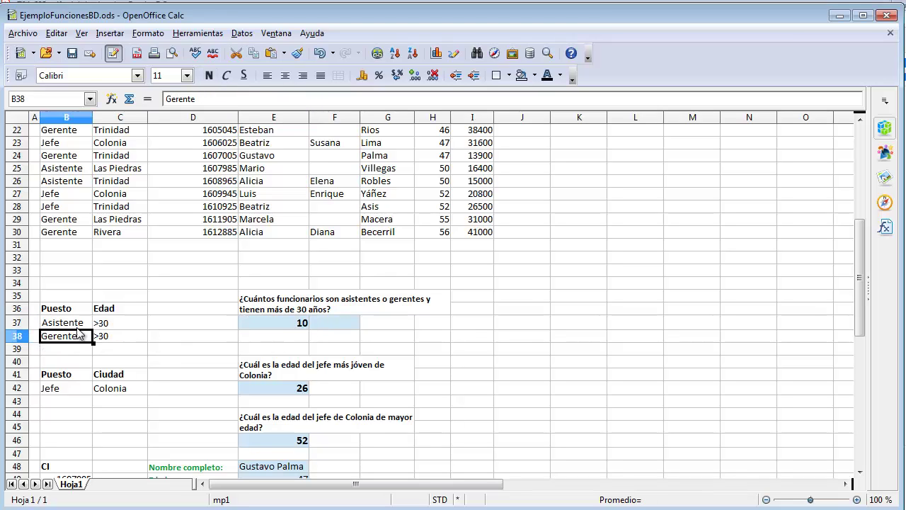
key(Up)
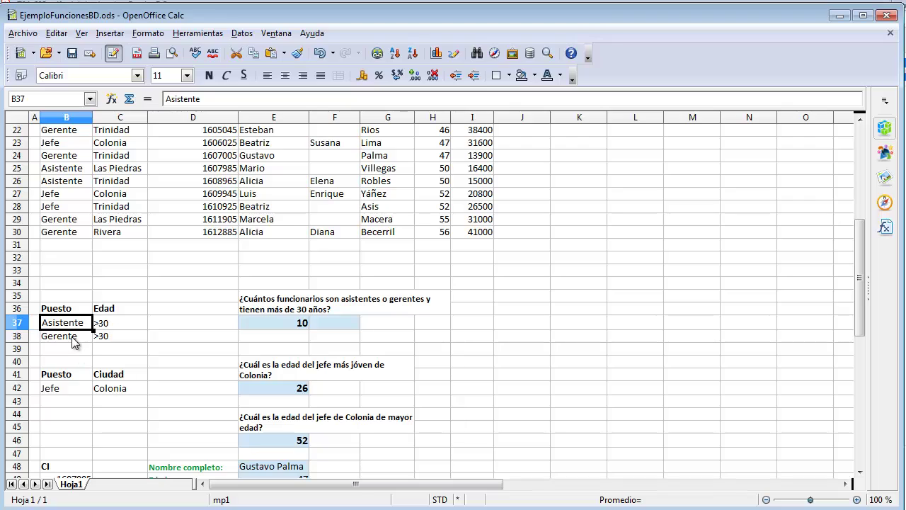
click(74, 337)
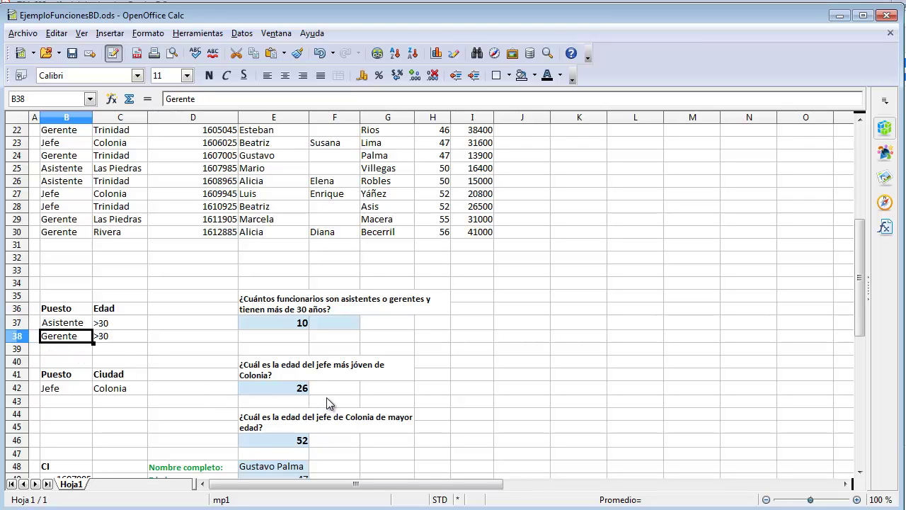
text(Auxili)
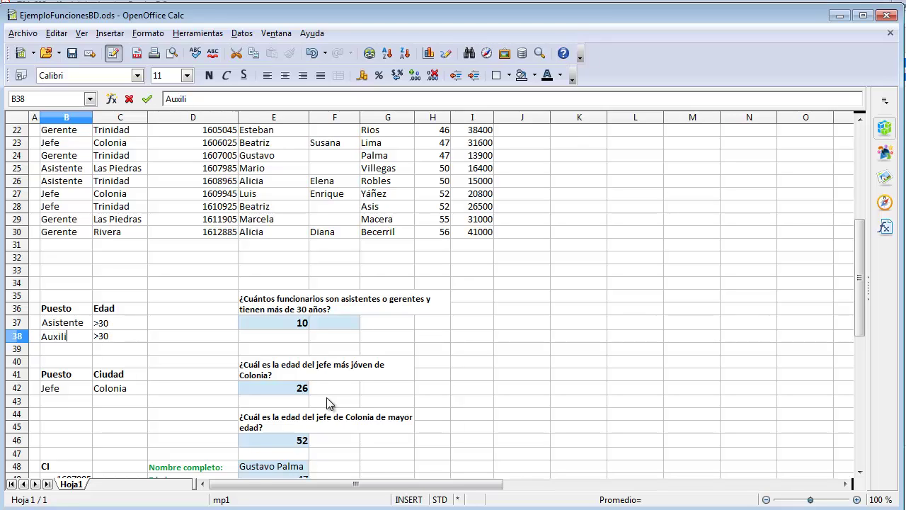
text(ar)
key(Return)
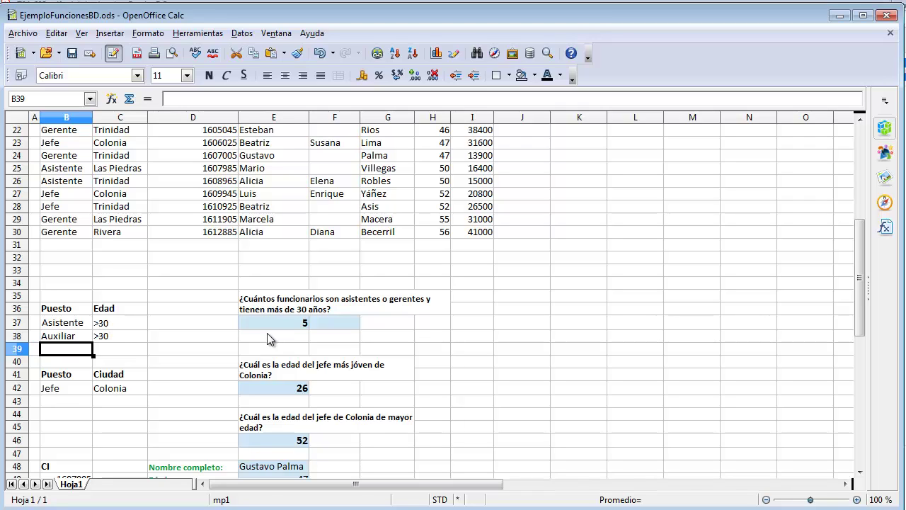
Undo the change to the Puesto criterion in B38
click(77, 338)
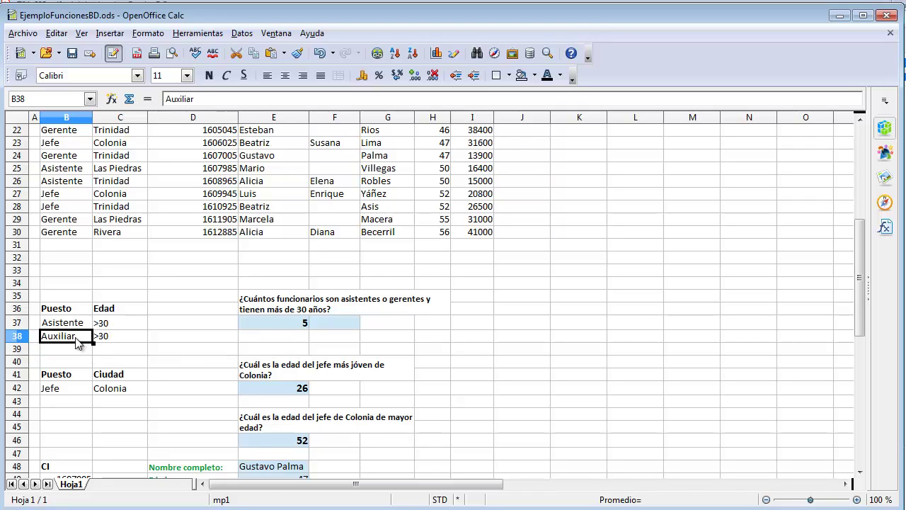
click(321, 63)
click(320, 59)
click(320, 59)
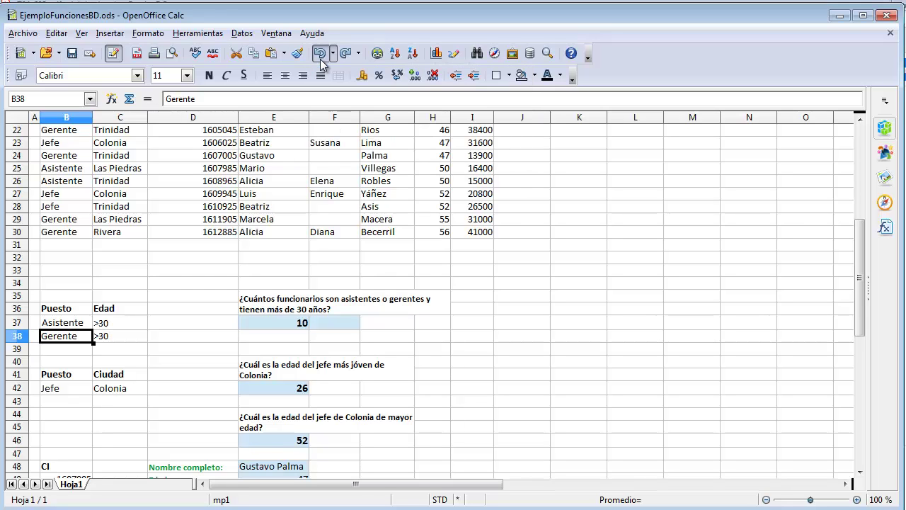
Examine the question about the youngest jefe in Colonia and its Puesto and Ciudad criteria in B41:C42
click(339, 338)
click(267, 375)
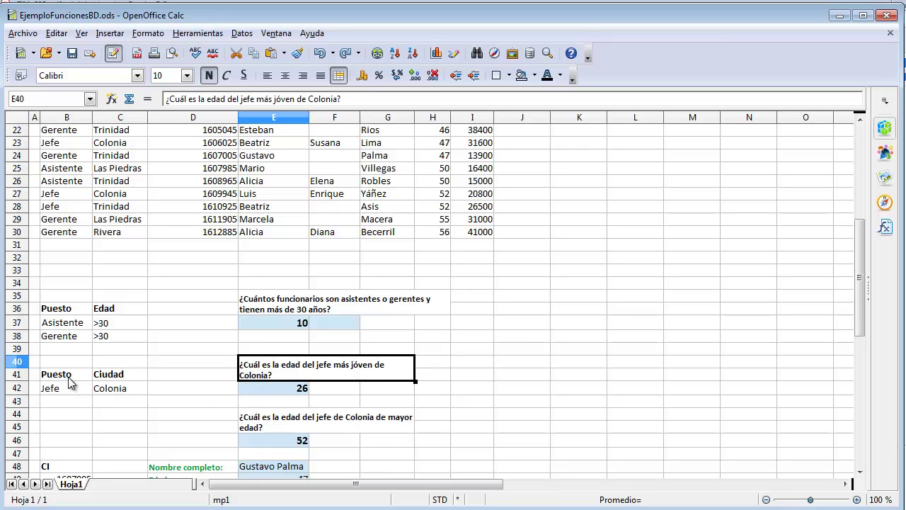
drag(71, 375, 111, 388)
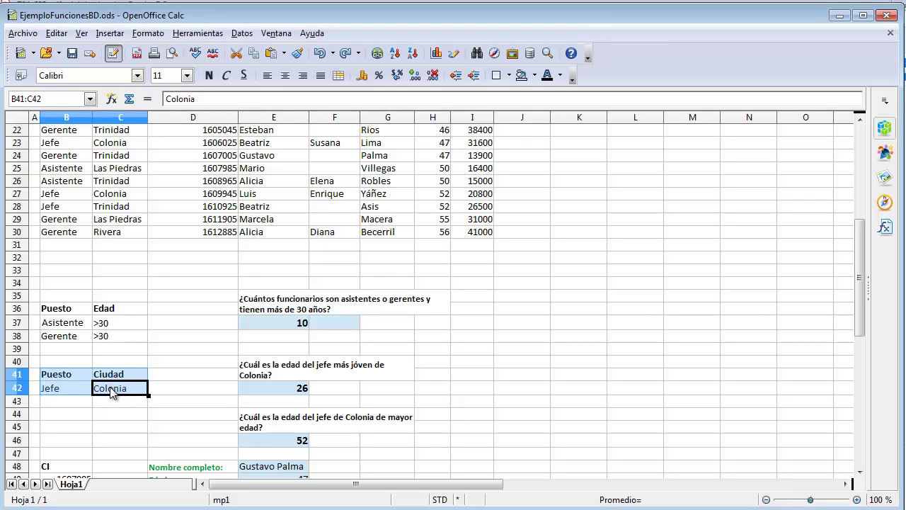
click(133, 408)
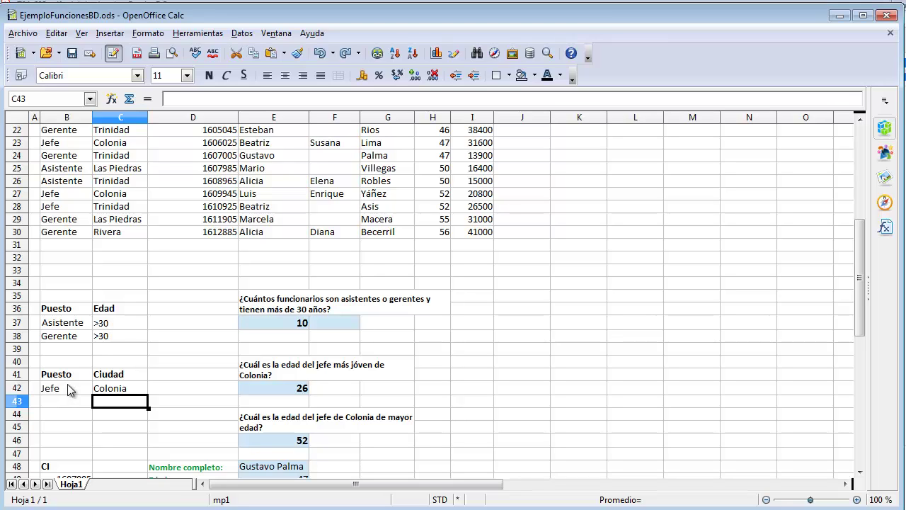
Examine the BDMIN formula in E42 with its Edad field H5 and criteria B41:C42, plus the BDMAX formula in E46
click(283, 389)
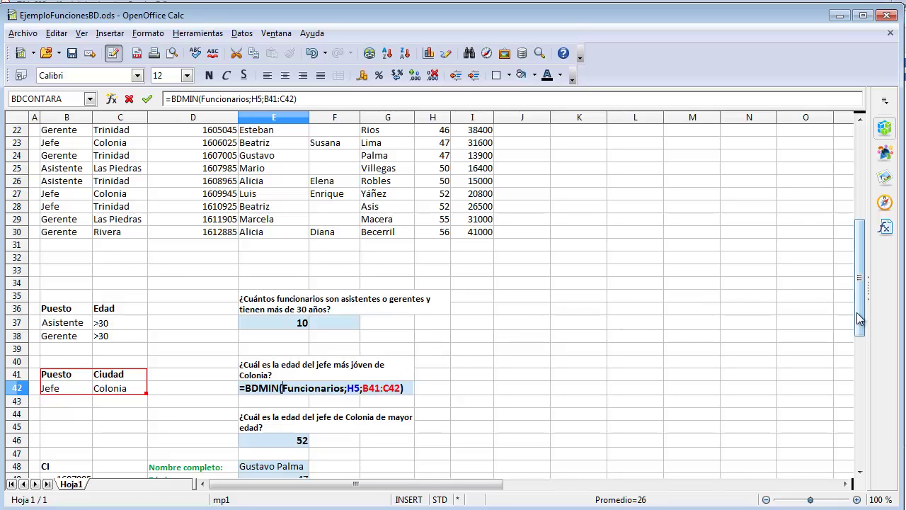
drag(859, 317, 862, 226)
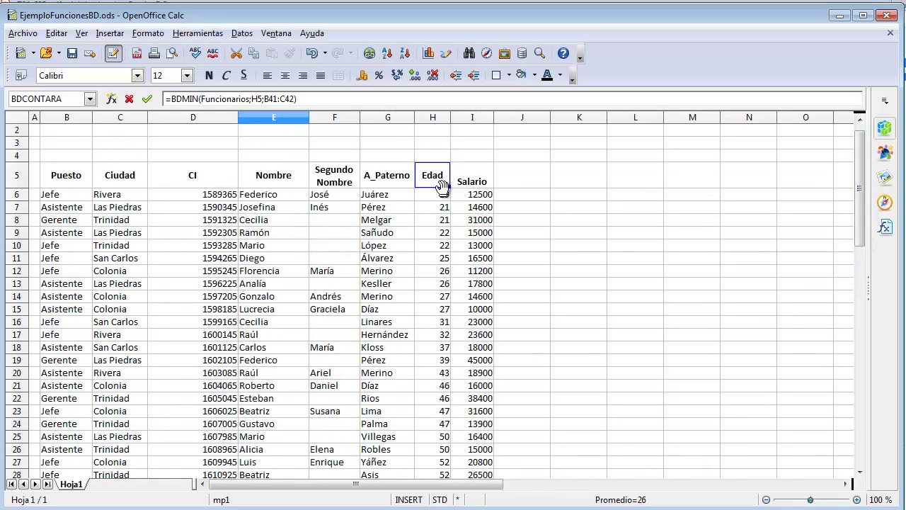
drag(860, 192, 842, 303)
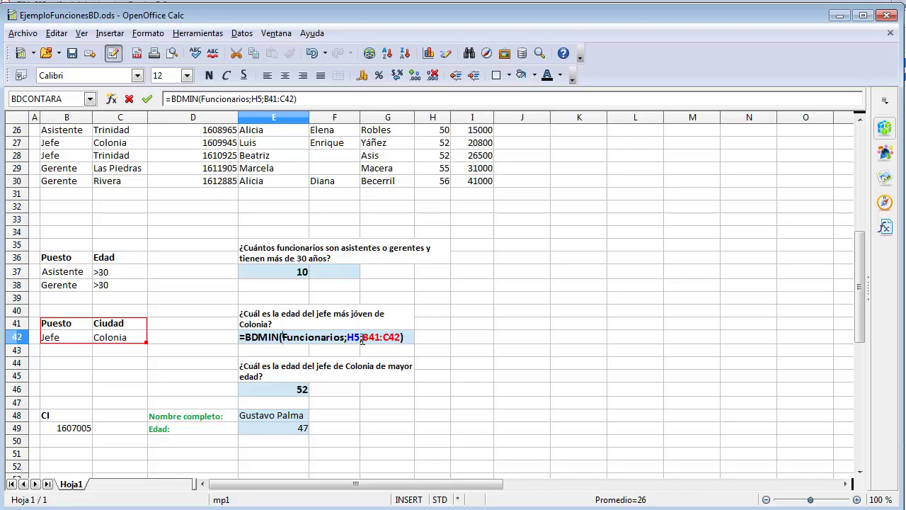
drag(362, 339, 401, 338)
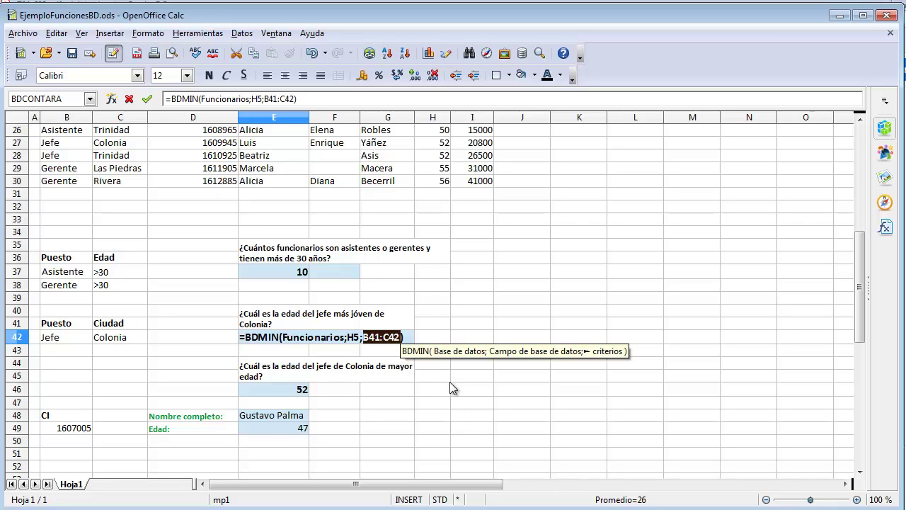
key(Return)
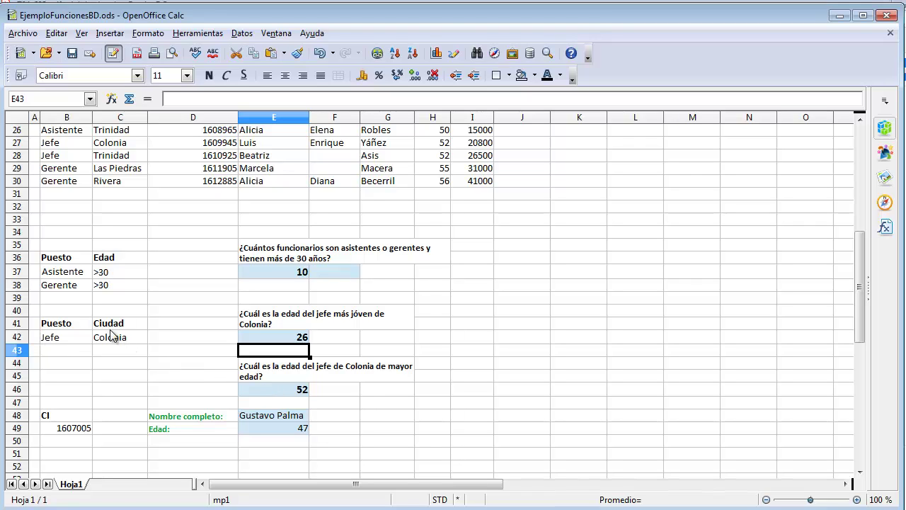
double_click(278, 397)
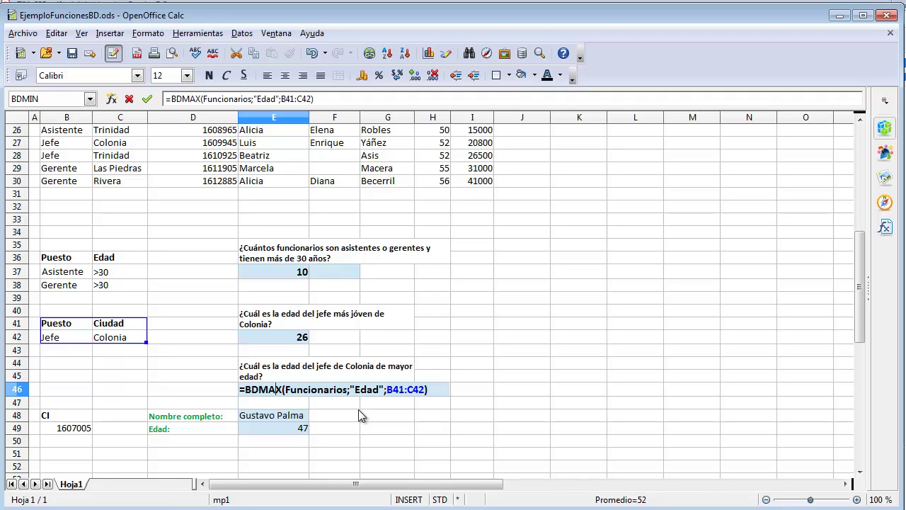
key(Return)
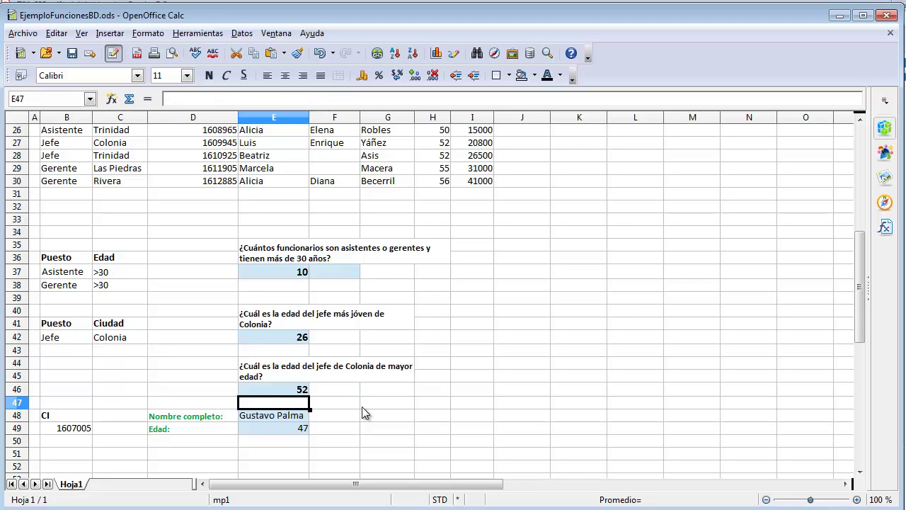
Examine the CI criterion in B49 and the CONCATENAR formula with BDEXTRAER in E48, leaving both unedited
click(276, 425)
click(278, 417)
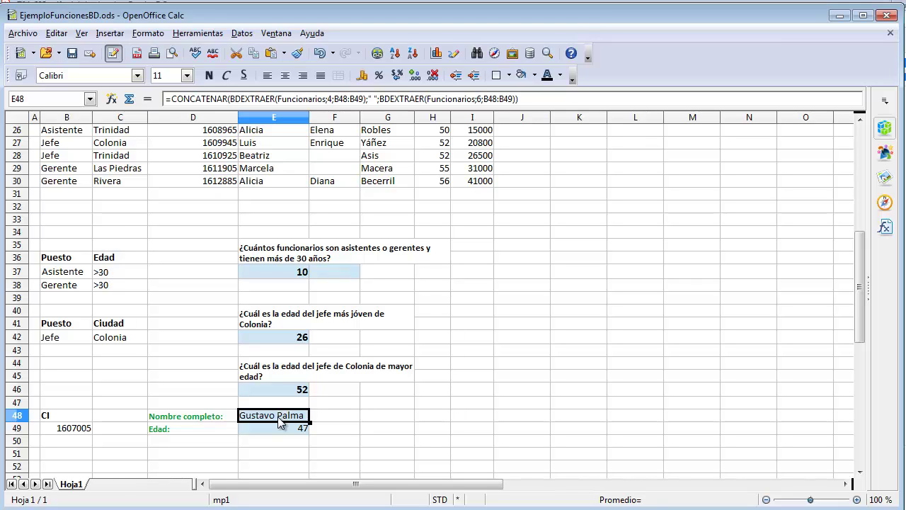
click(368, 418)
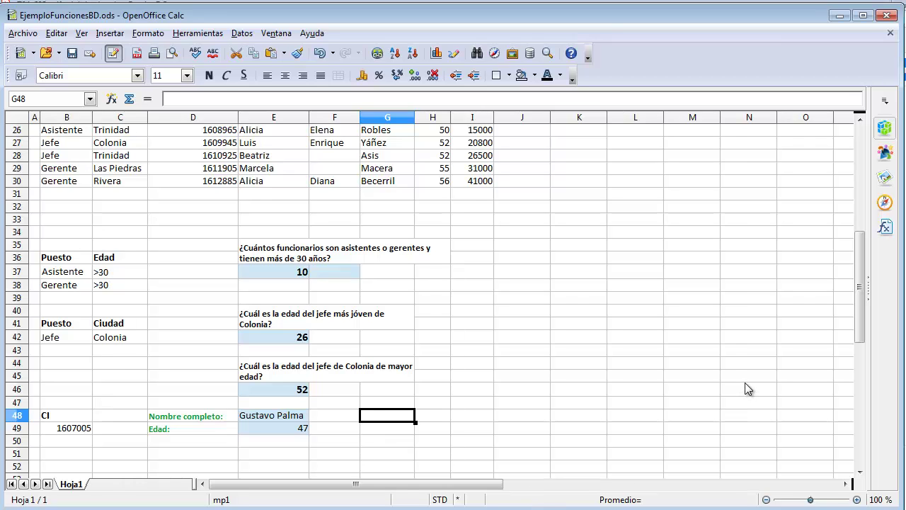
drag(858, 305, 858, 344)
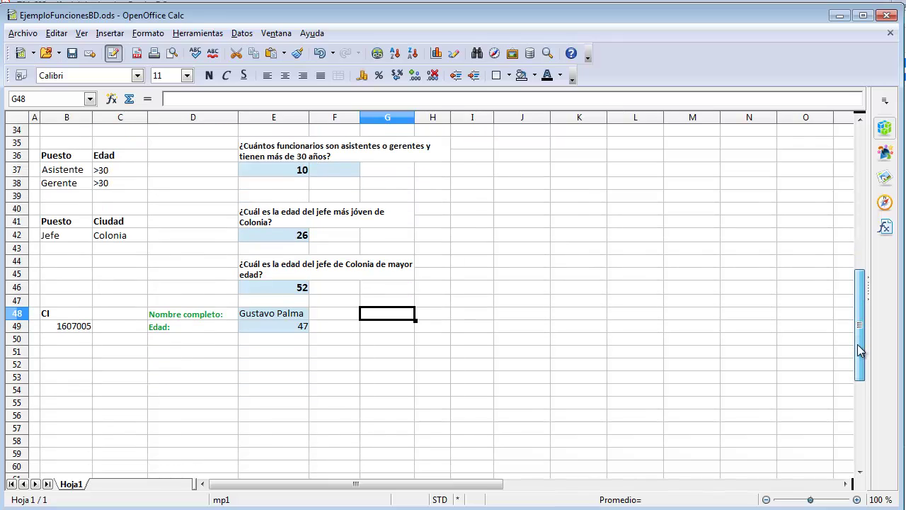
click(71, 328)
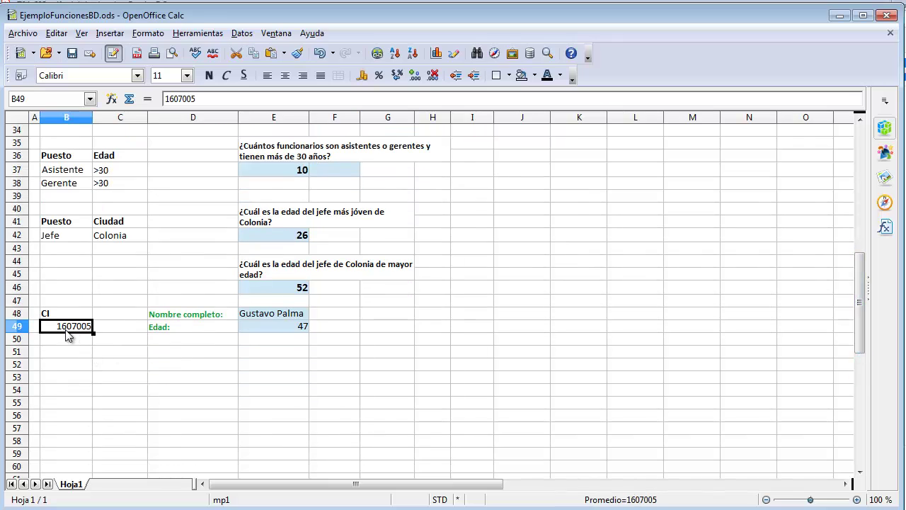
double_click(279, 313)
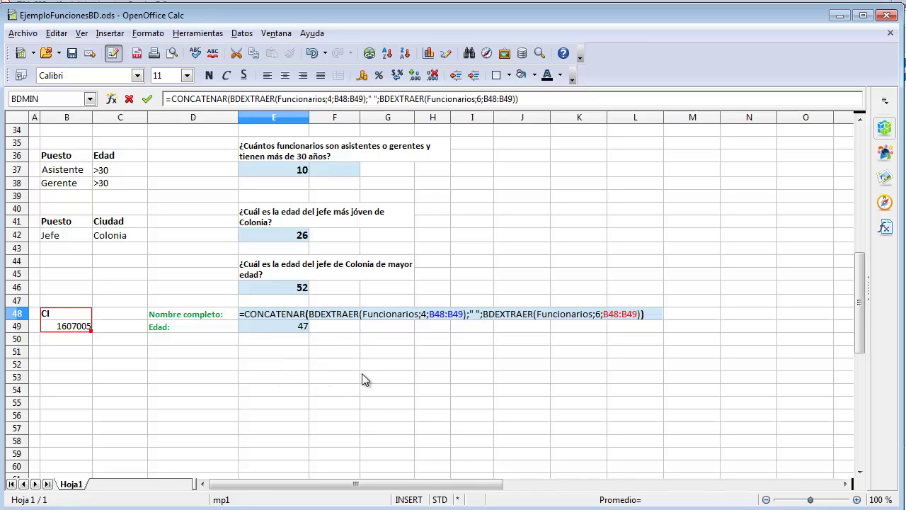
key(Return)
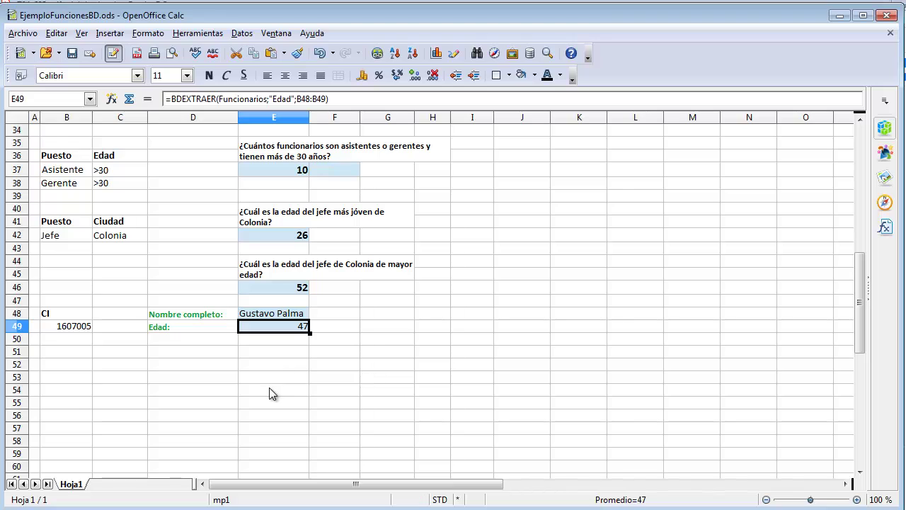
Enter the label "Nombre:" in D52, below the employee lookup block
click(273, 380)
click(275, 364)
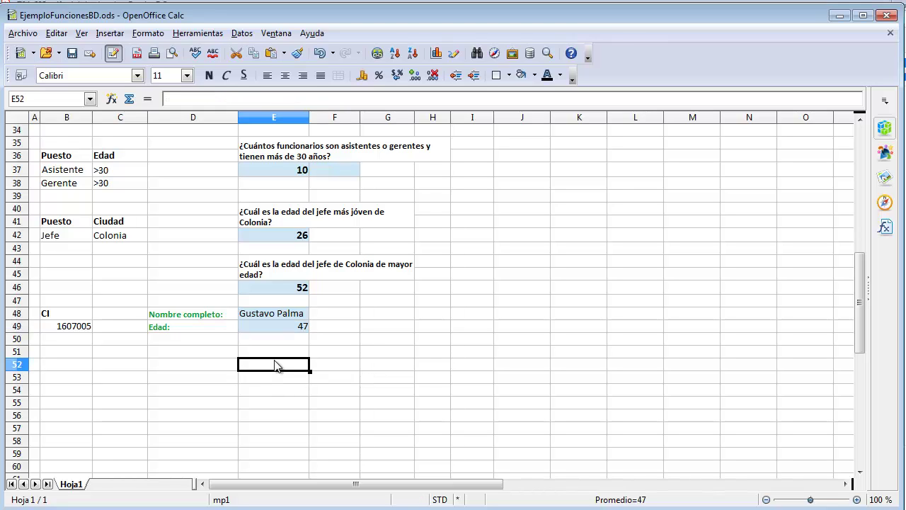
click(165, 363)
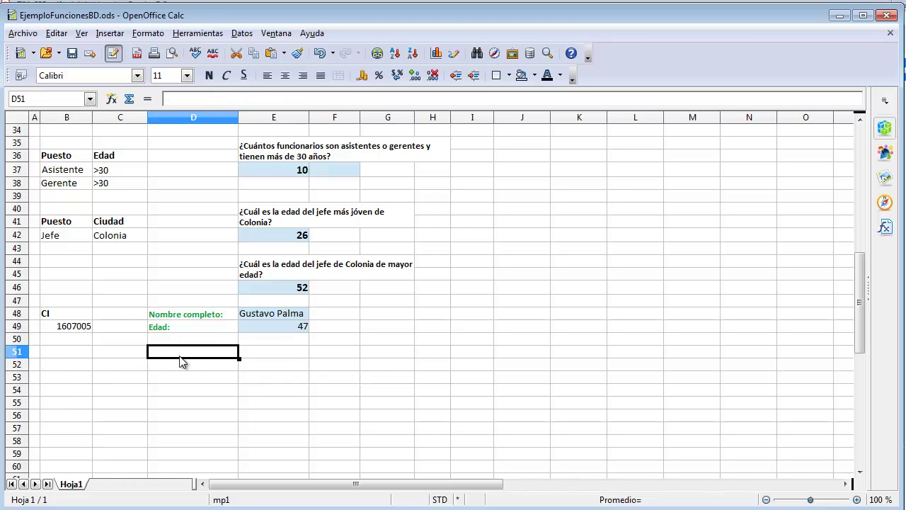
key(Up)
click(183, 368)
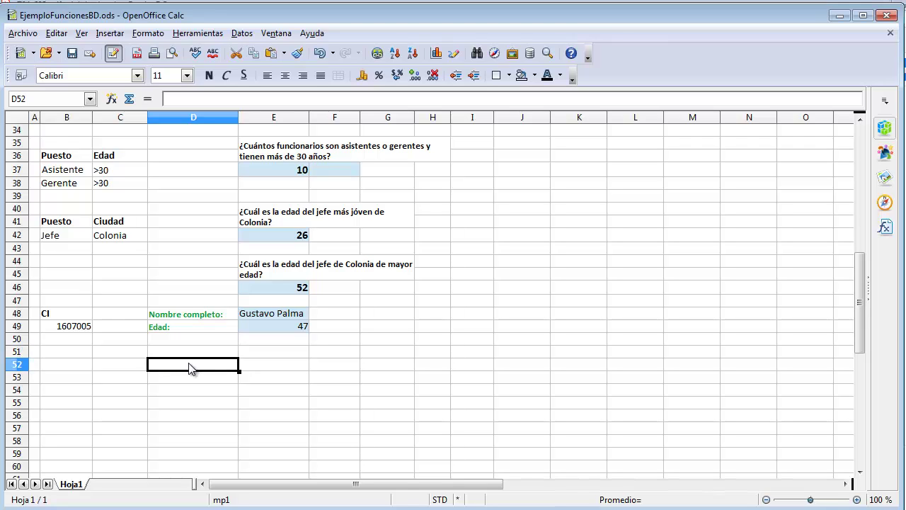
text(Nom)
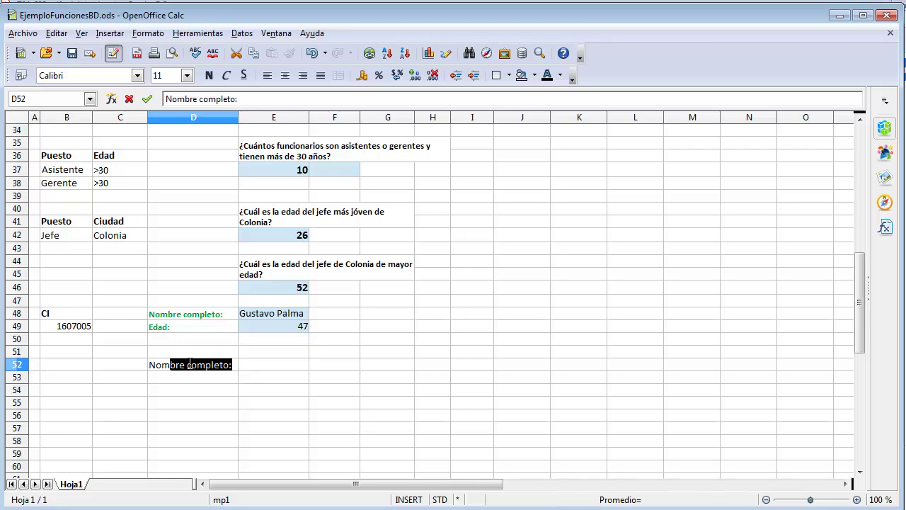
text(bre)
key(BackSpace)
key(BackSpace)
text(:)
key(Return)
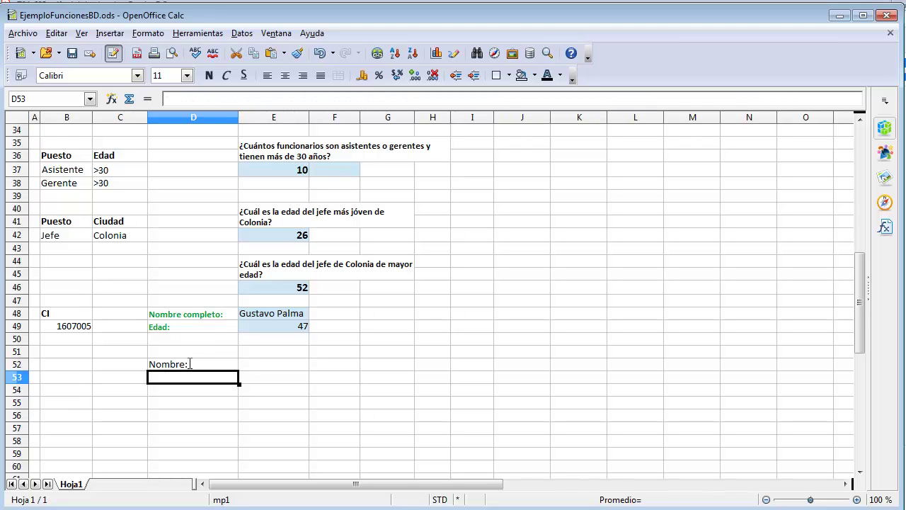
Start a BDEXTRAER formula in E52, beside the Nombre: label, with Funcionarios as its database argument
click(273, 374)
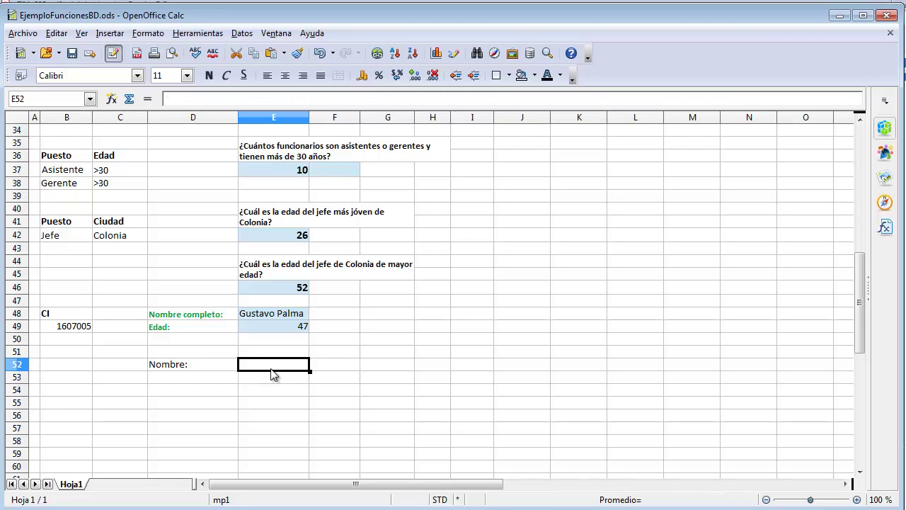
click(69, 329)
drag(70, 314, 66, 326)
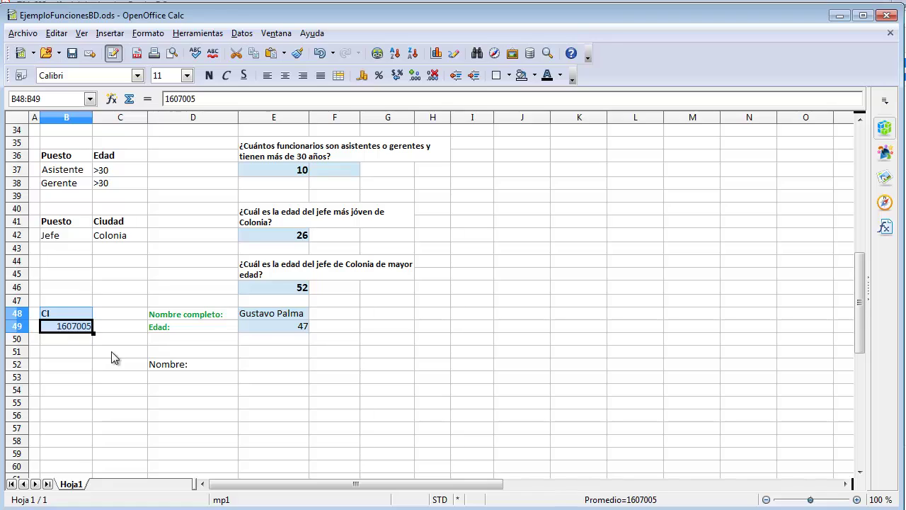
click(250, 363)
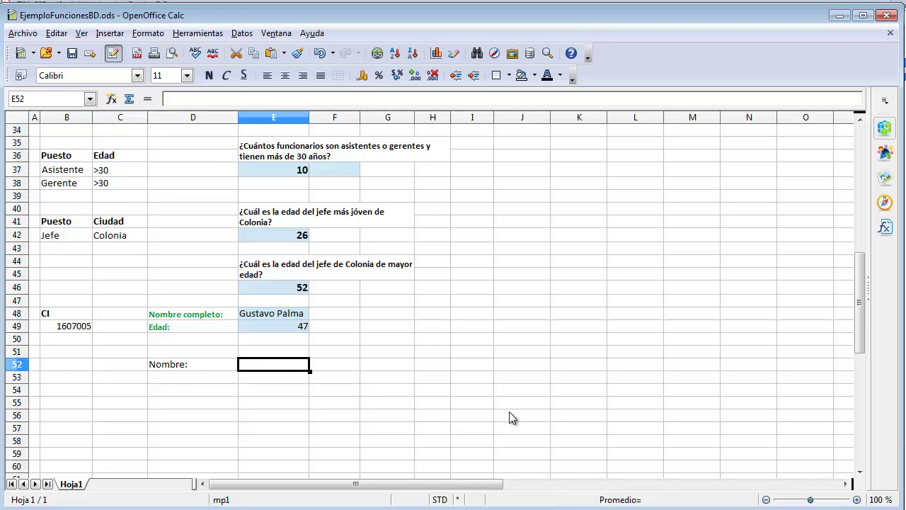
text(=)
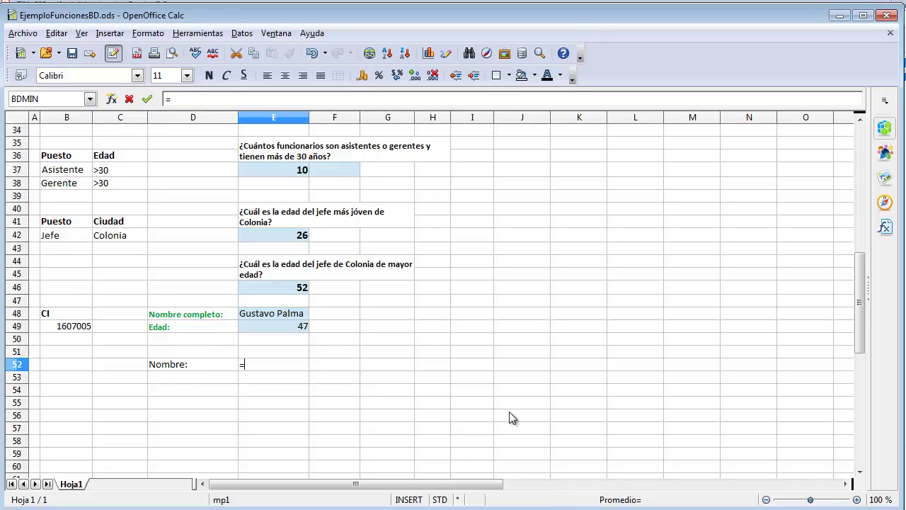
text(bdextraer()
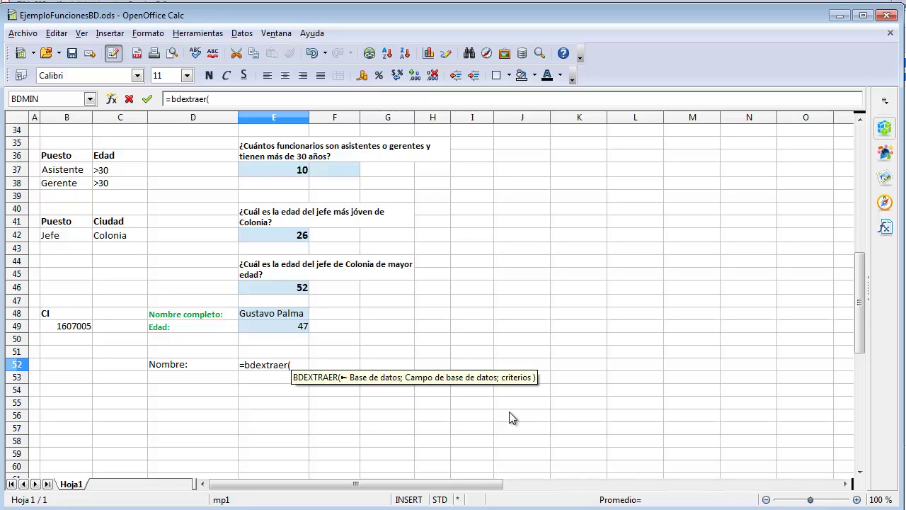
text(func)
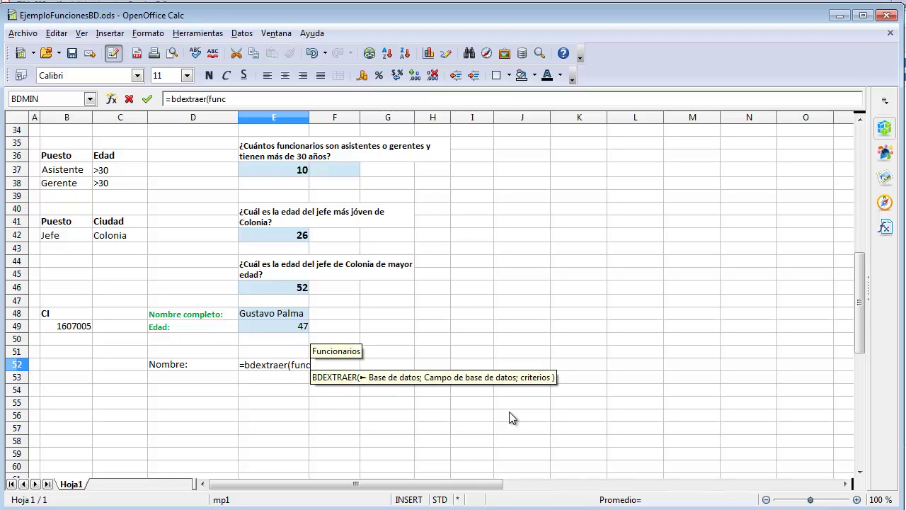
text(ionarios)
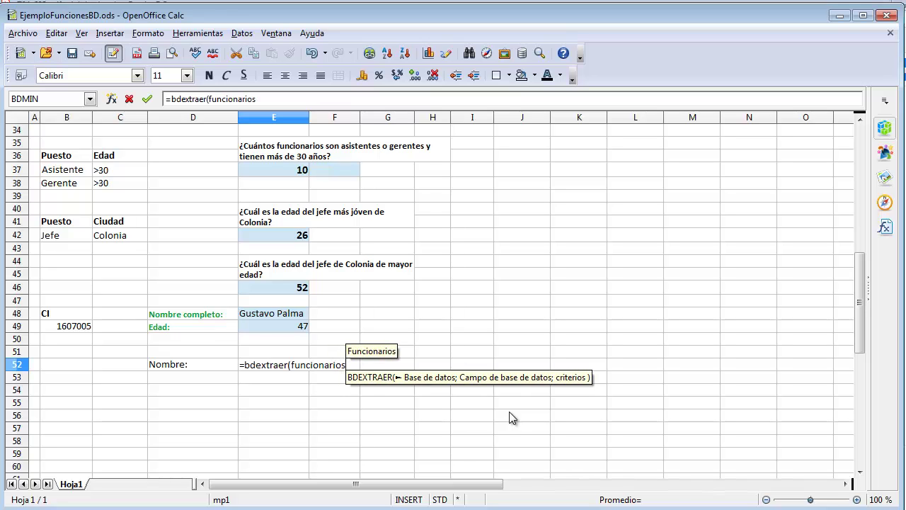
text())
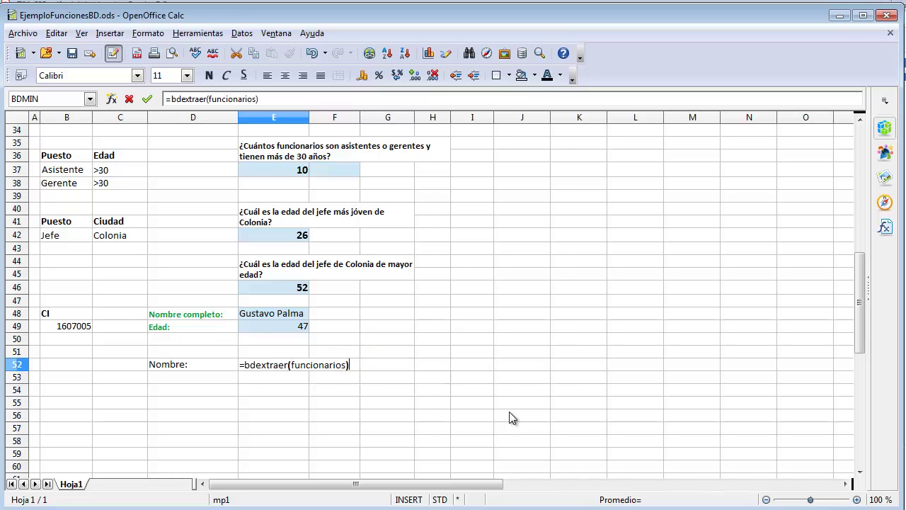
key(BackSpace)
text(;)
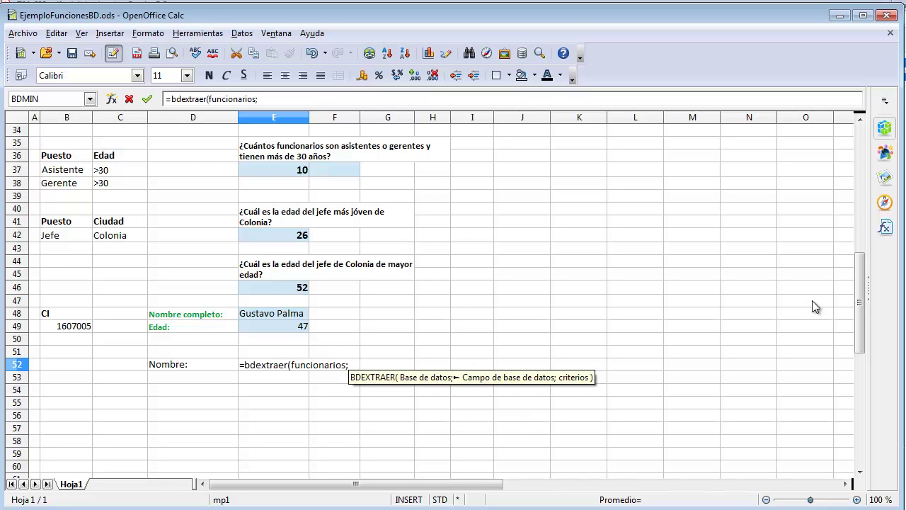
Complete the BDEXTRAER formula in E52 with the Nombre header E5 as field and B48:B49 as criteria
drag(863, 328, 432, 212)
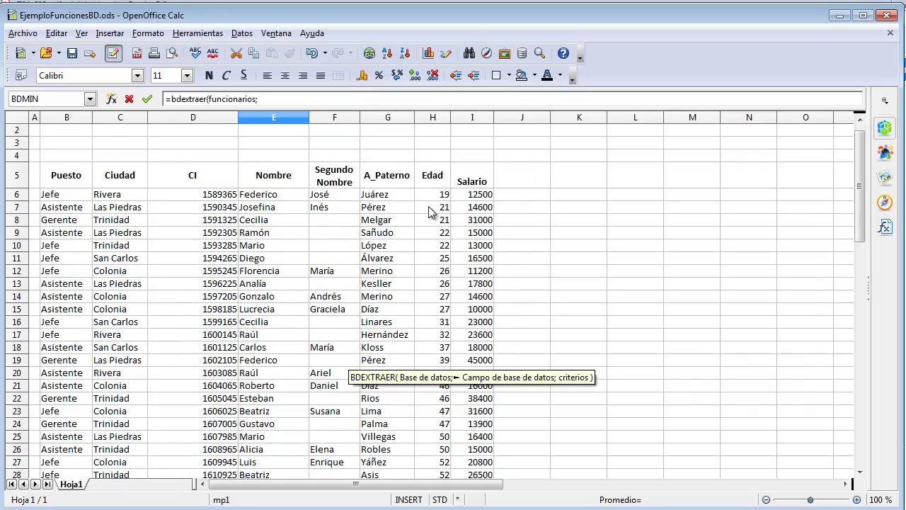
click(280, 180)
text(;)
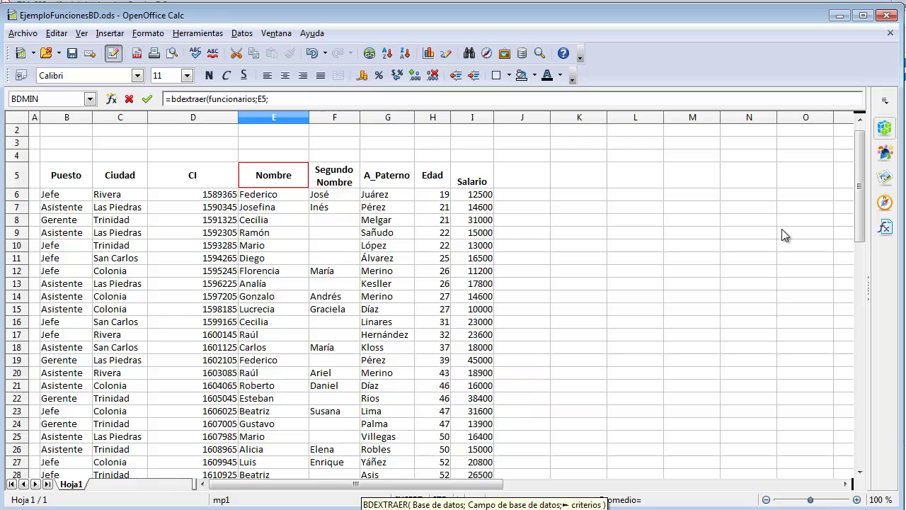
drag(860, 220, 847, 365)
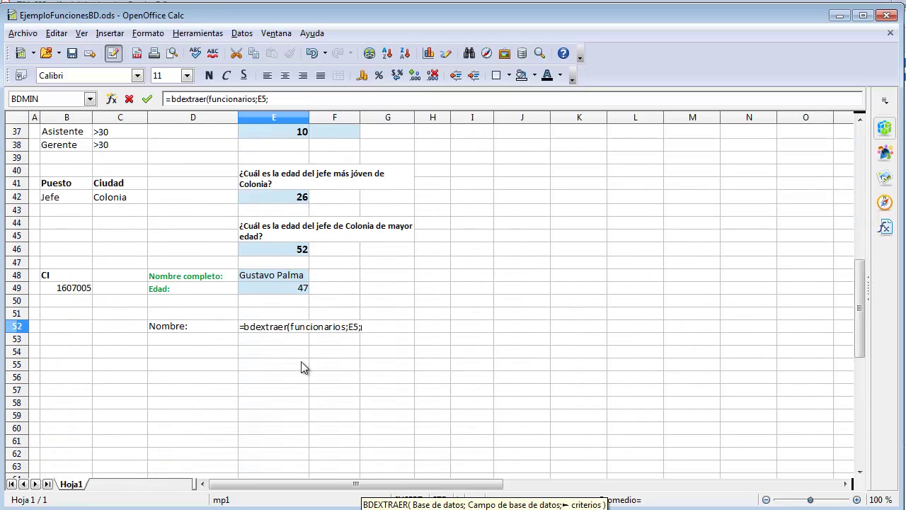
drag(76, 277, 76, 290)
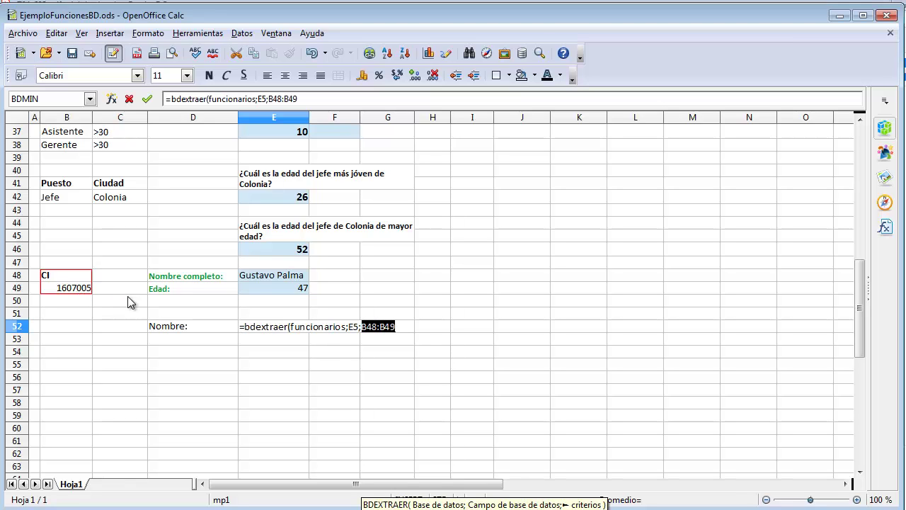
text())
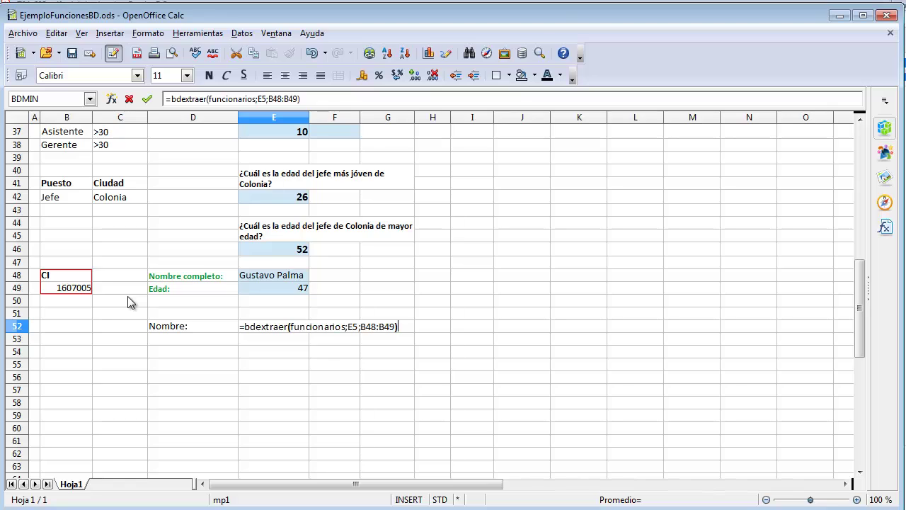
key(Return)
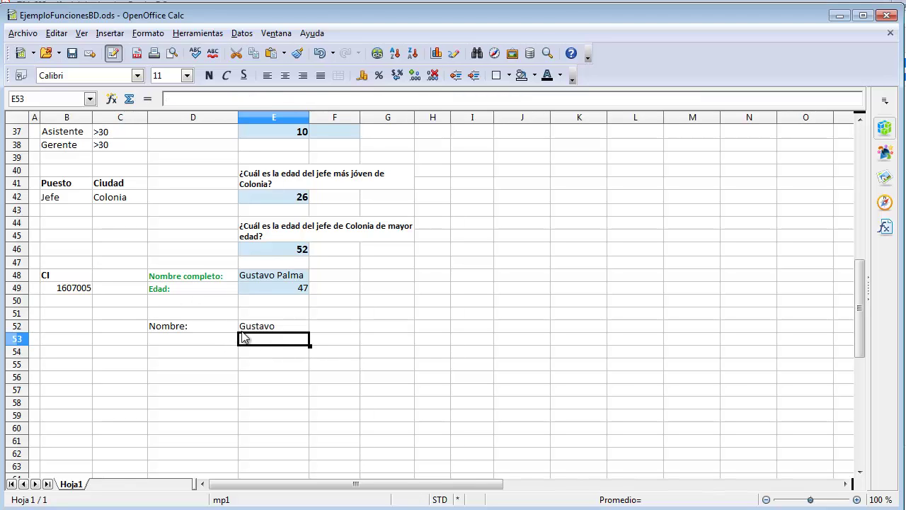
Trace the BDEXTRAER formula in E52 from criteria range B48:B49 through the CI column to row 24 and its Nombre cell E24
click(267, 329)
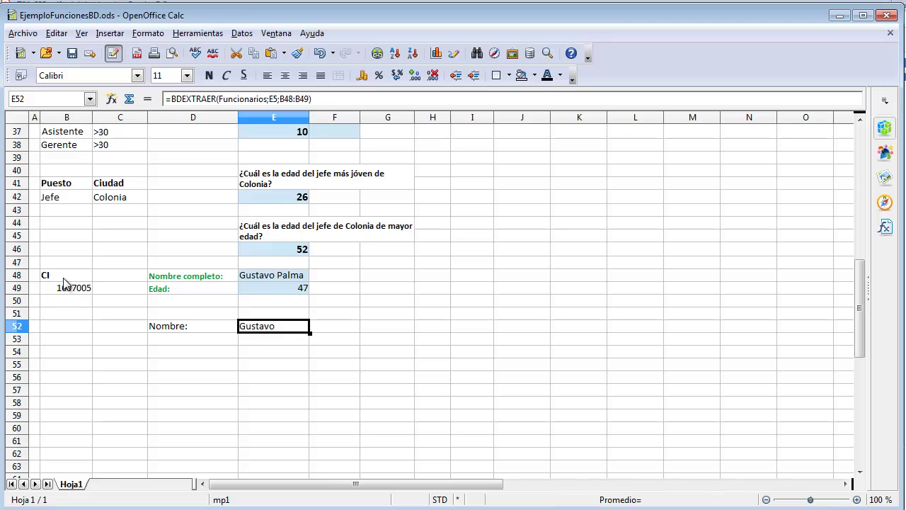
drag(61, 279, 66, 292)
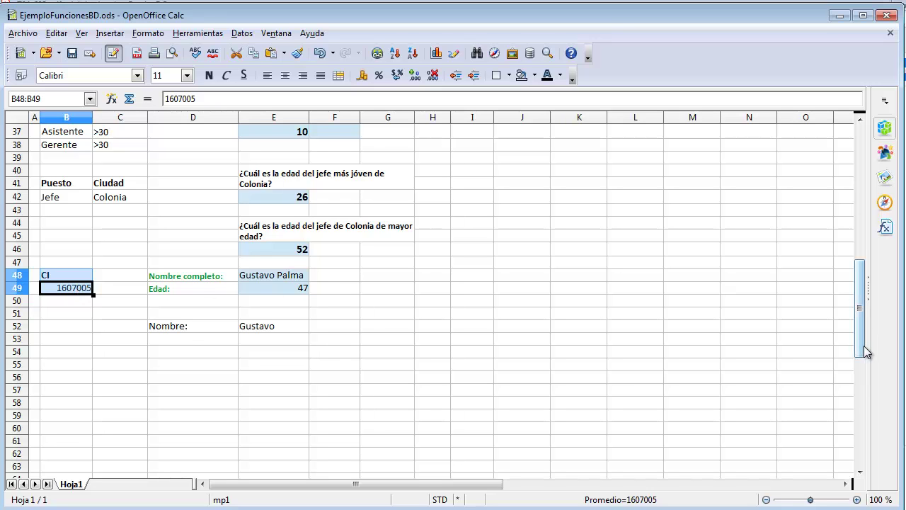
drag(863, 346, 863, 229)
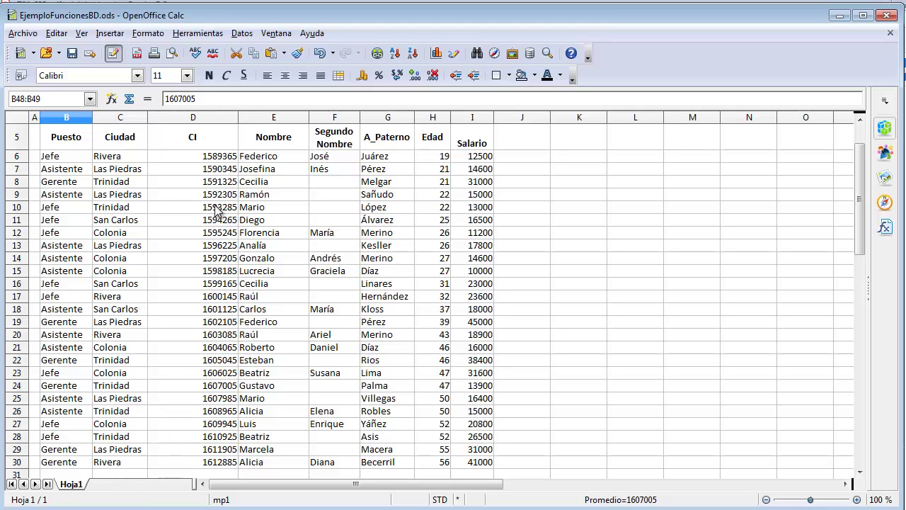
click(214, 186)
click(207, 221)
click(199, 260)
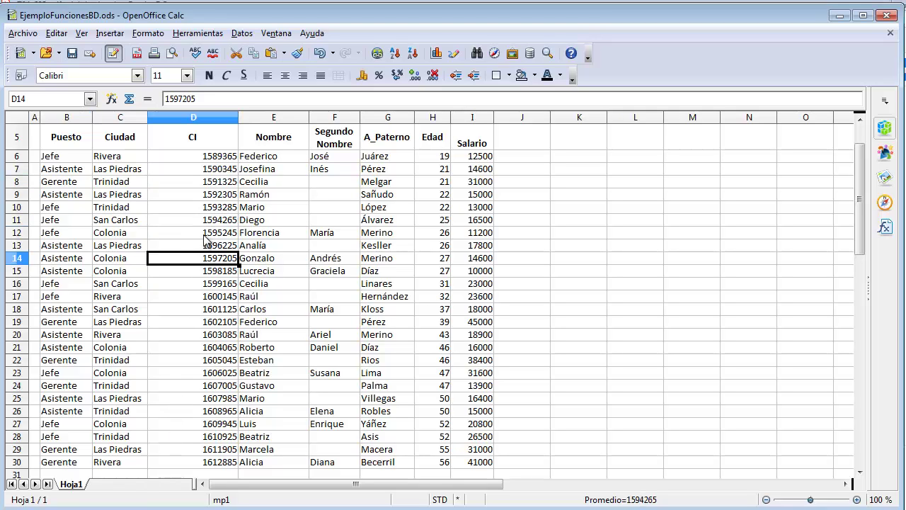
click(209, 239)
click(206, 193)
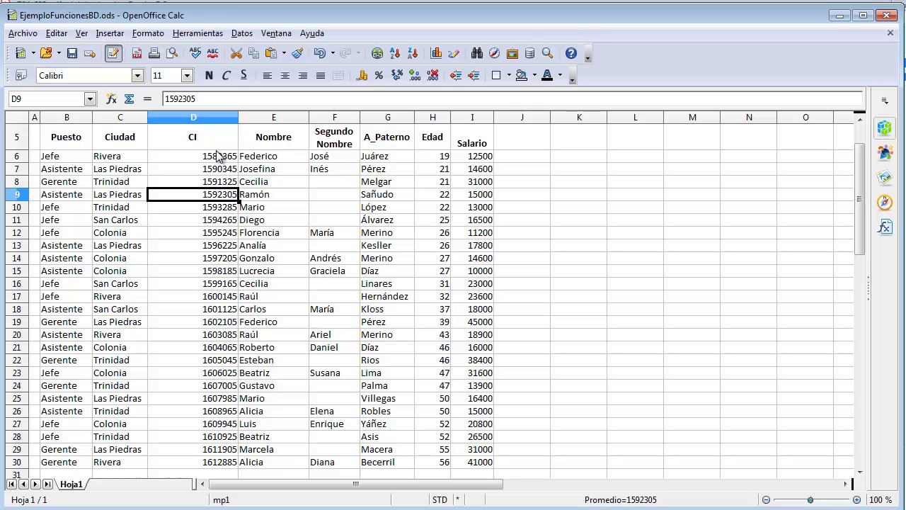
drag(212, 155, 230, 401)
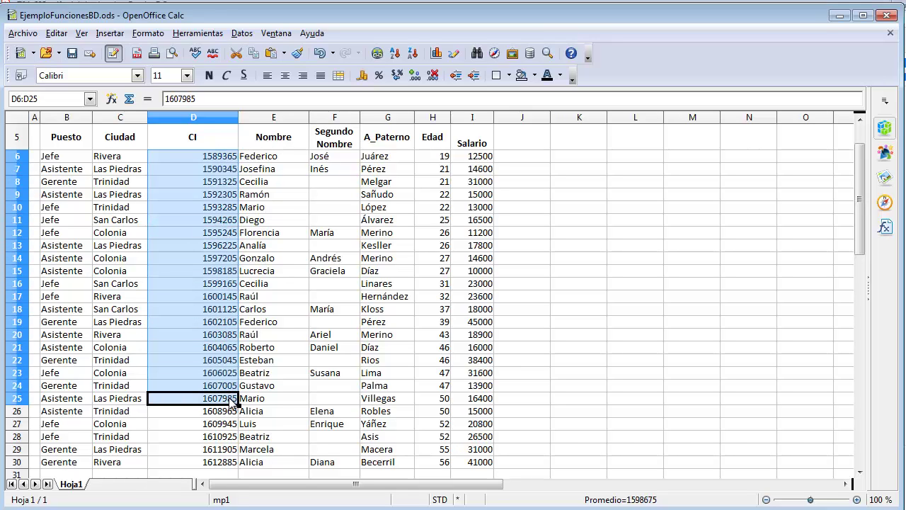
click(197, 387)
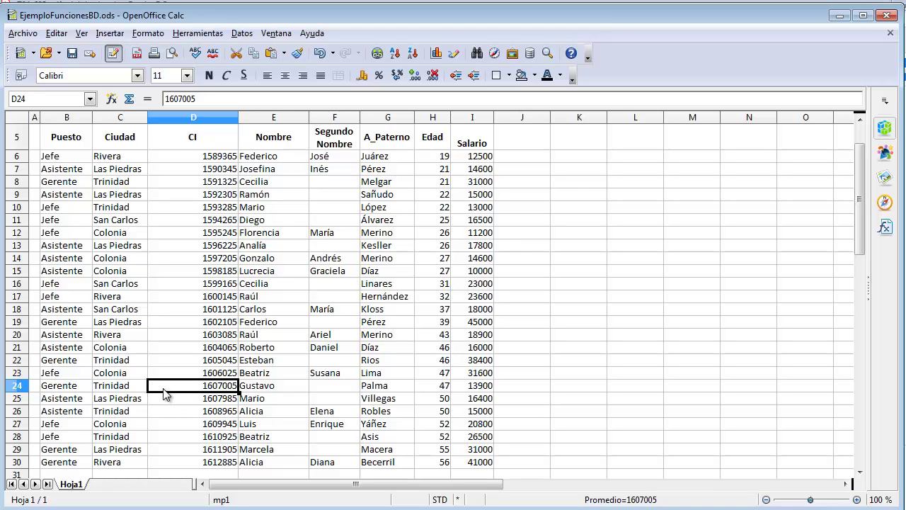
drag(39, 390, 476, 394)
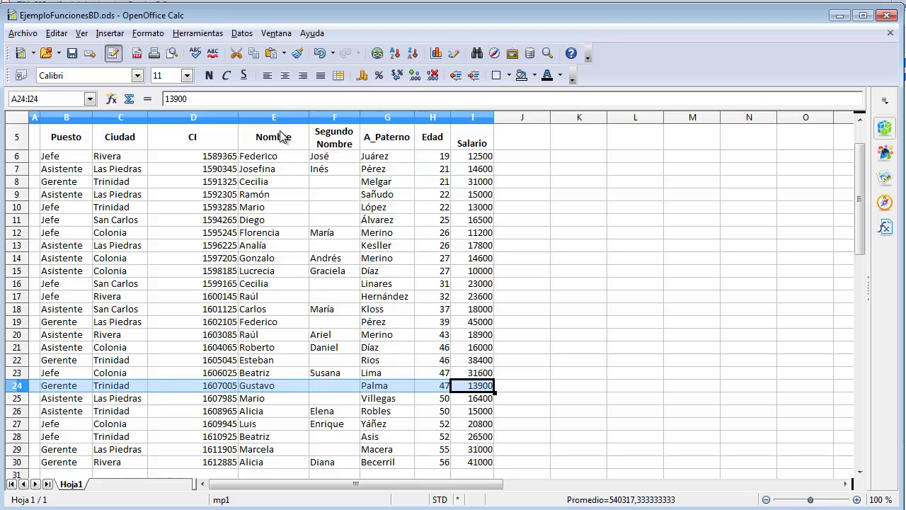
click(263, 390)
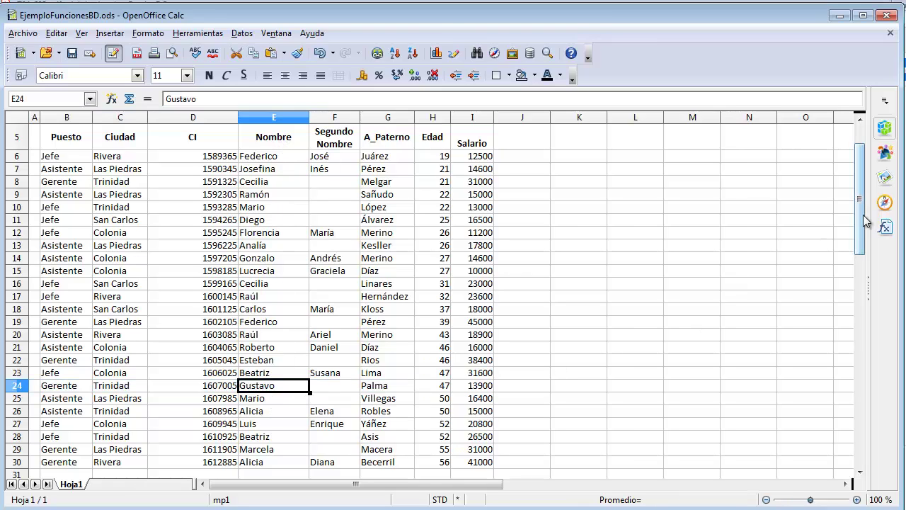
Try 45 as the CI criterion in B49, inspect the BDEXTRAER cell E52, and undo the entry
drag(863, 219, 826, 346)
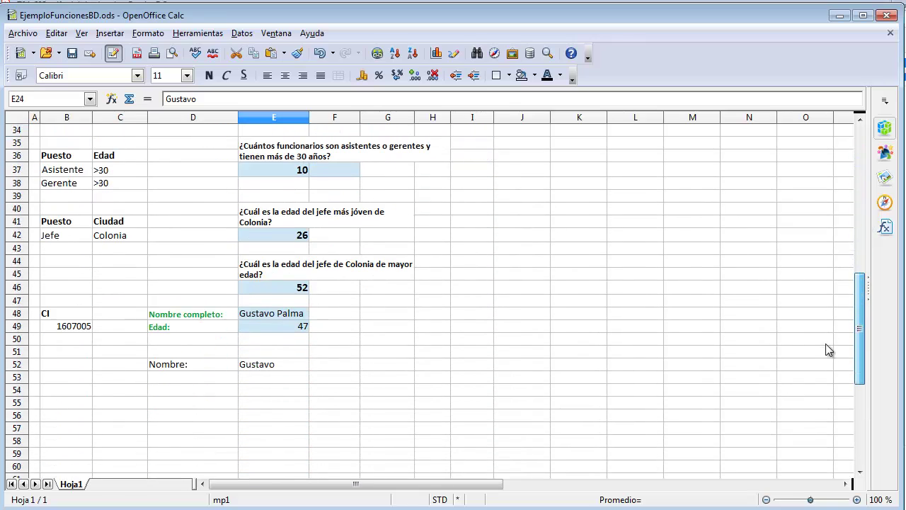
click(63, 332)
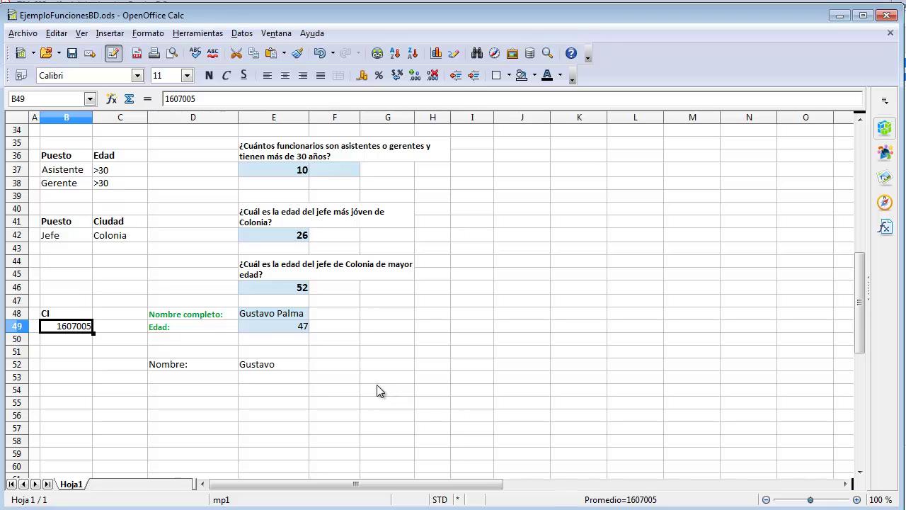
text(45)
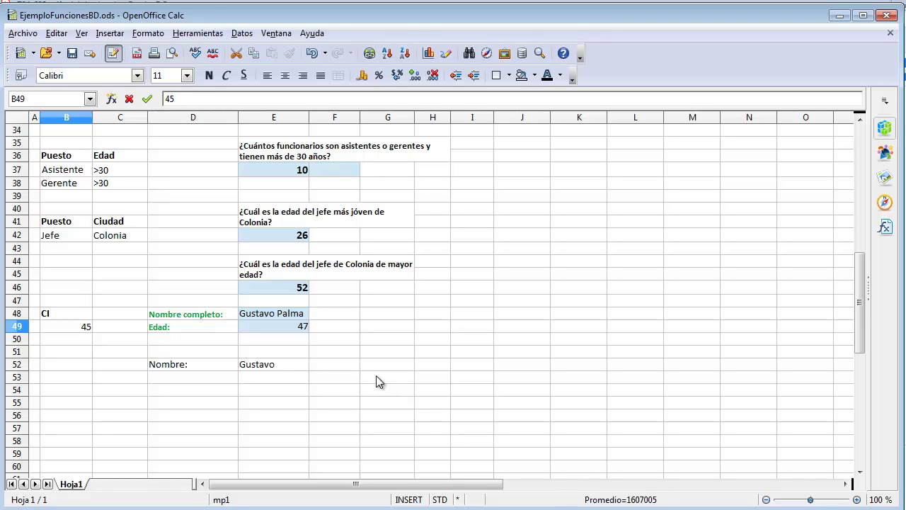
key(Return)
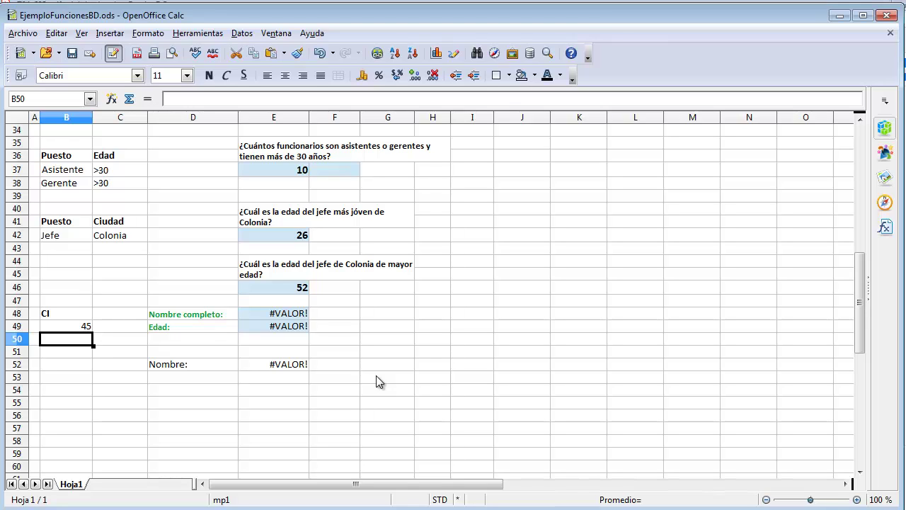
click(260, 367)
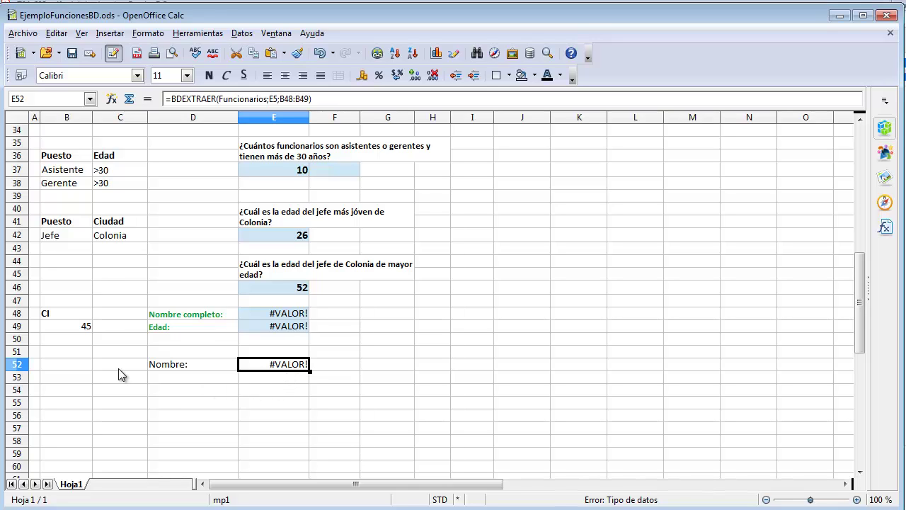
click(323, 56)
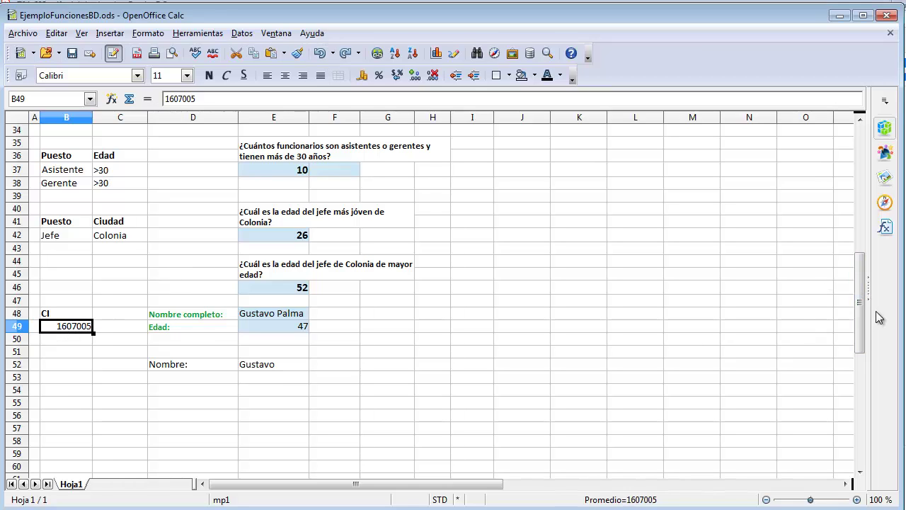
Copy the CI from D24 into D10, overwriting the existing data
drag(858, 271, 842, 142)
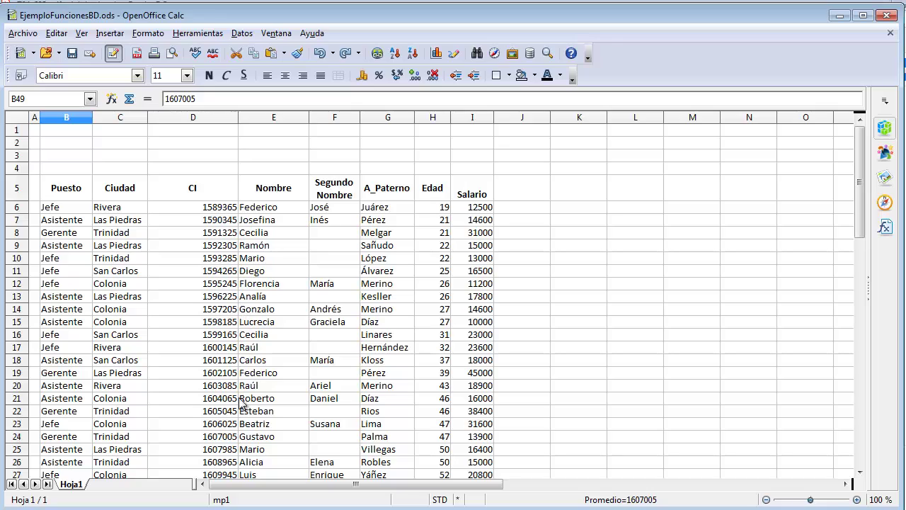
click(222, 440)
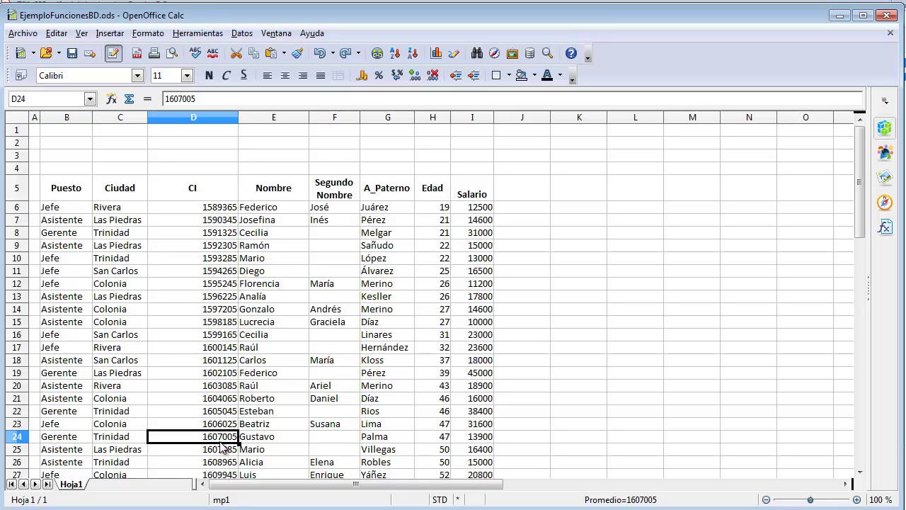
click(200, 259)
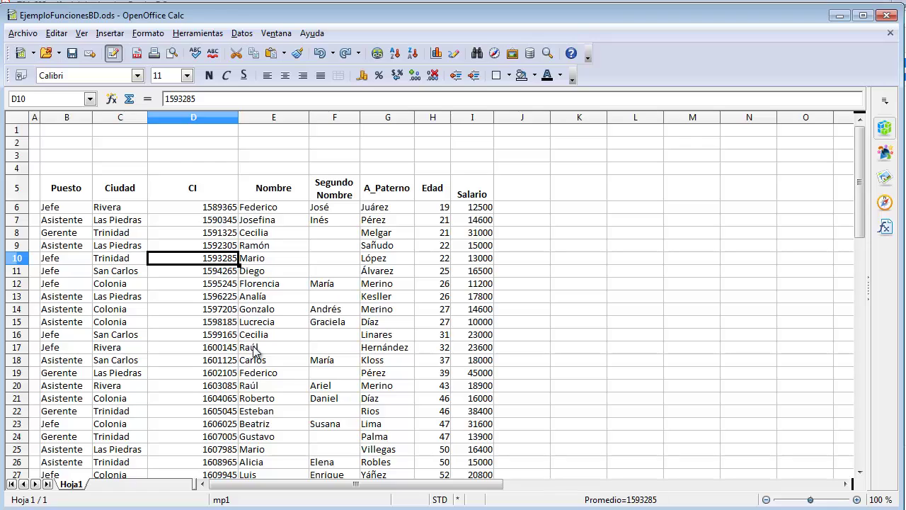
key(ctrl+v)
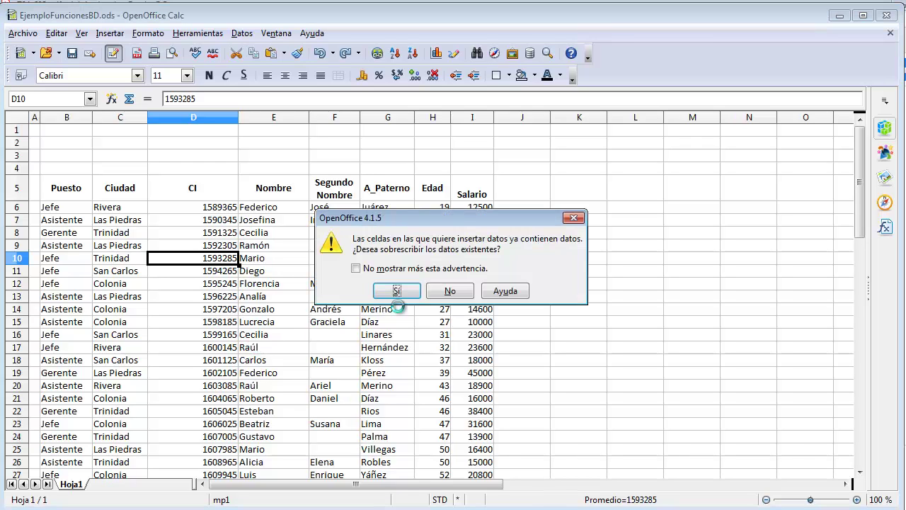
click(396, 291)
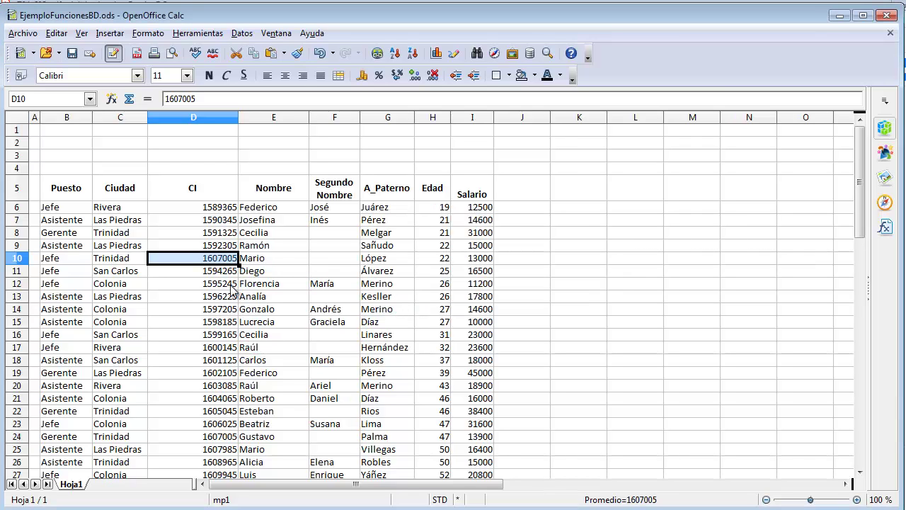
Compare records 10 and 24 of the employee table, and examine how E52 and criteria B48:B49 respond to the duplicated CI
drag(44, 264, 470, 260)
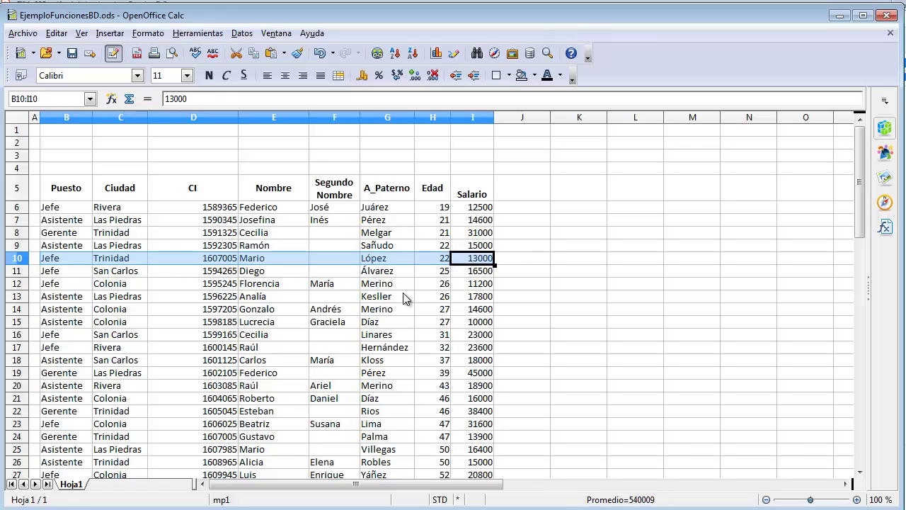
drag(73, 444, 462, 439)
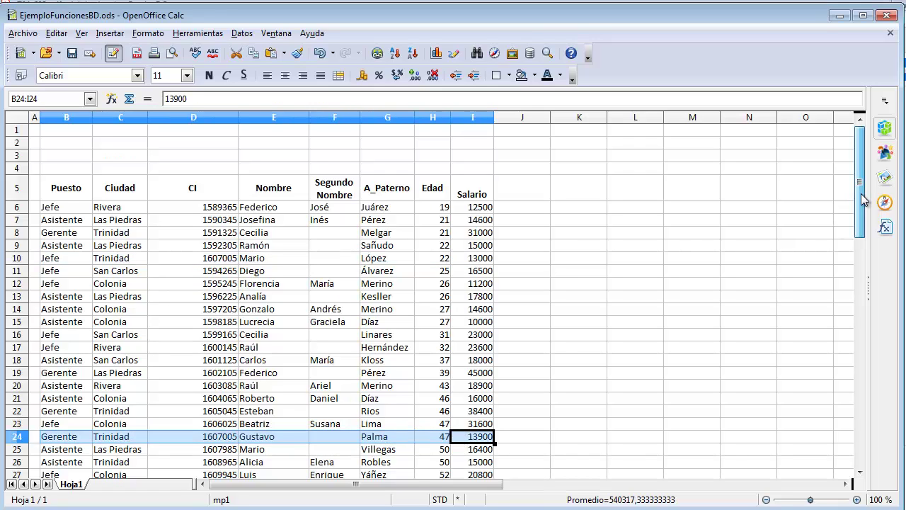
drag(862, 200, 849, 317)
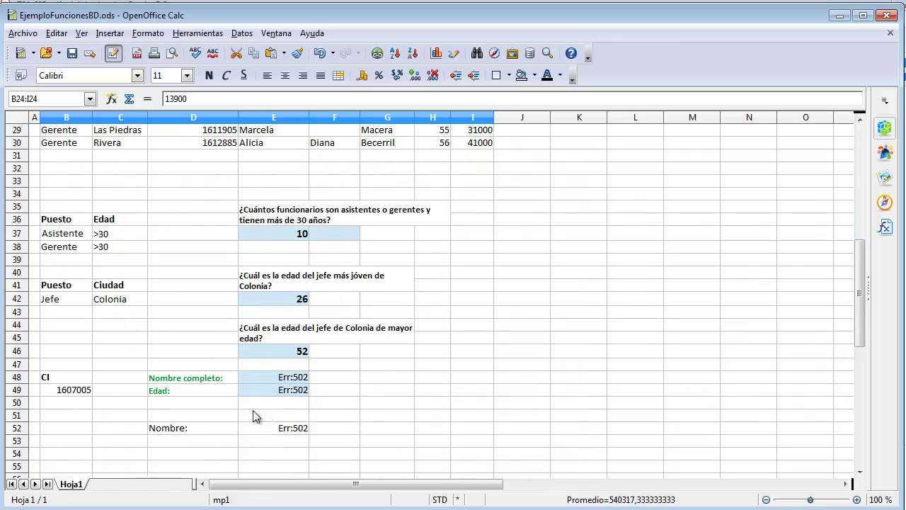
click(299, 430)
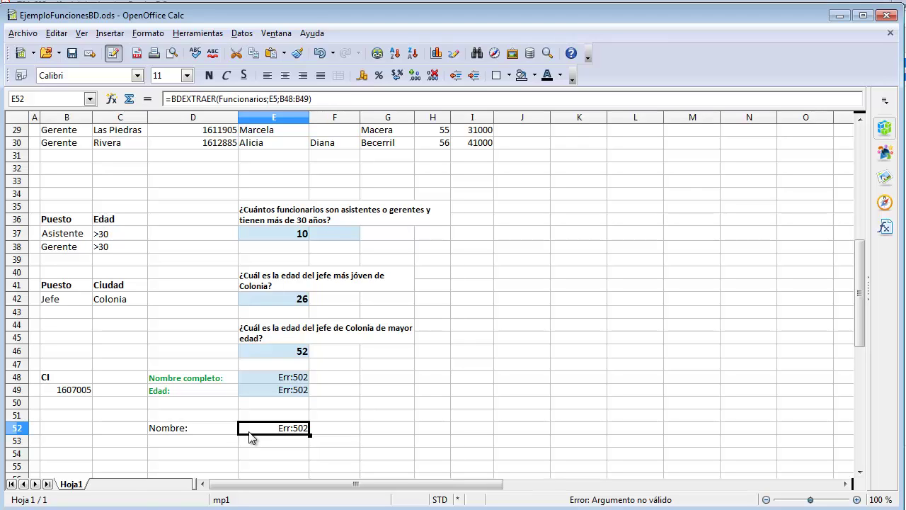
click(75, 394)
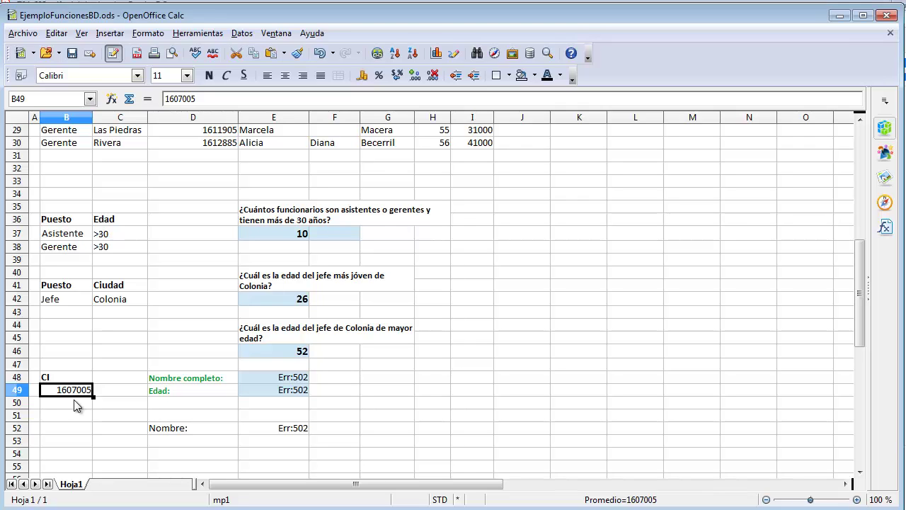
click(292, 433)
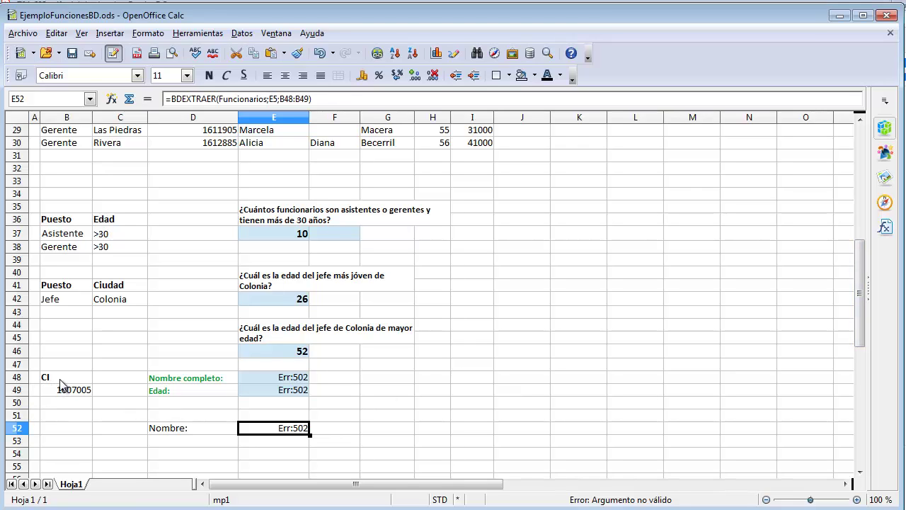
drag(60, 380, 61, 386)
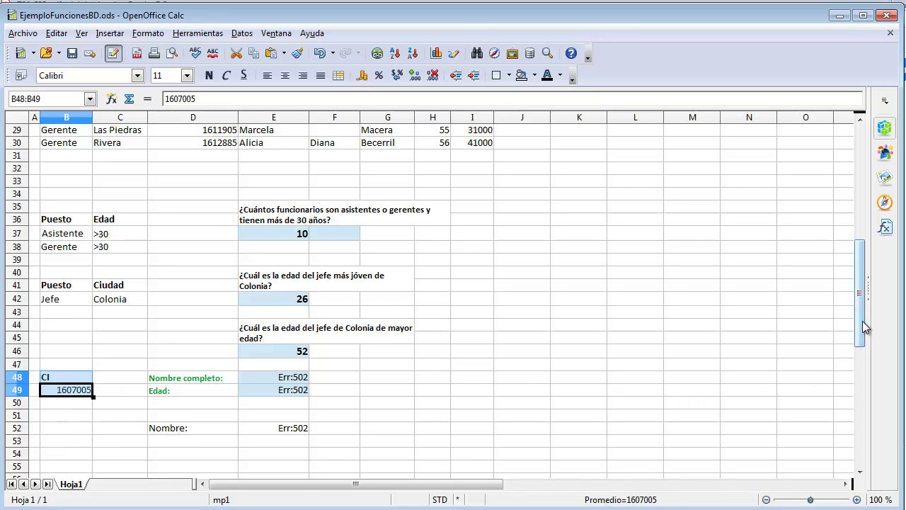
drag(862, 321, 863, 216)
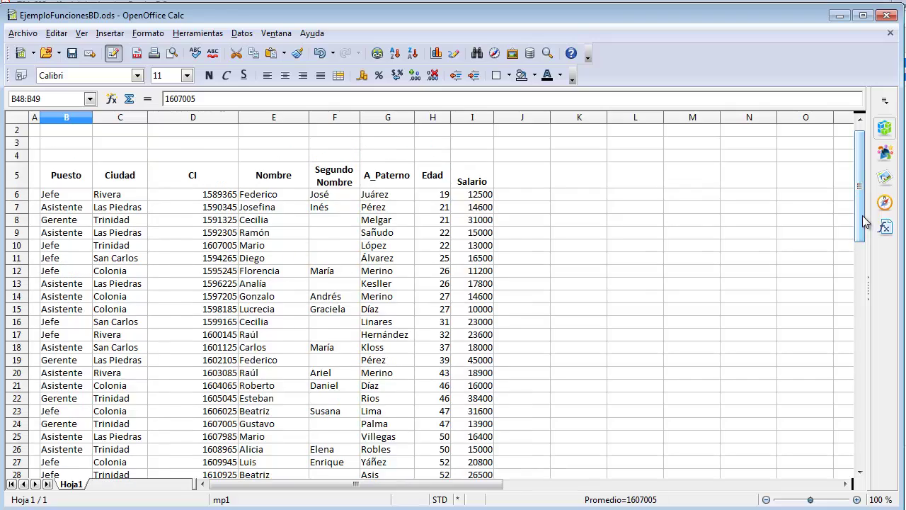
click(211, 248)
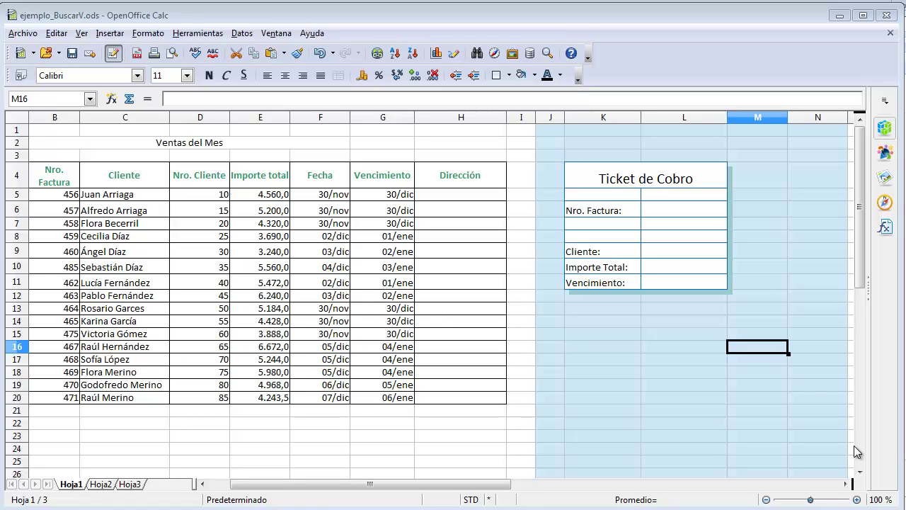
Examine the Dirección column H5:H20 and the Vencimiento formula in G5 of the Ventas del Mes table in ejemplo_BuscarV.ods
click(432, 196)
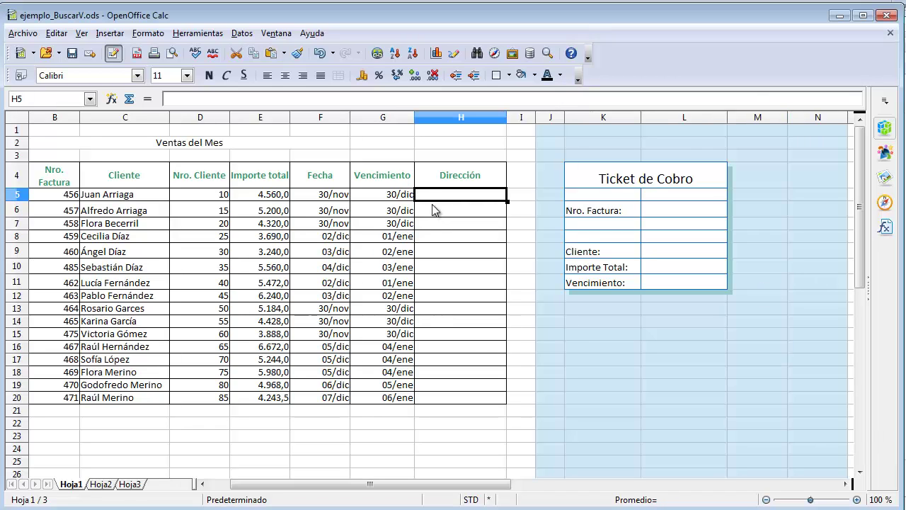
click(434, 210)
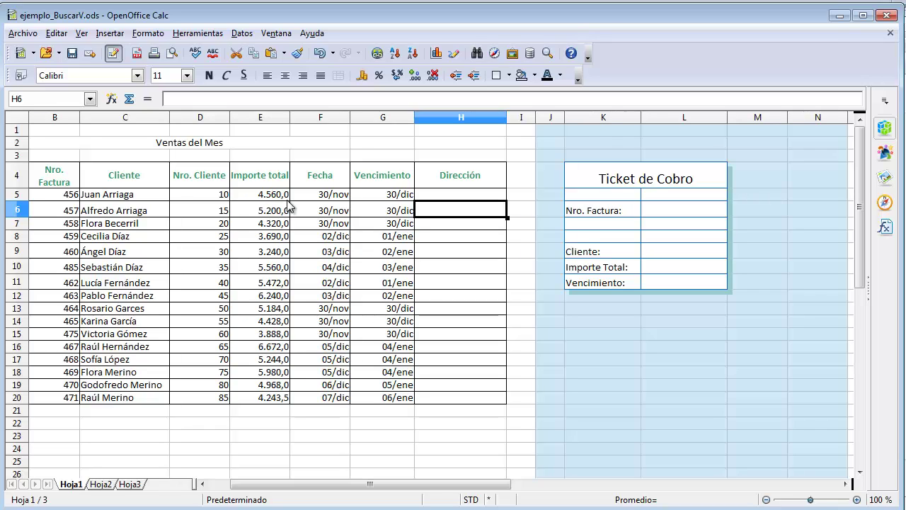
click(394, 200)
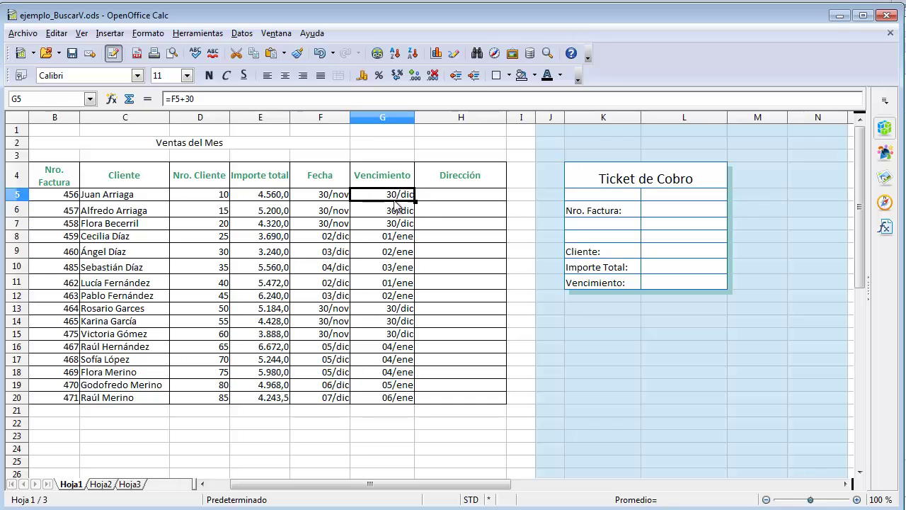
click(457, 200)
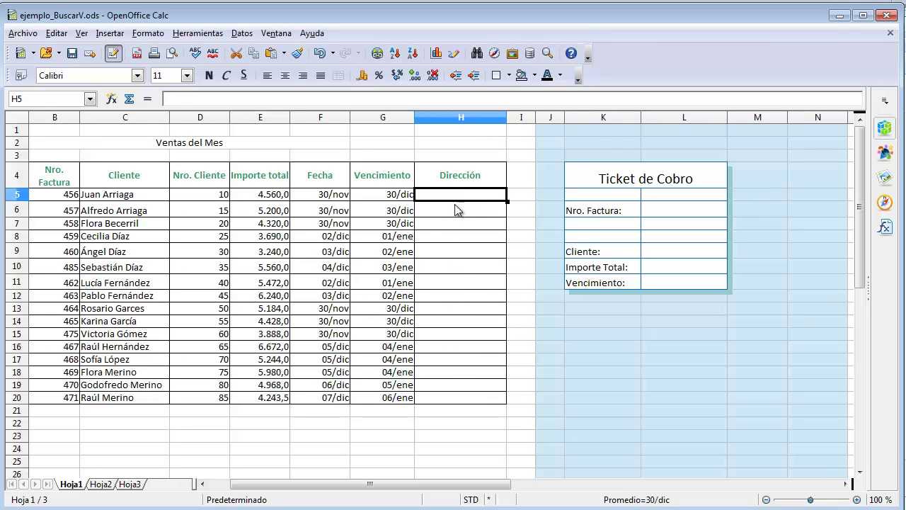
key(Down)
key(Down)
key(Down)
key(Down)
key(Down)
key(Down)
key(Down)
key(Down)
key(Down)
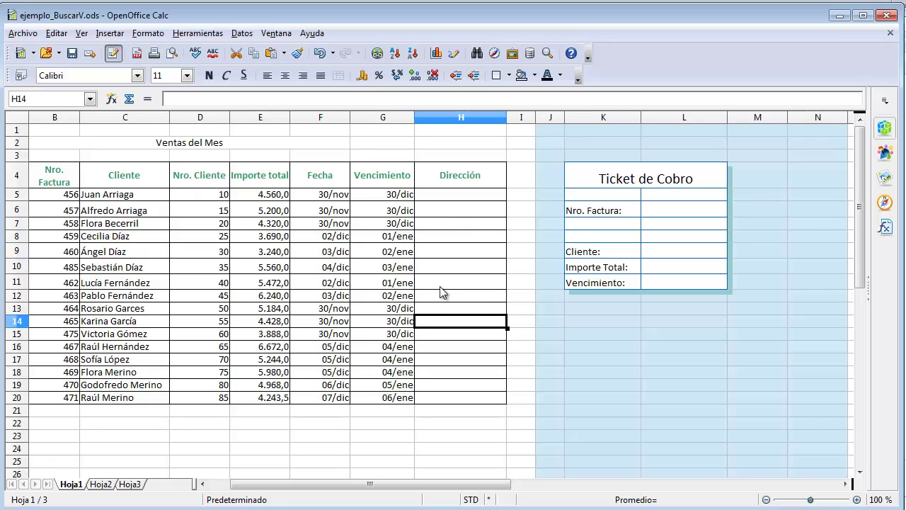
click(459, 251)
click(464, 212)
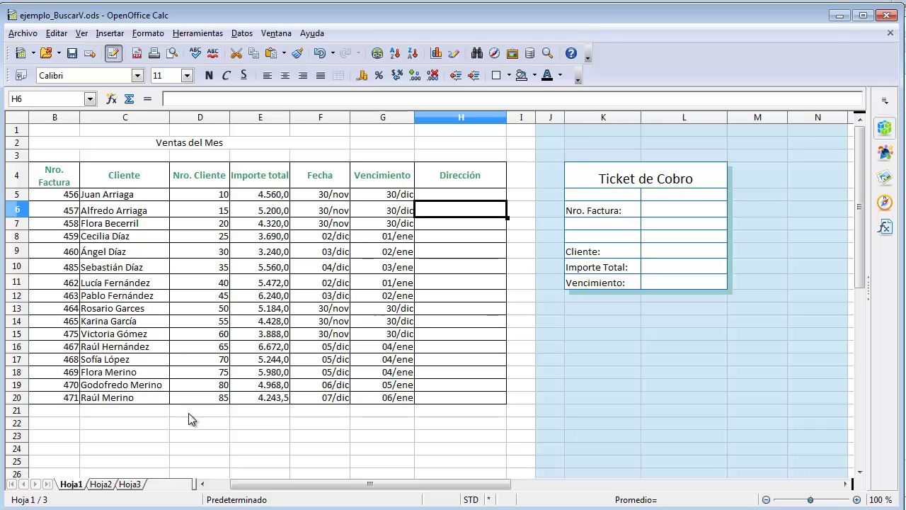
Compare the Nro. Cliente, Cliente and Dirección columns in Hoja2 with the clients in Hoja1's Ventas del Mes table
click(107, 484)
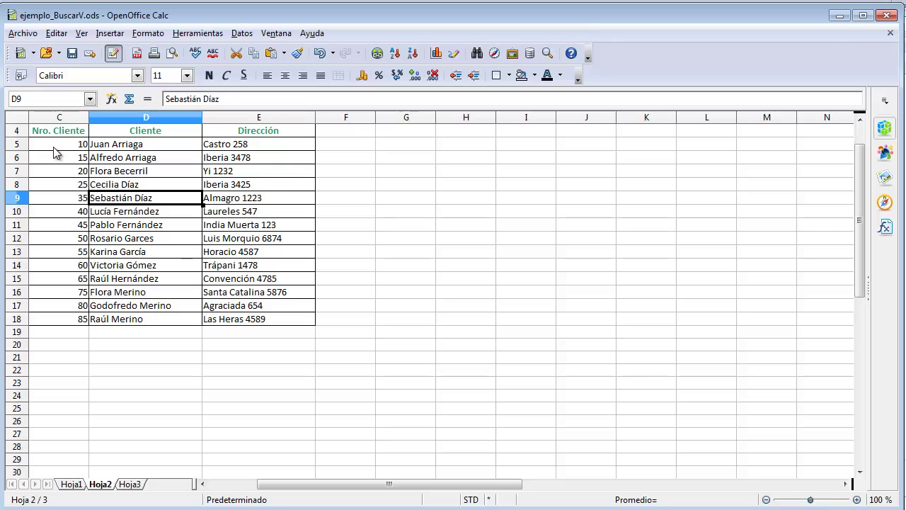
drag(56, 150, 248, 147)
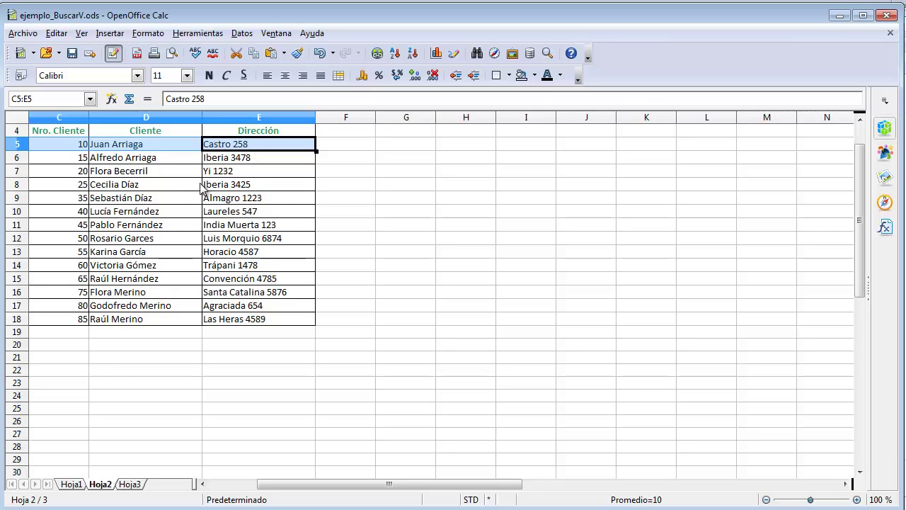
click(71, 483)
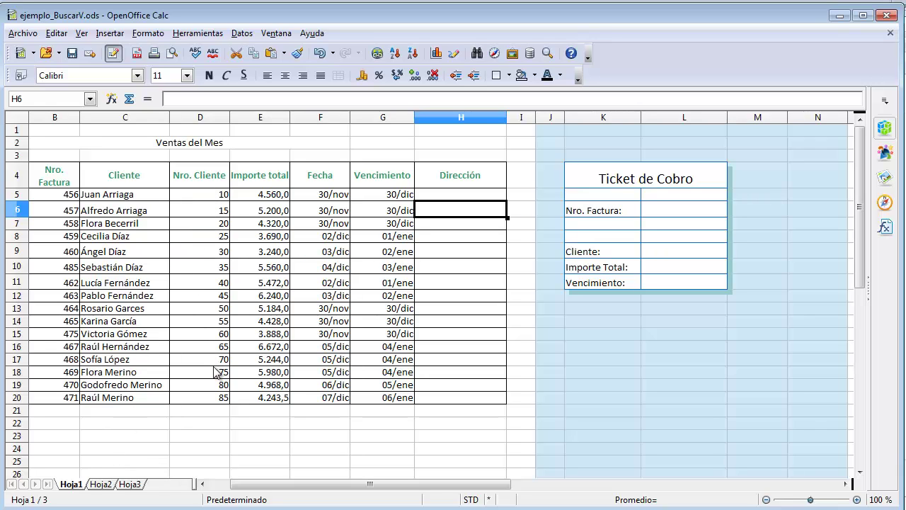
click(101, 485)
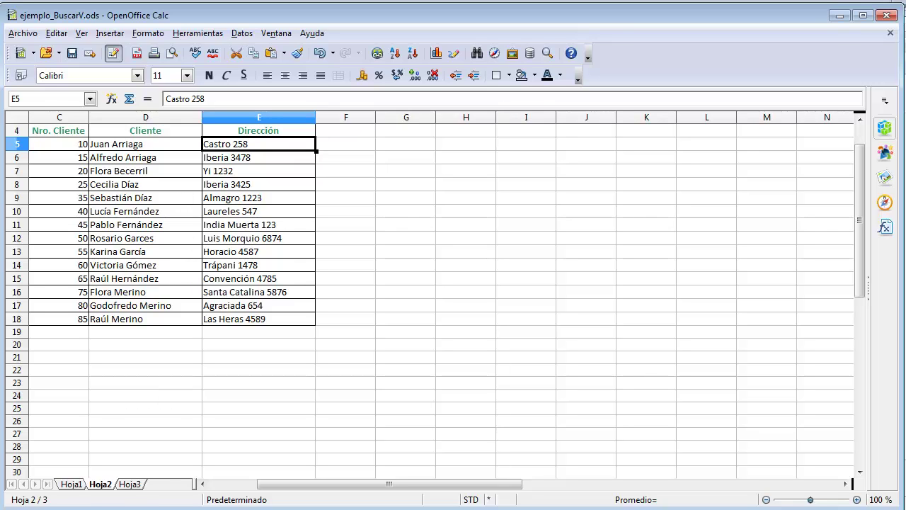
click(76, 484)
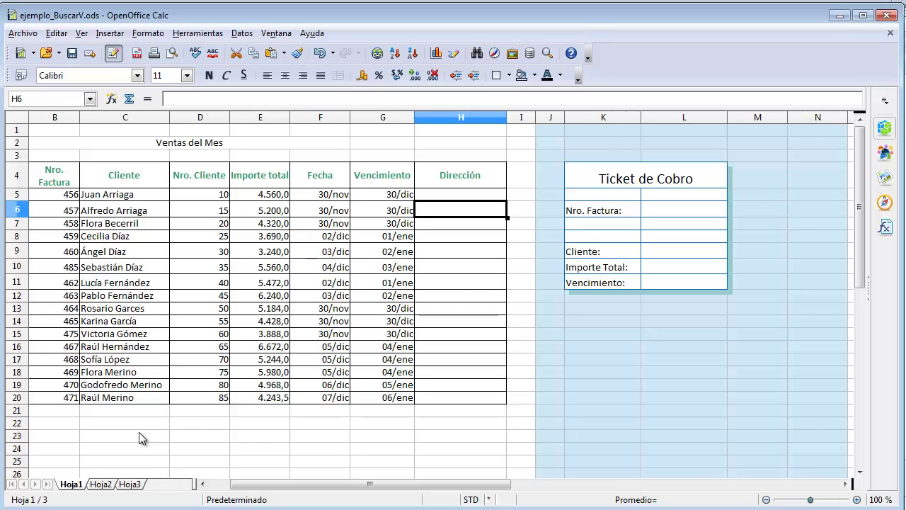
Start a BUSCARV formula in H5 of Hoja1 with client number D5 as the lookup value
click(446, 197)
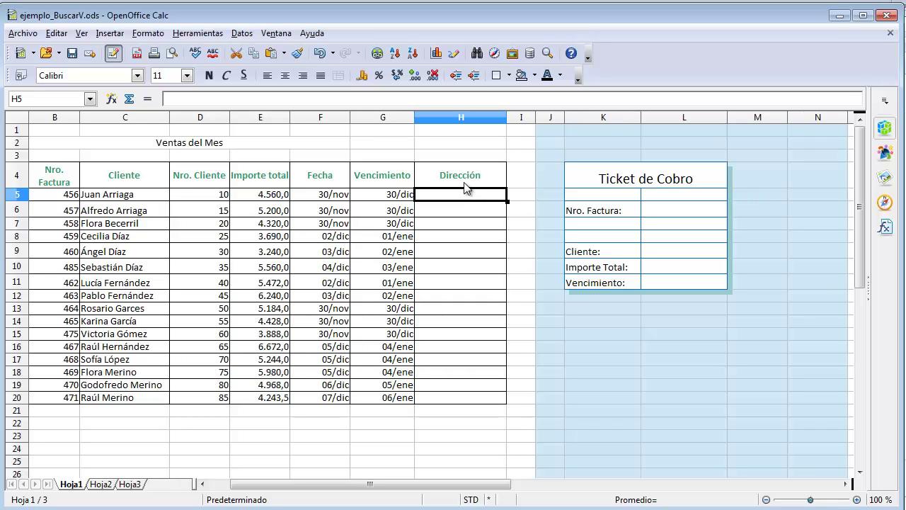
text(=)
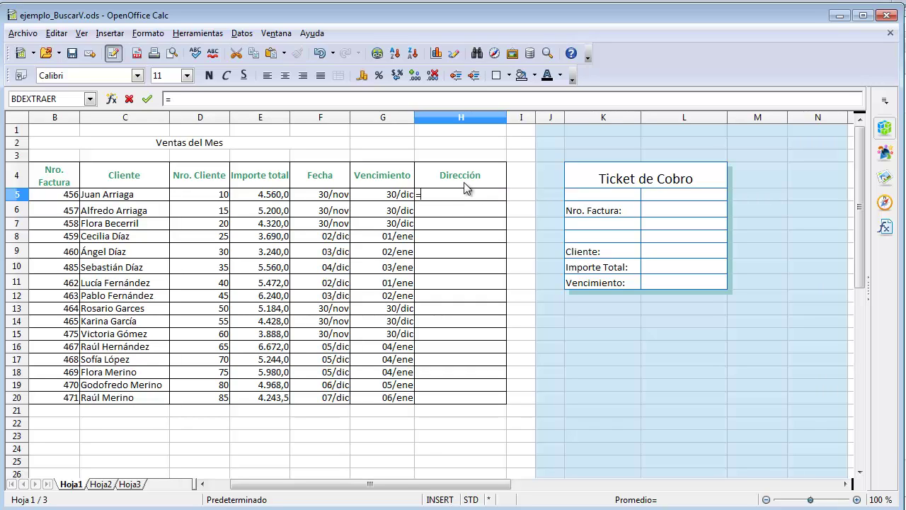
text(buscarv()
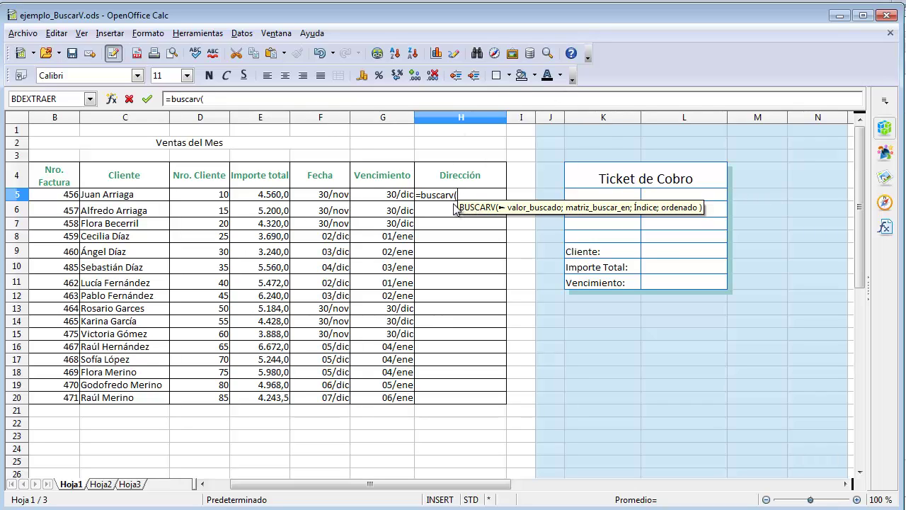
click(189, 202)
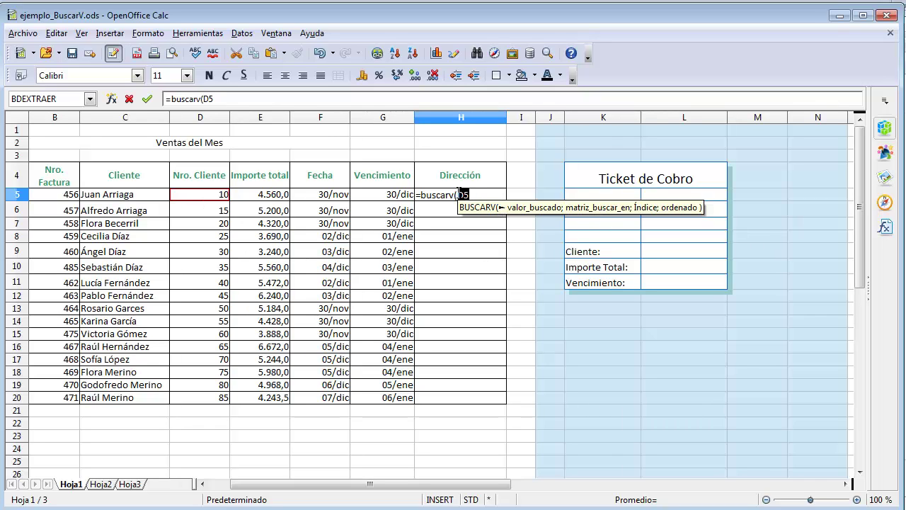
text(;)
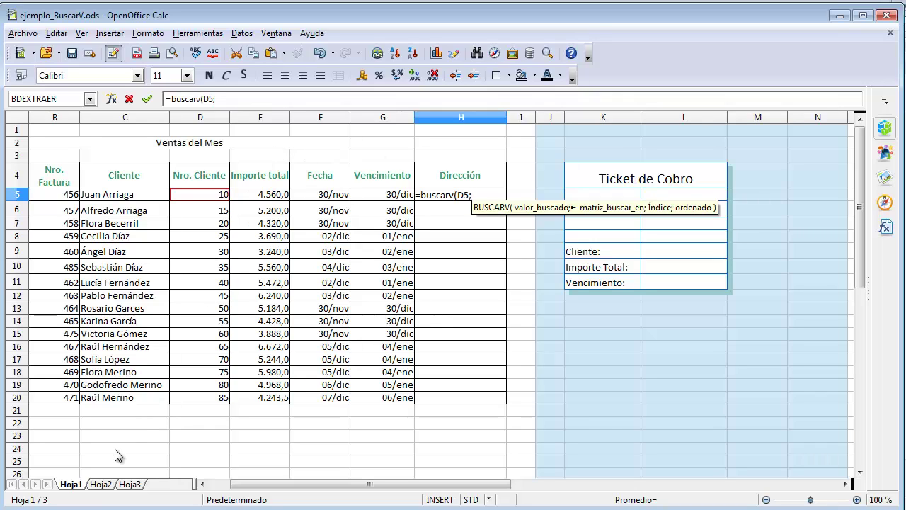
Specify the client table C4:E18 in Hoja2 as the search matrix and make the reference absolute, $Hoja2.$C$4:$E$18
click(101, 485)
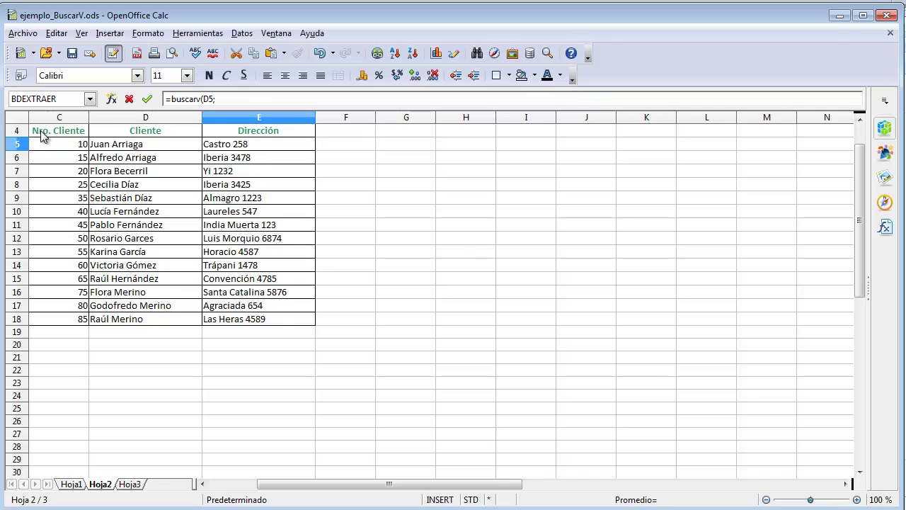
drag(41, 134, 272, 135)
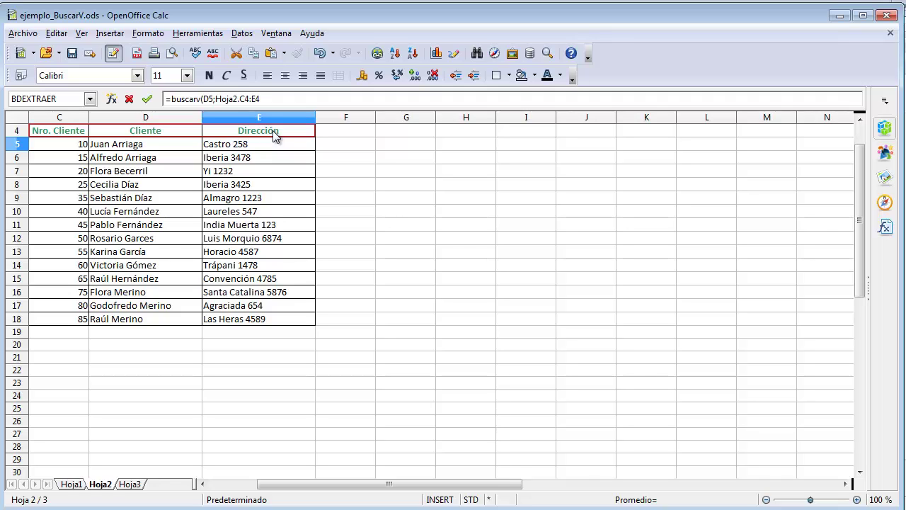
drag(275, 136, 270, 327)
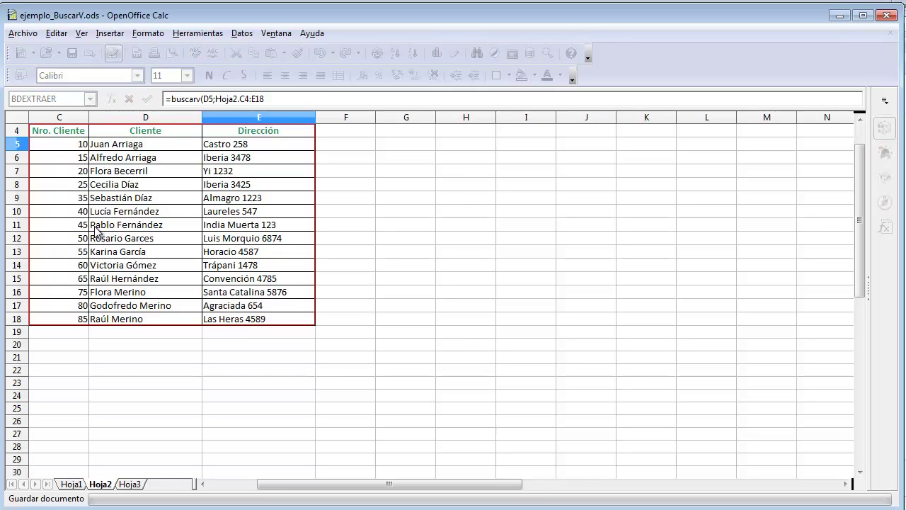
click(275, 102)
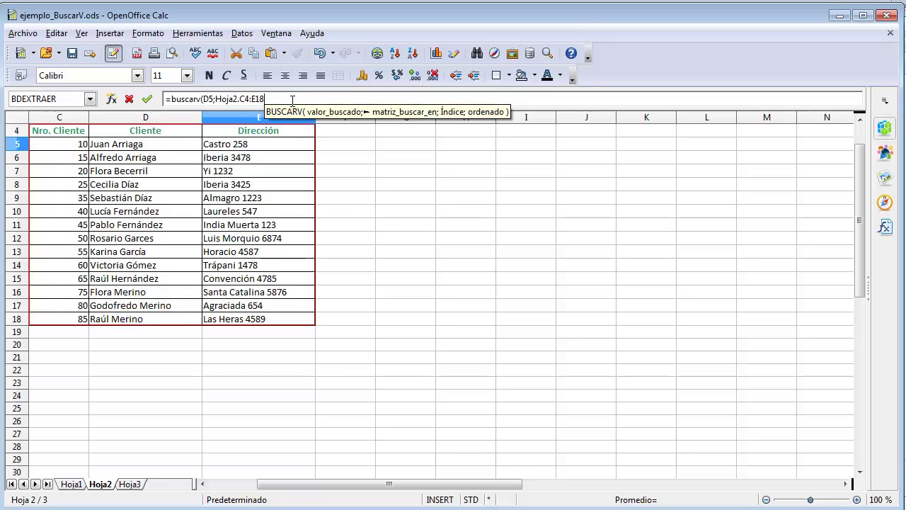
text(;)
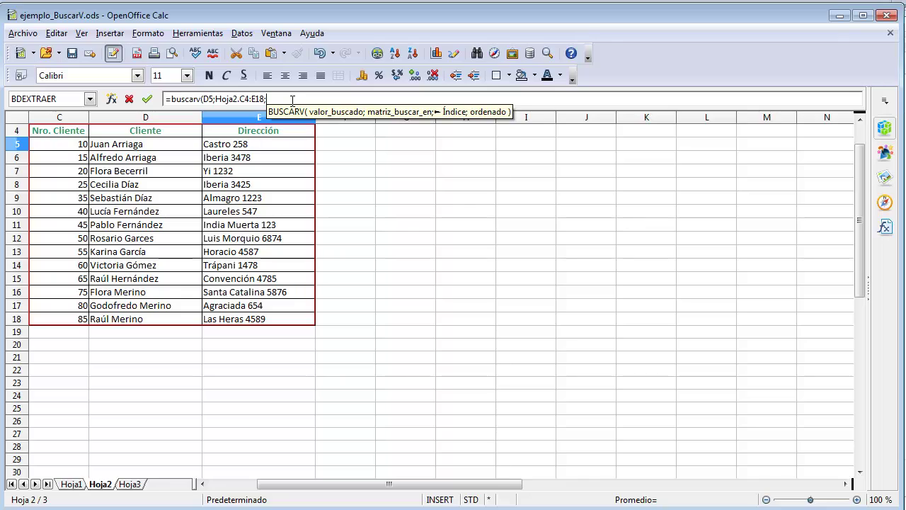
key(BackSpace)
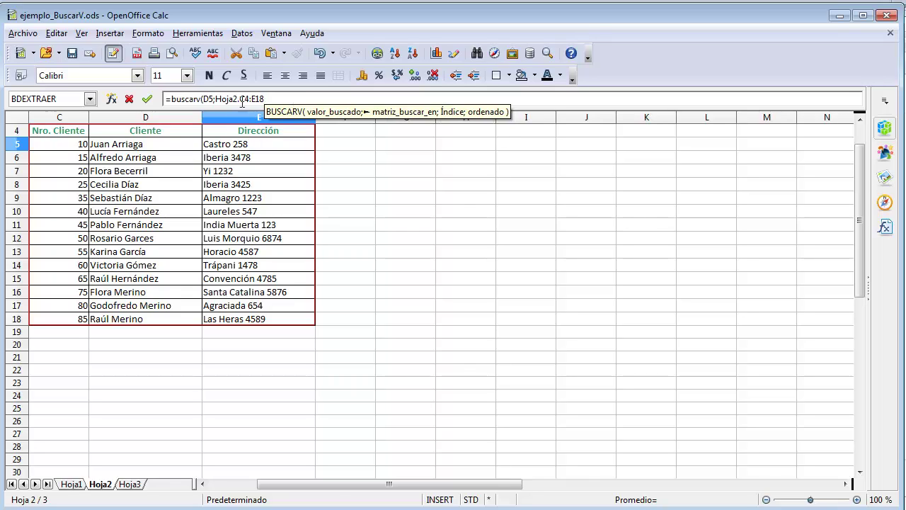
drag(240, 99, 269, 99)
key(shift+F4)
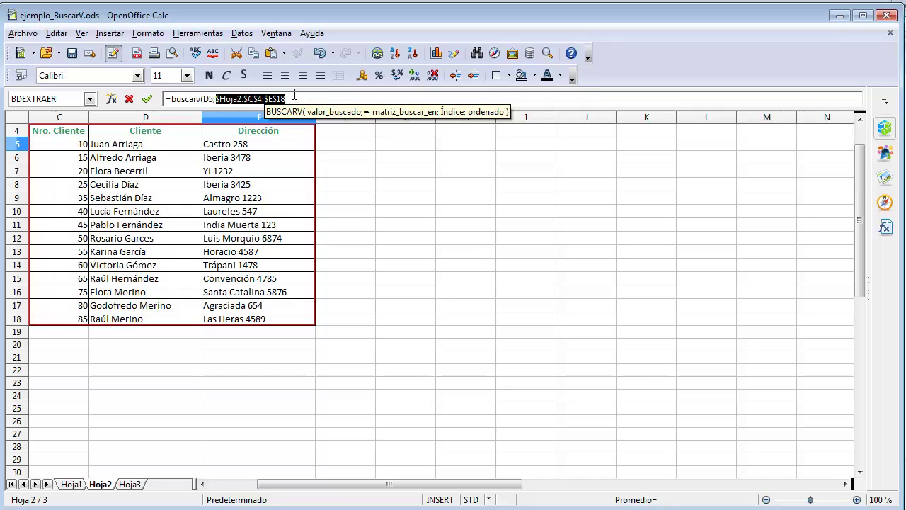
click(295, 98)
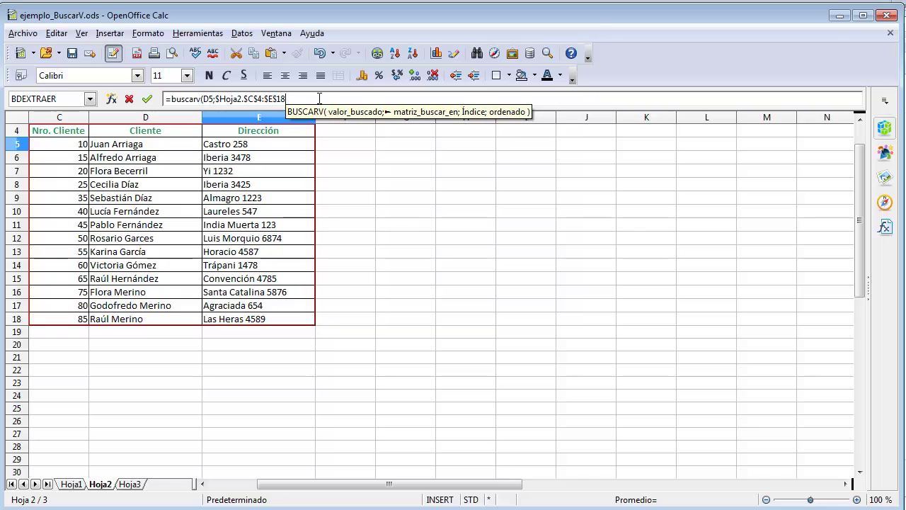
Set the BUSCARV column index to 3 so that it returns the Dirección column
text(;)
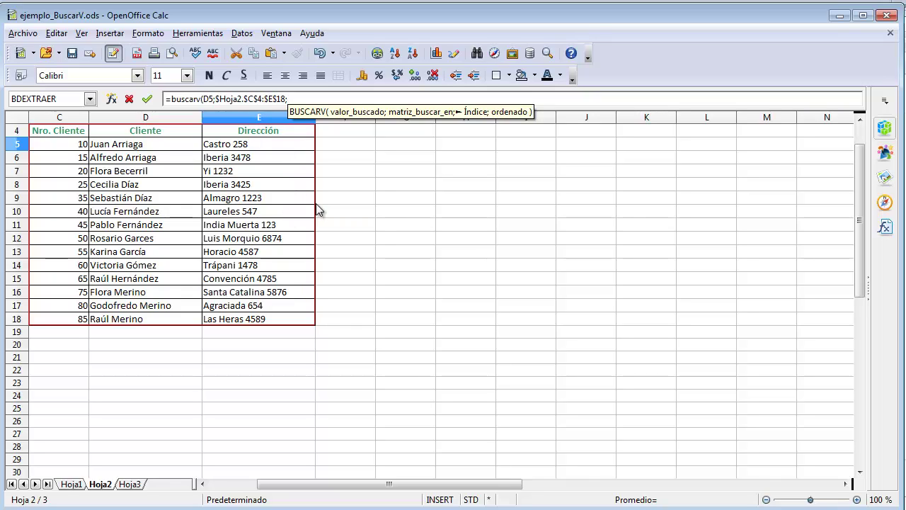
text(3)
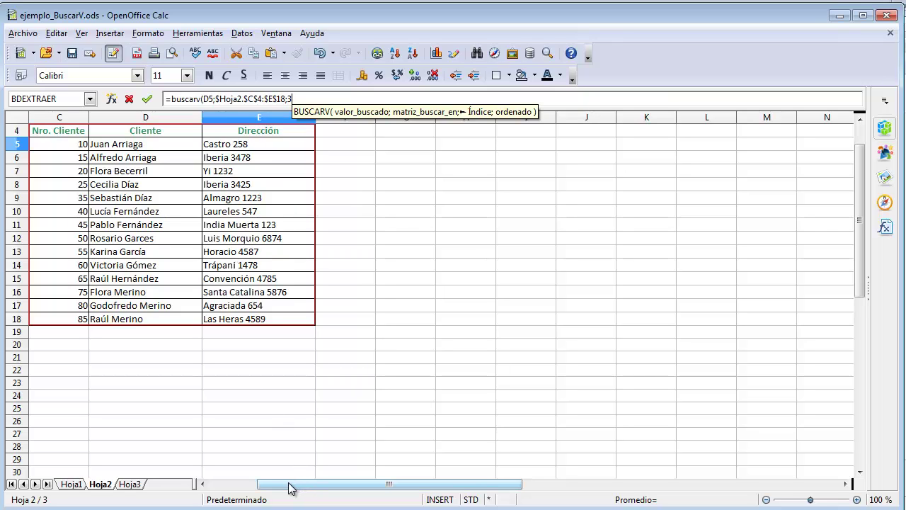
drag(290, 487, 238, 484)
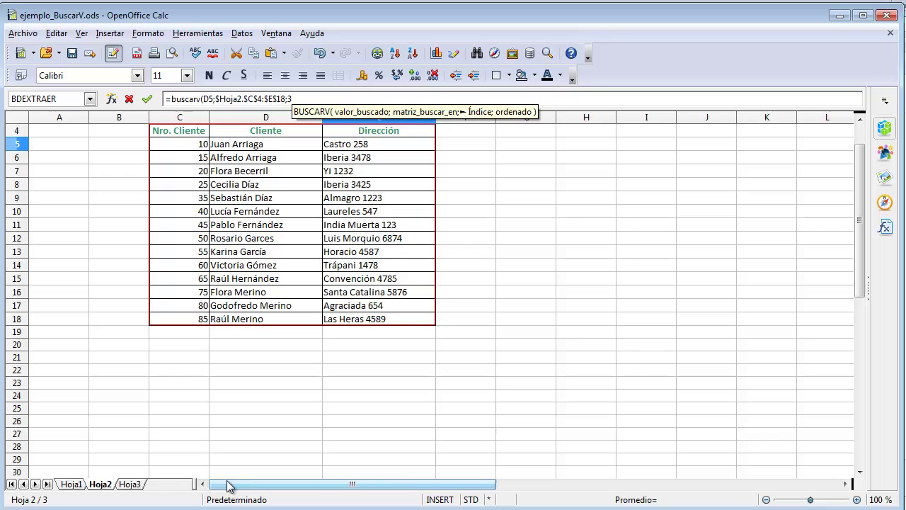
drag(862, 253, 859, 177)
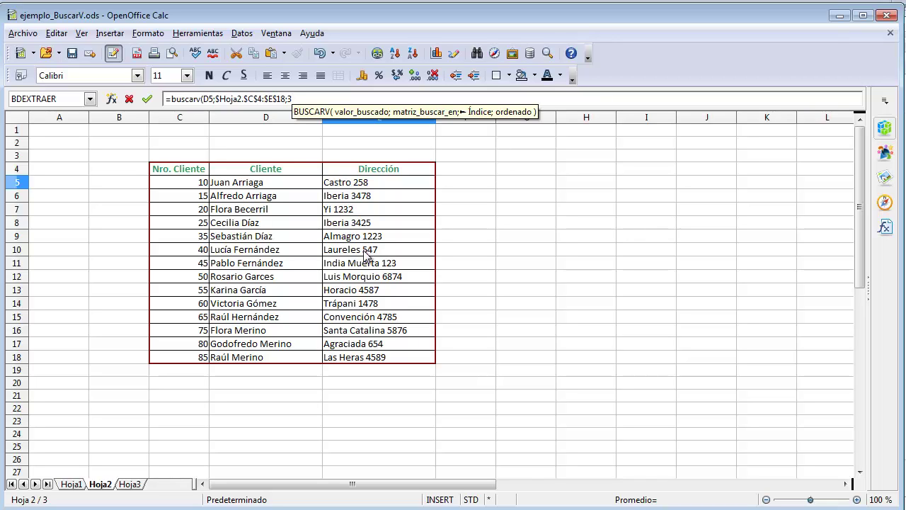
Complete the H5 formula with falso as the ordenado argument and fill it down through H20
text(;)
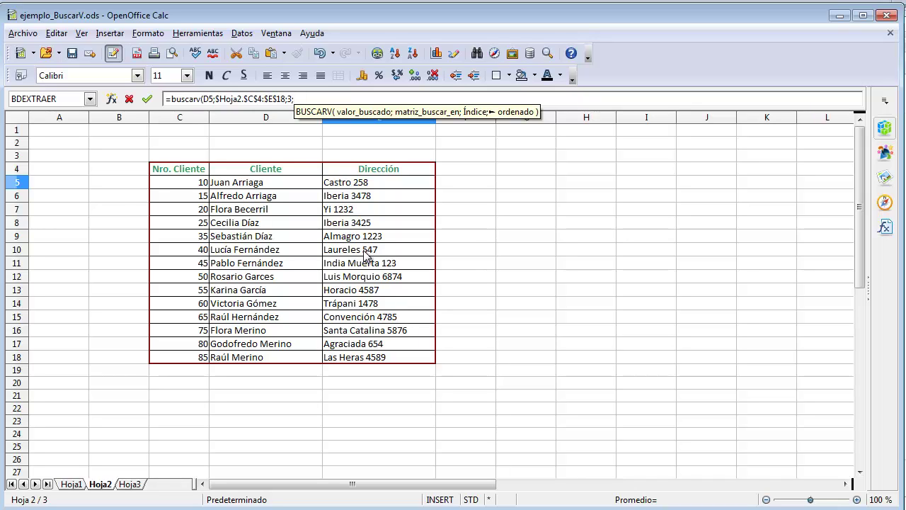
text(0)
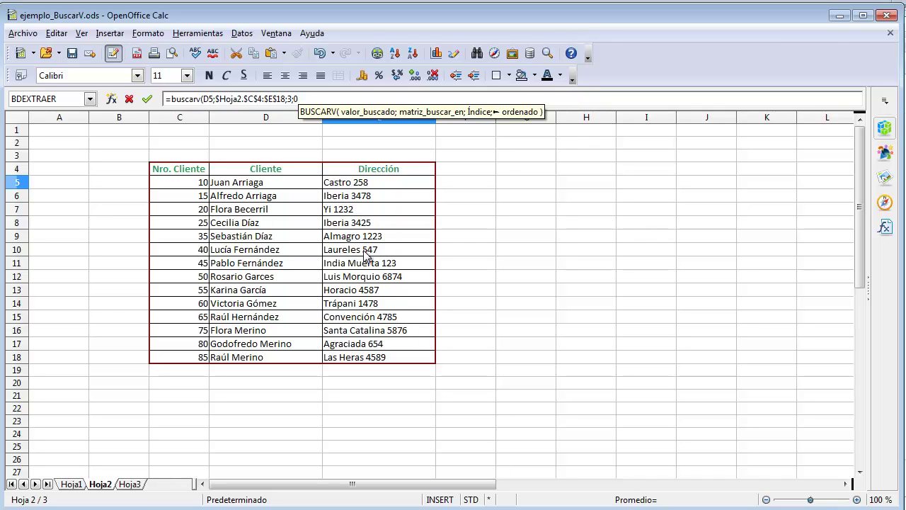
key(BackSpace)
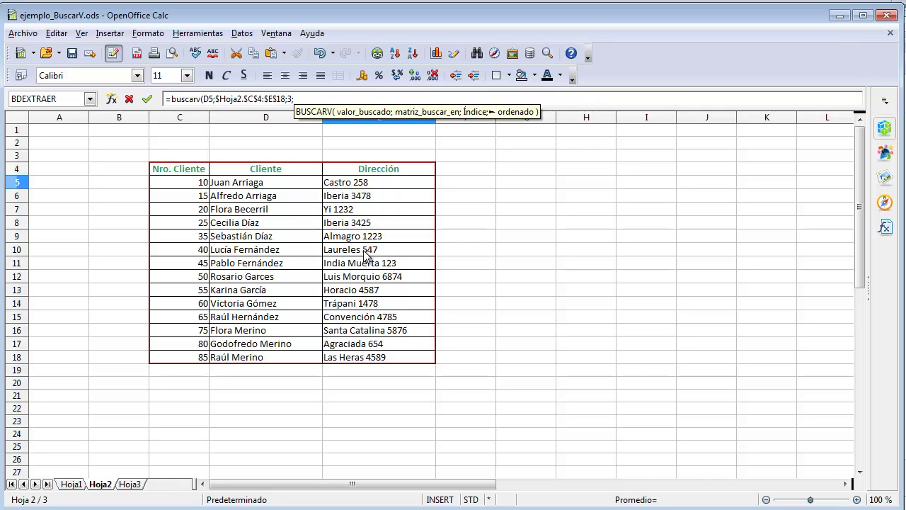
text(fals)
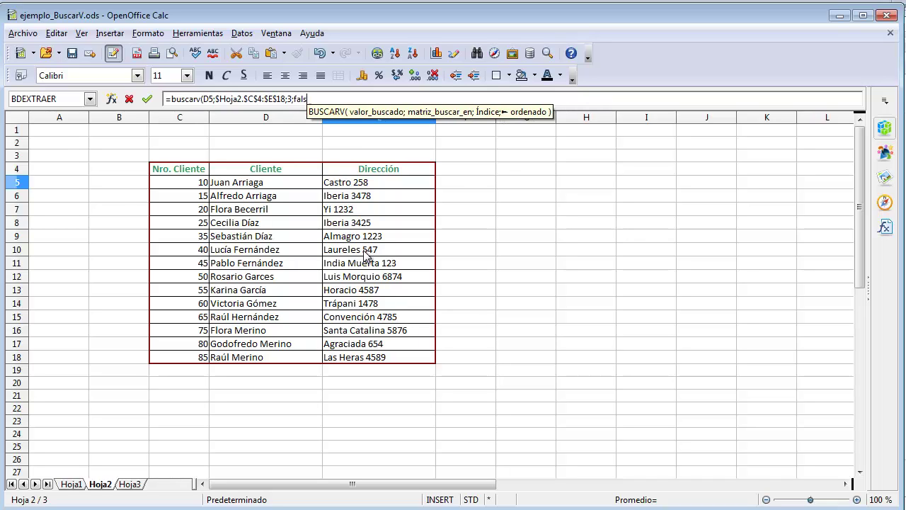
text(o)
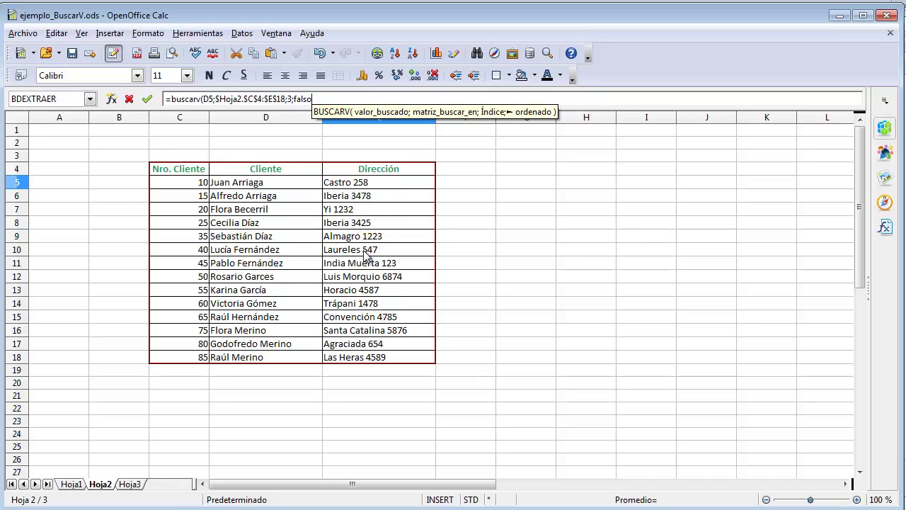
text())
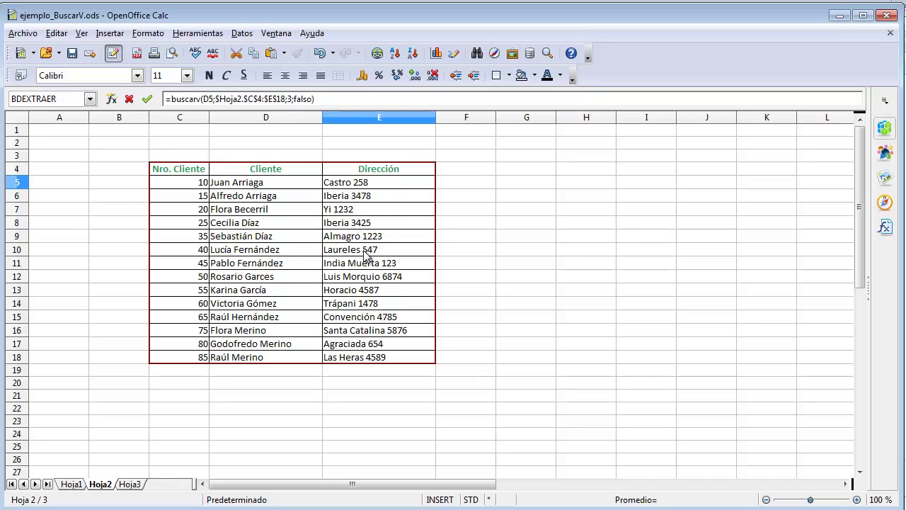
key(Return)
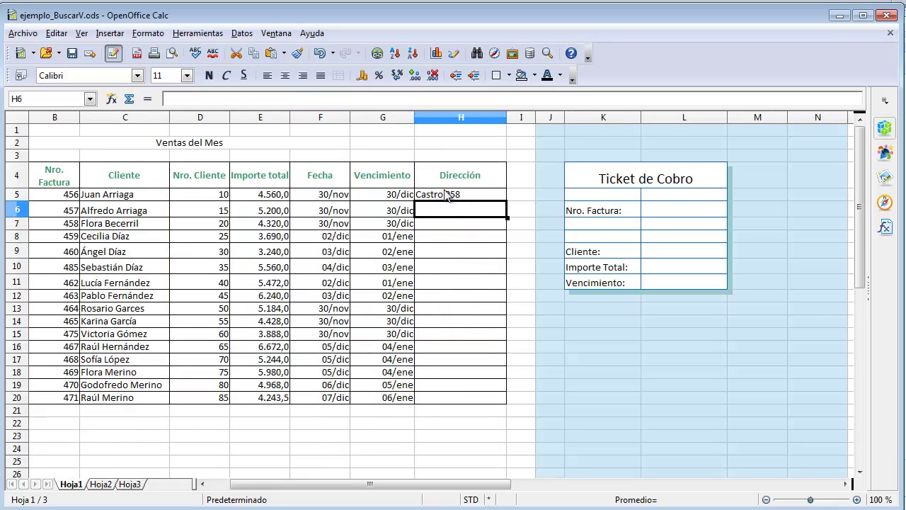
click(483, 197)
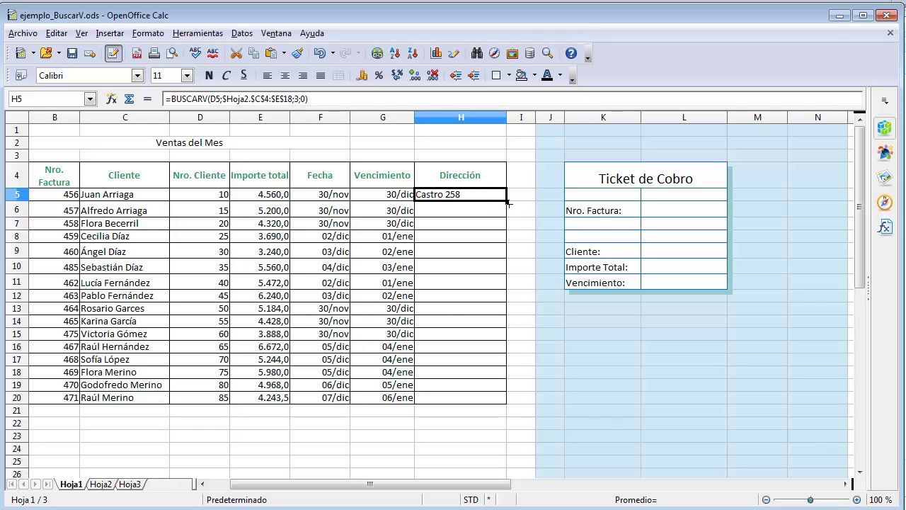
drag(509, 204, 498, 400)
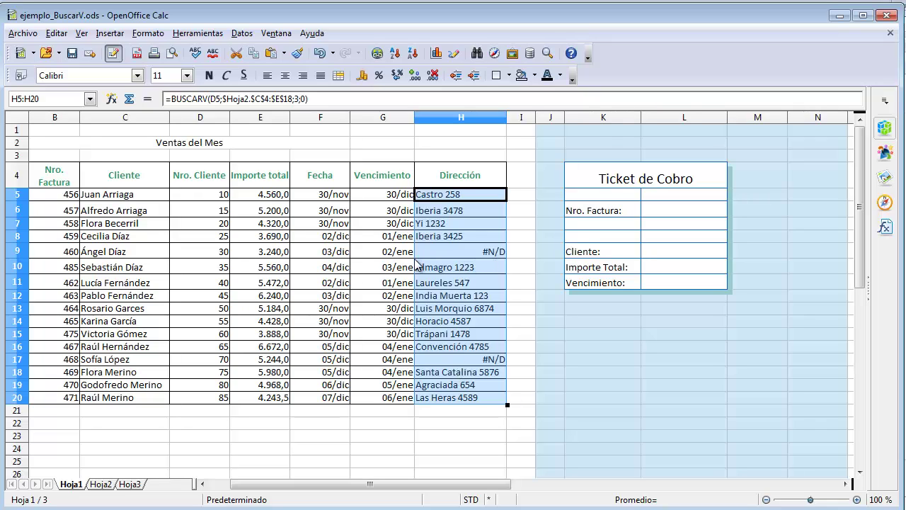
Examine the BUSCARV results in H9 and H17 and check the Hoja2 client table for client numbers 30 and 70
click(446, 254)
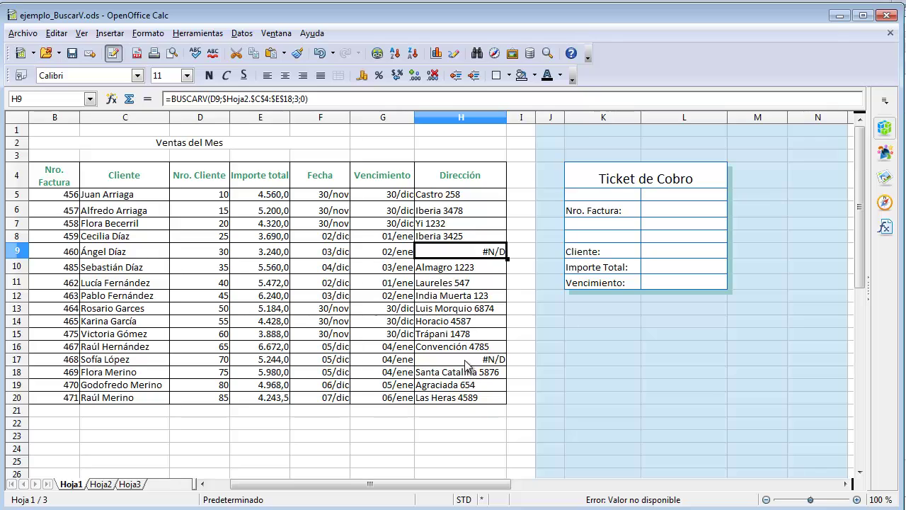
click(468, 360)
click(462, 254)
click(457, 362)
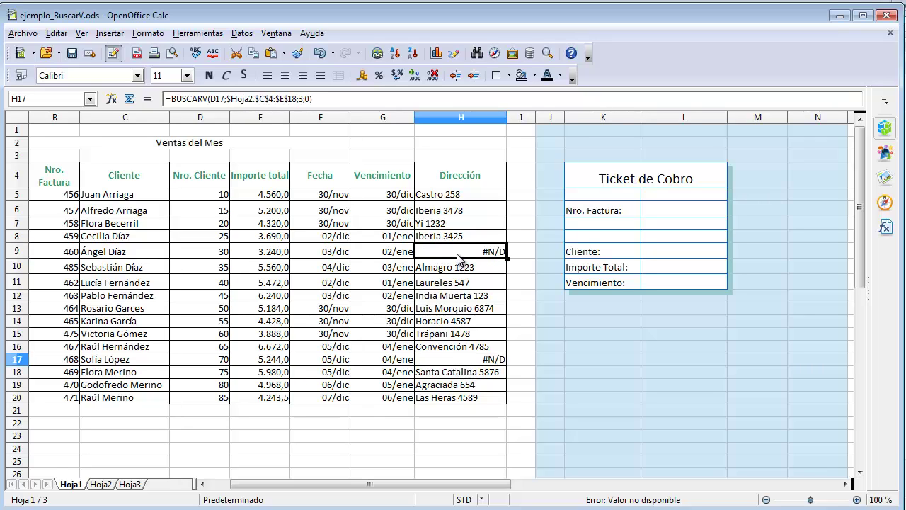
click(461, 253)
click(453, 359)
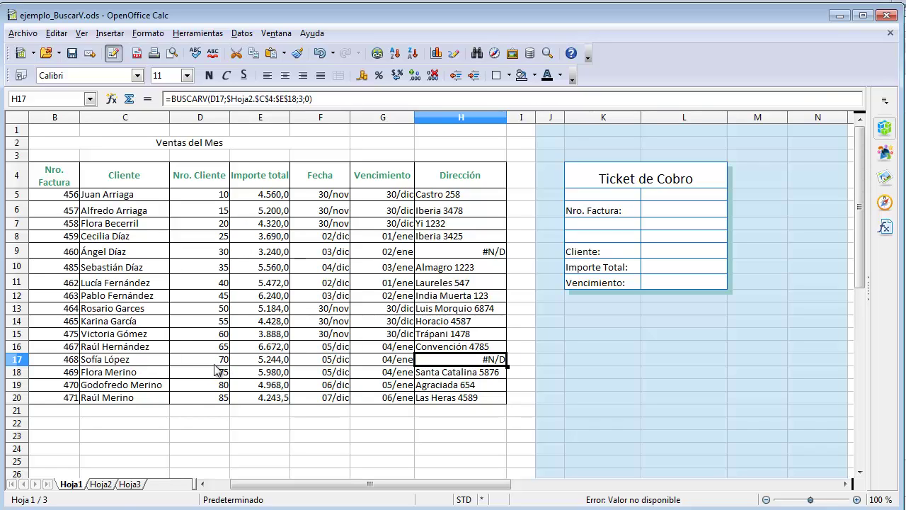
click(106, 485)
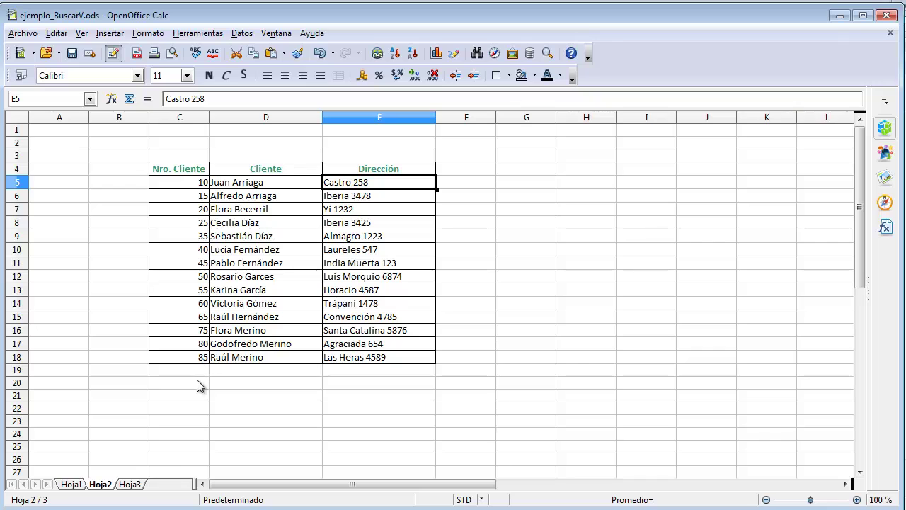
Return to Hoja1 and enter 456 as the Nro. Factura in cell L6 of the Ticket de Cobro
click(83, 485)
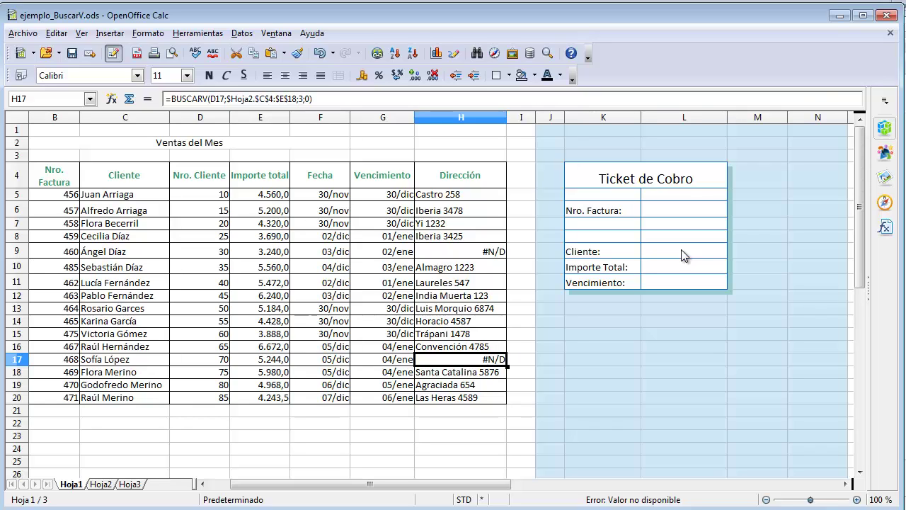
click(690, 213)
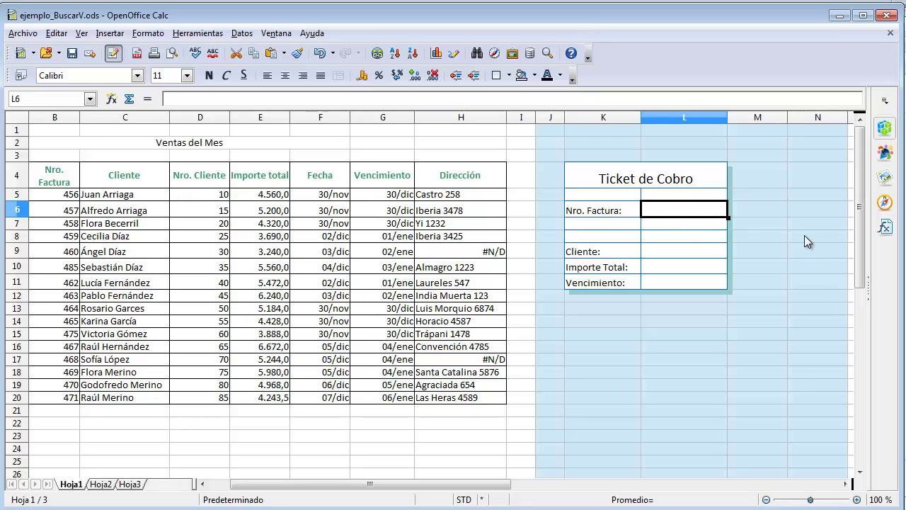
text(45)
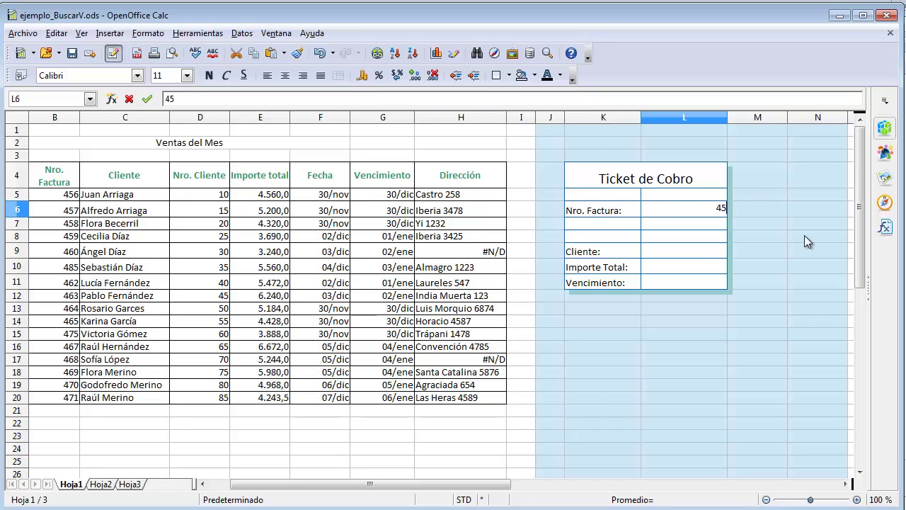
text(6)
key(Return)
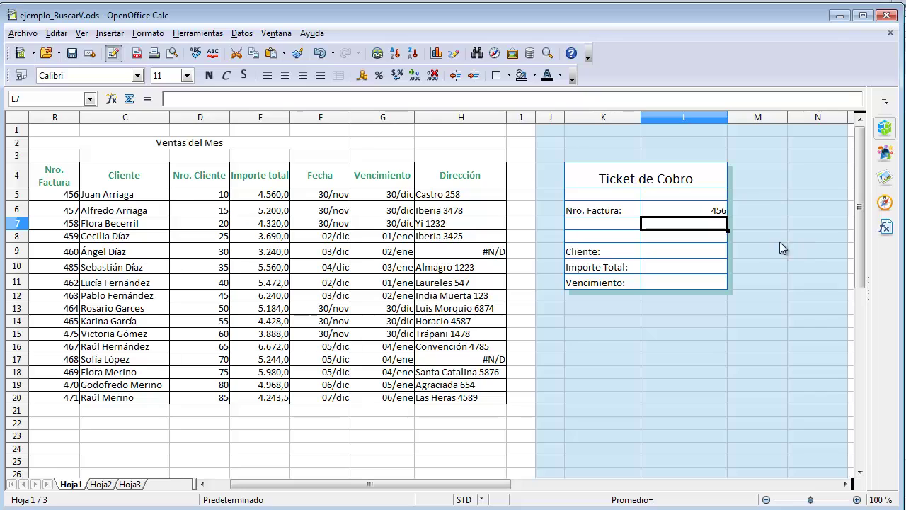
Examine the ticket's Nro. Factura input cell and the empty Cliente, Importe Total and Vencimiento cells that depend on it
click(675, 252)
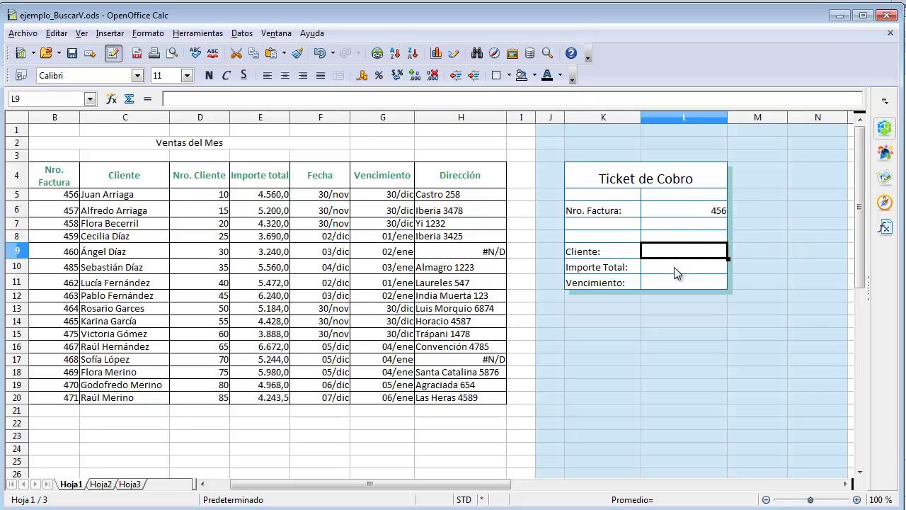
click(675, 269)
click(675, 283)
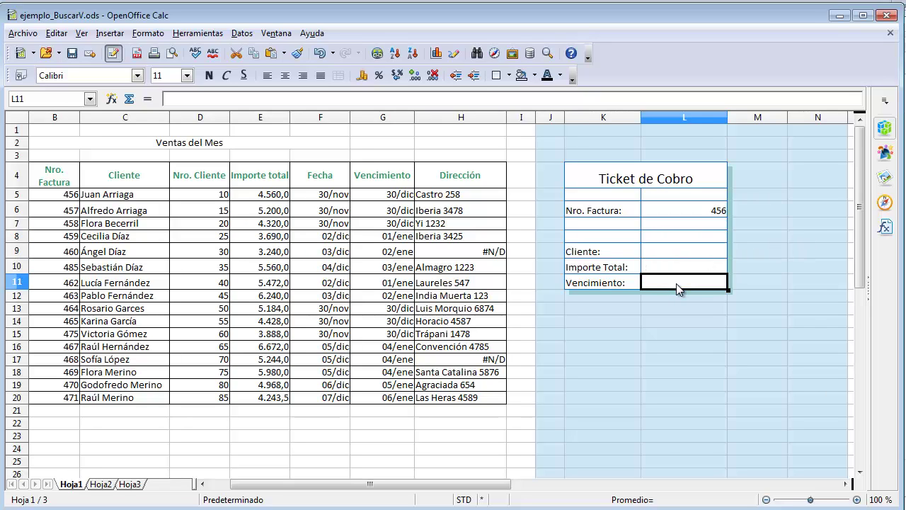
click(710, 214)
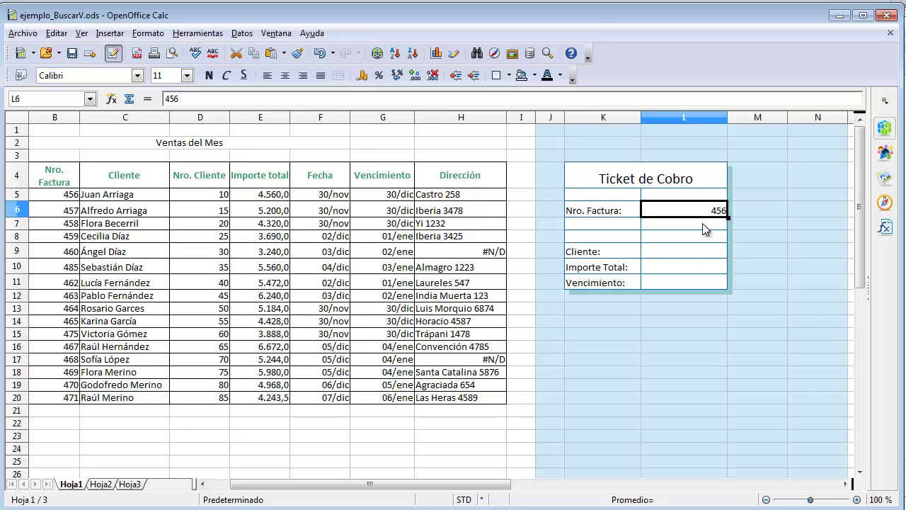
click(690, 253)
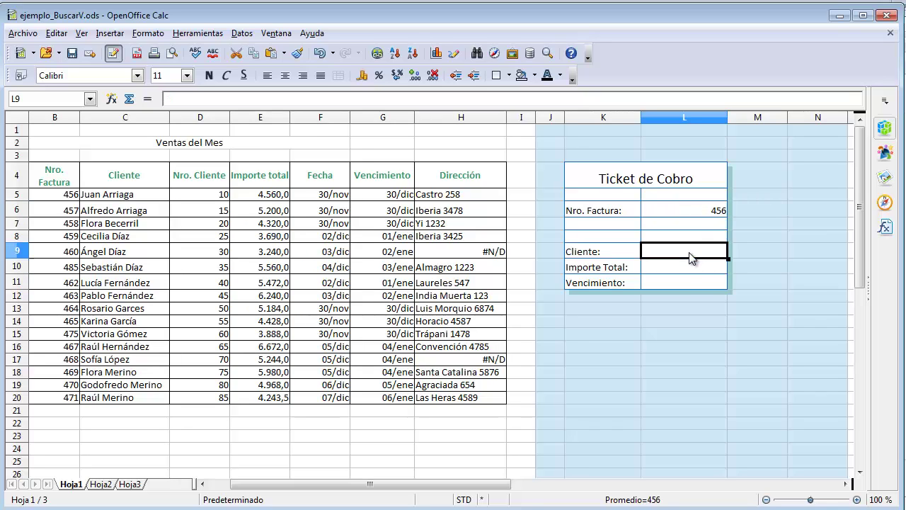
click(687, 269)
click(681, 283)
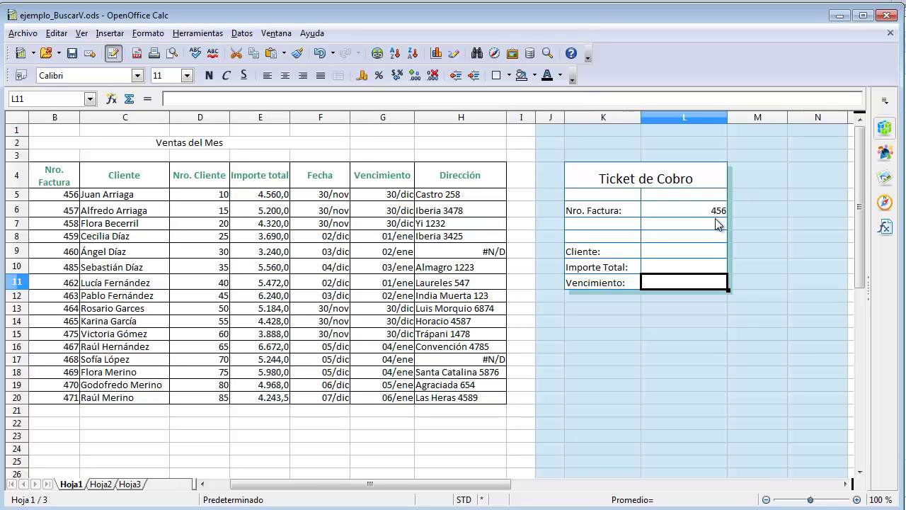
Start a BUSCARV formula in the ticket's Cliente cell L9 with L6 as the search value
click(686, 250)
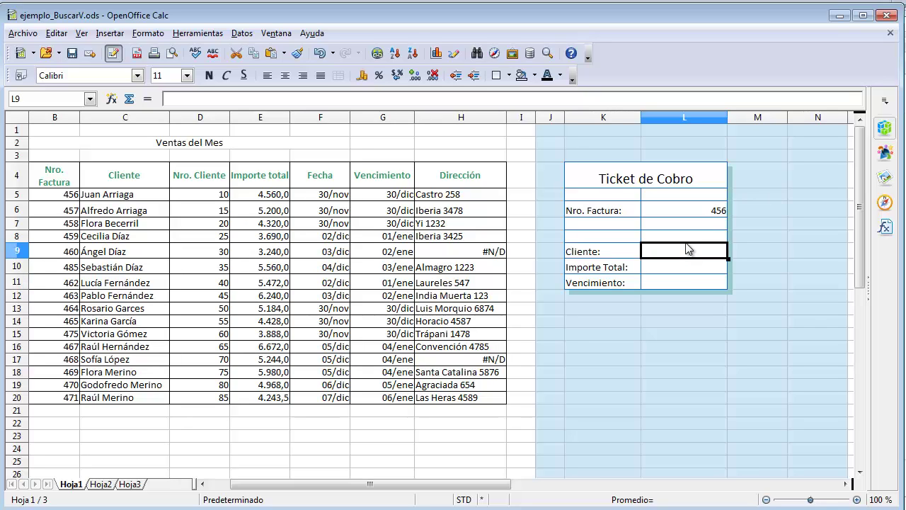
text(=bu)
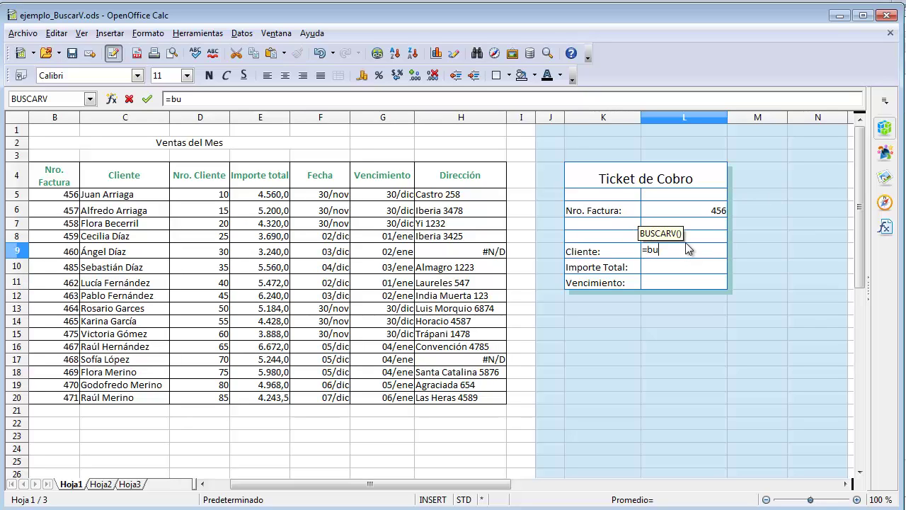
text(scarv()
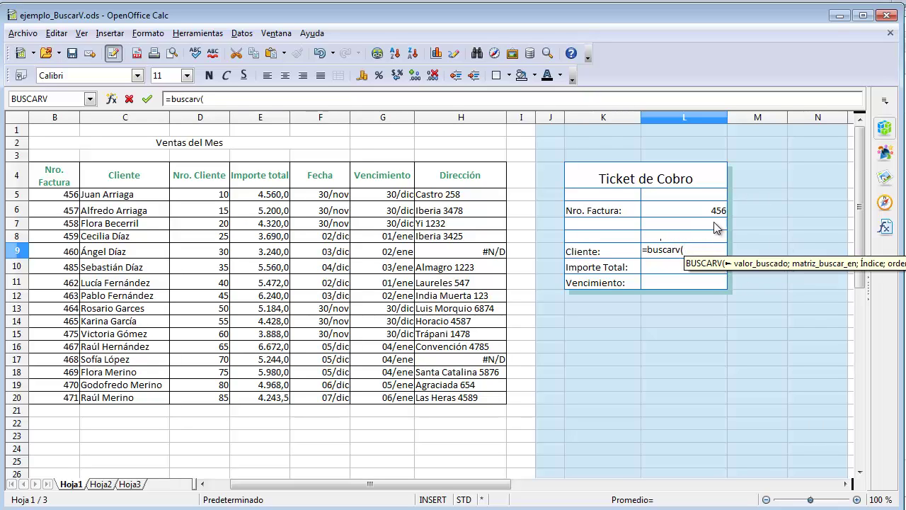
click(694, 214)
text(;)
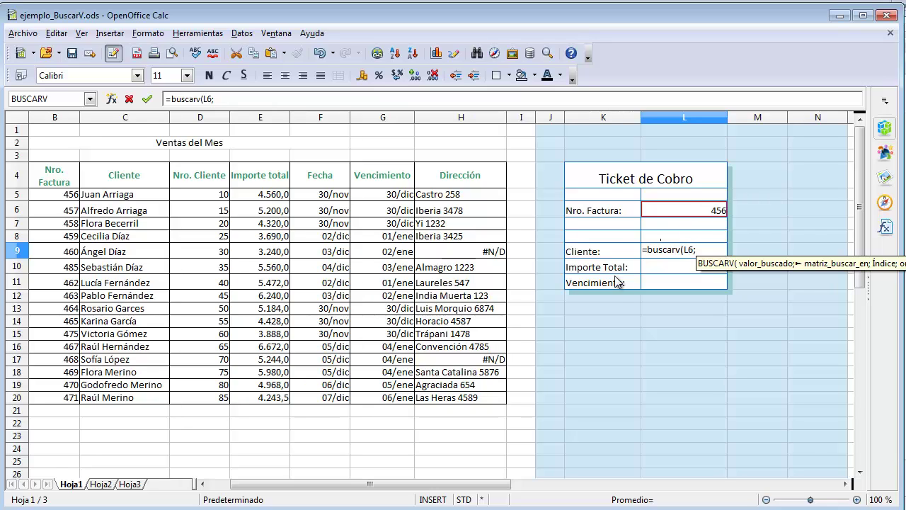
Specify the sales table B4:H20 as the search matrix and make both references absolute, $B$4:$H$20 and $L$6
drag(53, 174, 464, 393)
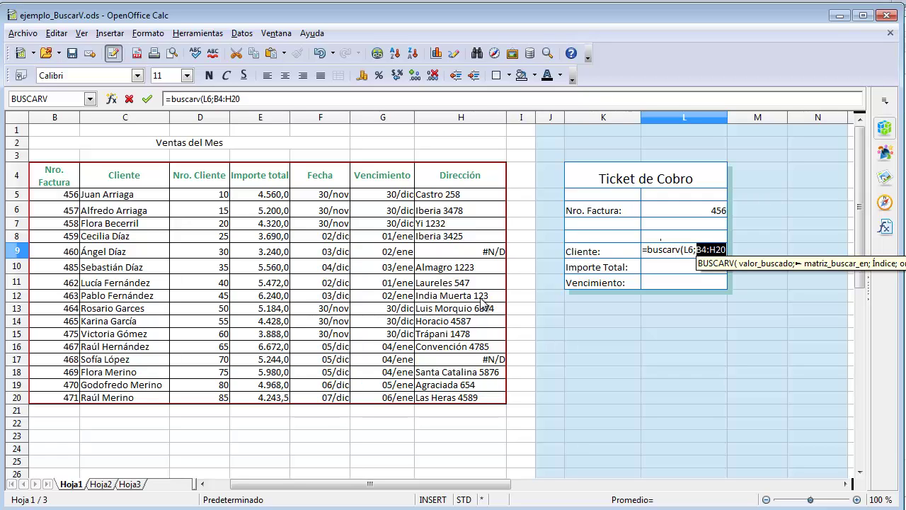
key(F4)
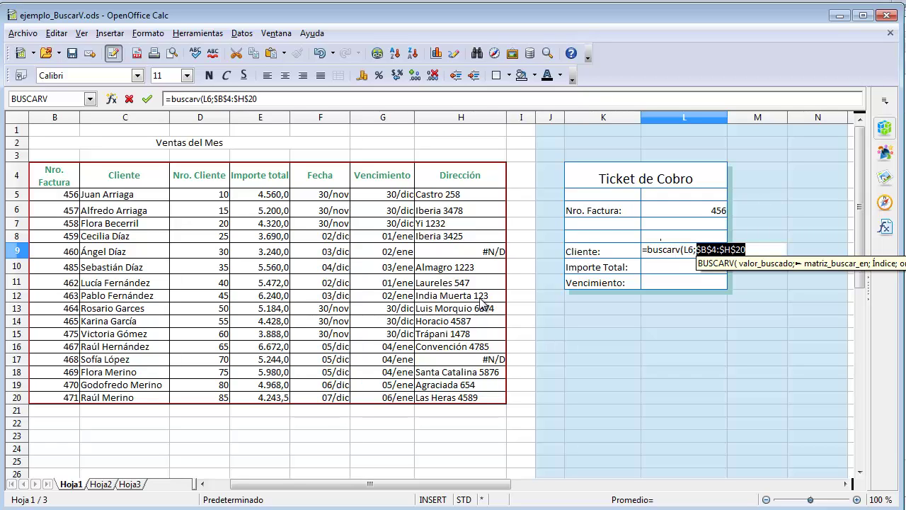
click(690, 250)
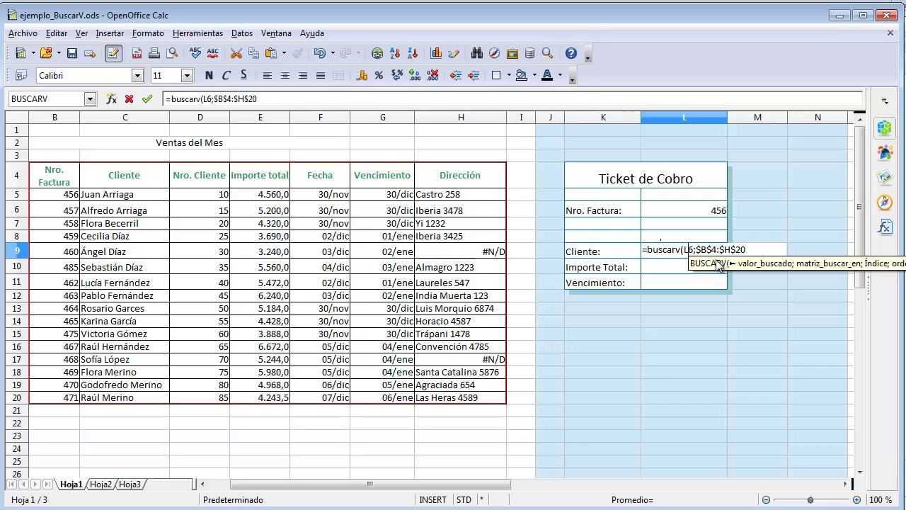
key(shift+F4)
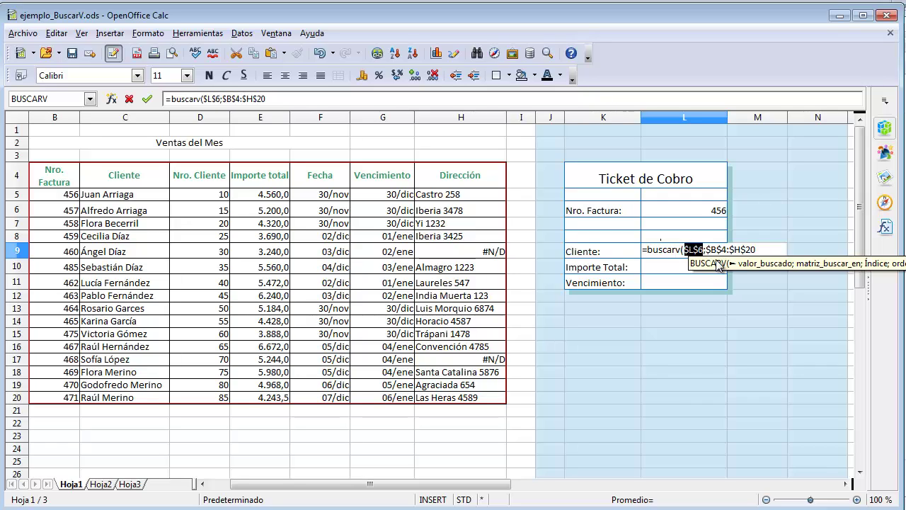
Complete the L9 formula with column index 2 for Cliente and 0 as the ordenado argument
click(757, 249)
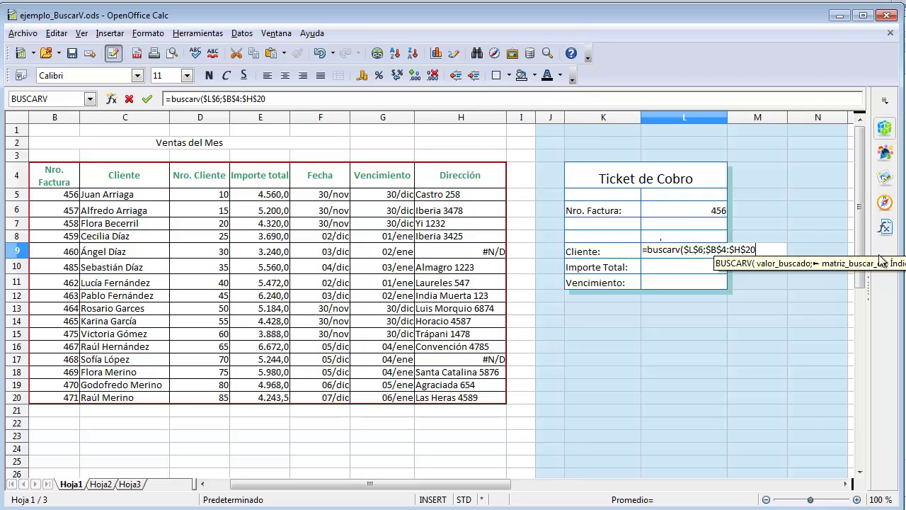
text(;)
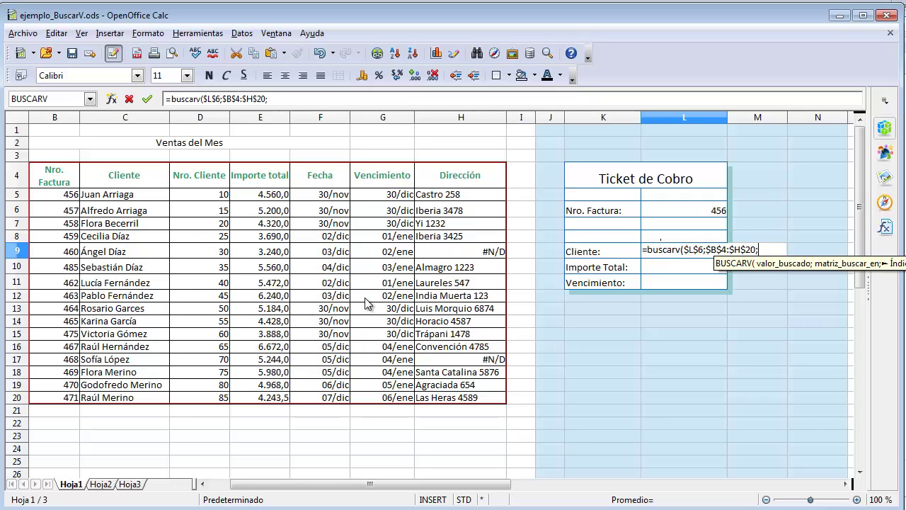
text(2)
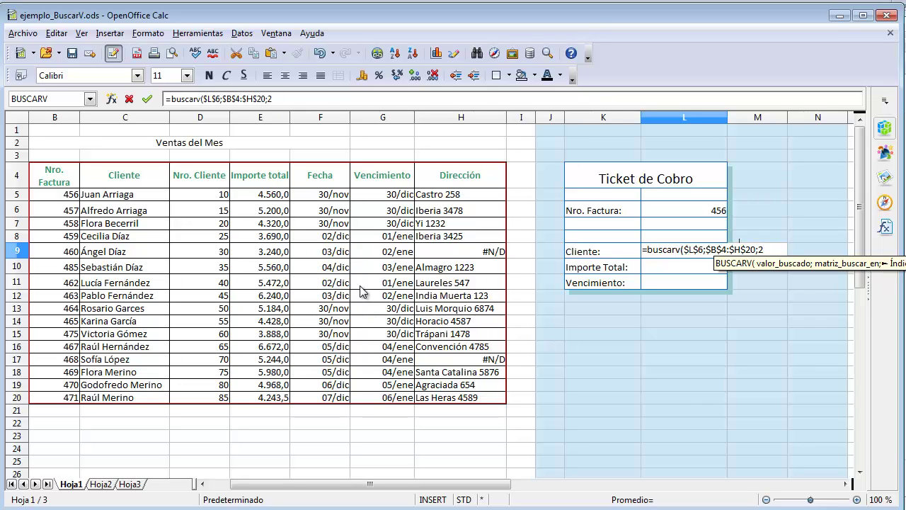
text(;0))
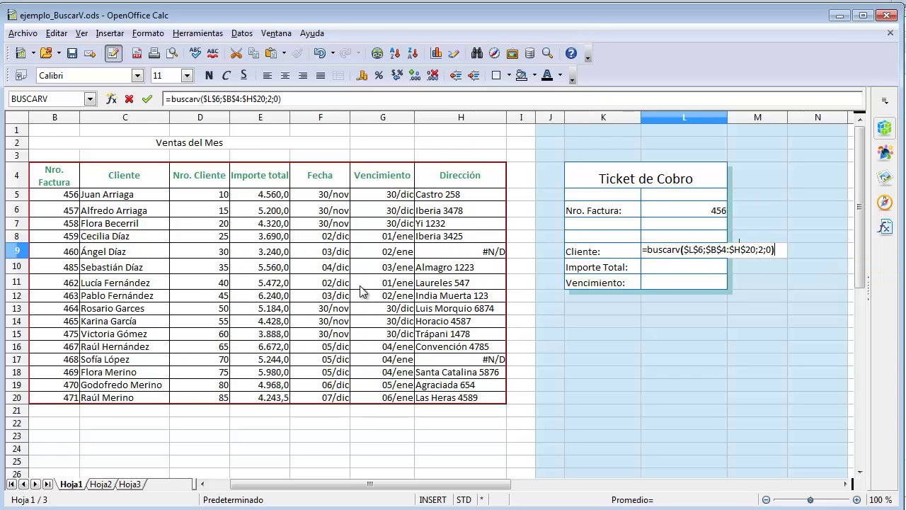
key(Return)
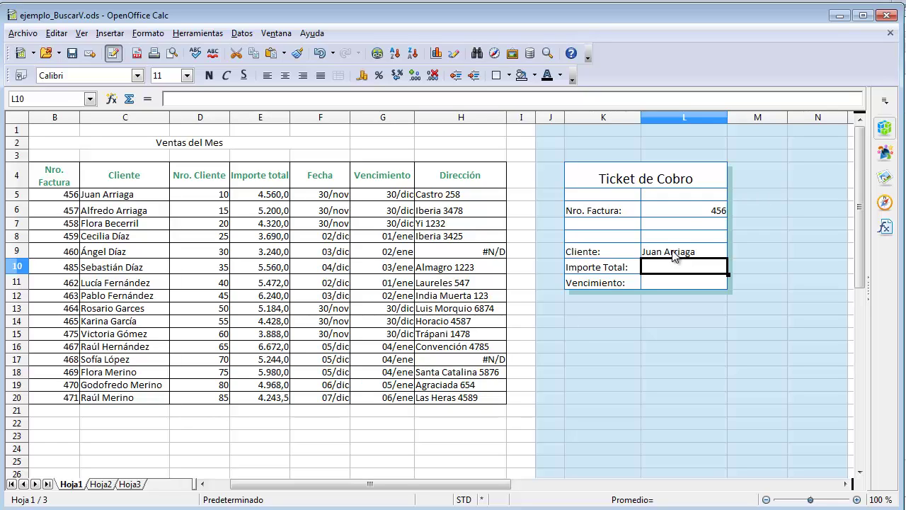
Test the Cliente lookup with 444 as the Nro. Factura in L6 and clear that cell's contents
click(680, 212)
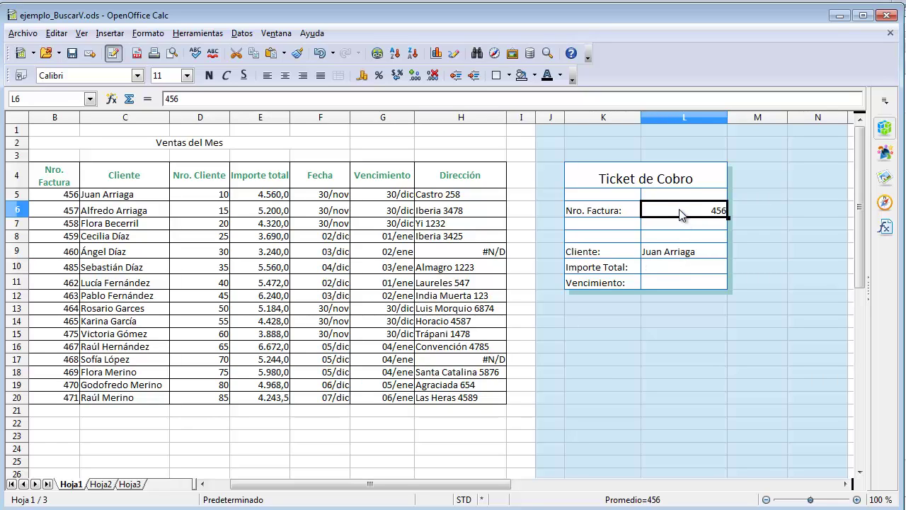
text(444)
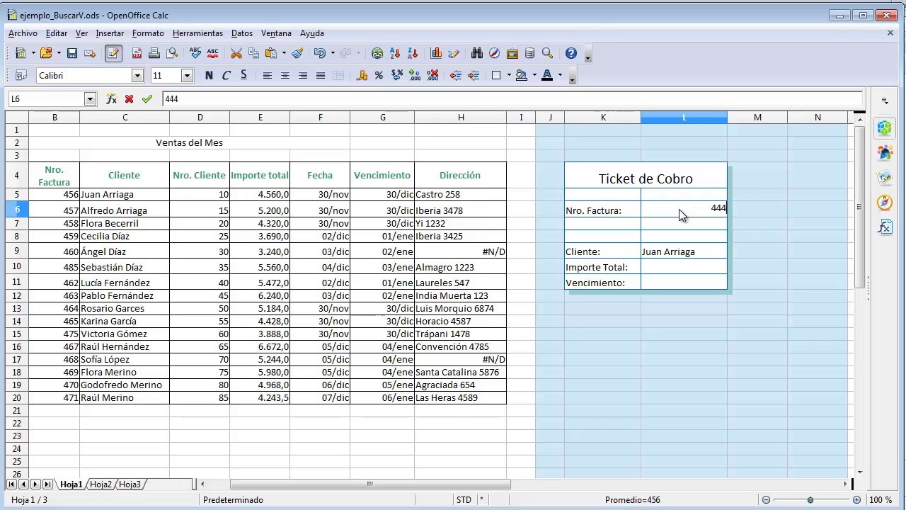
key(Return)
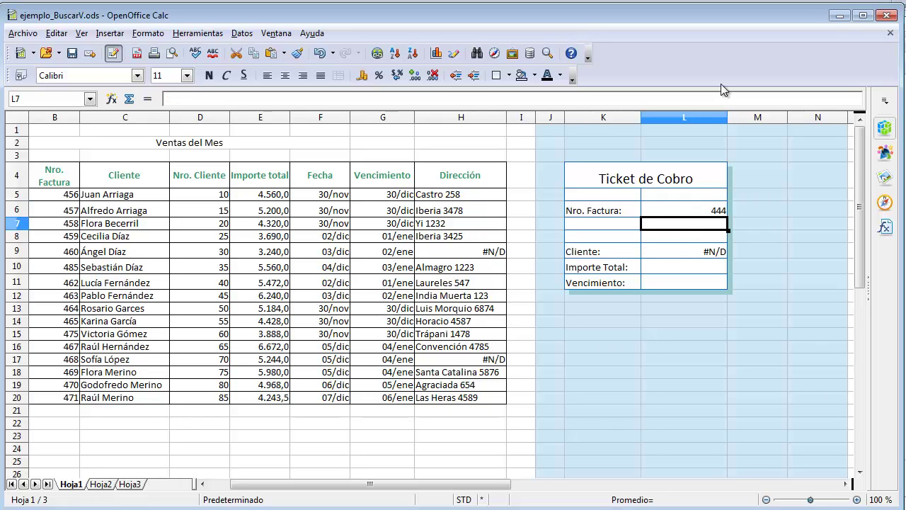
key(Up)
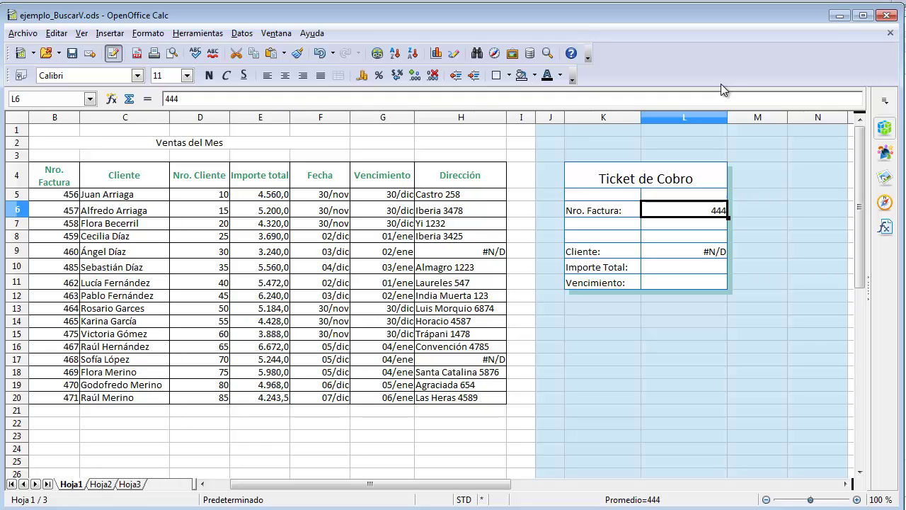
key(Delete)
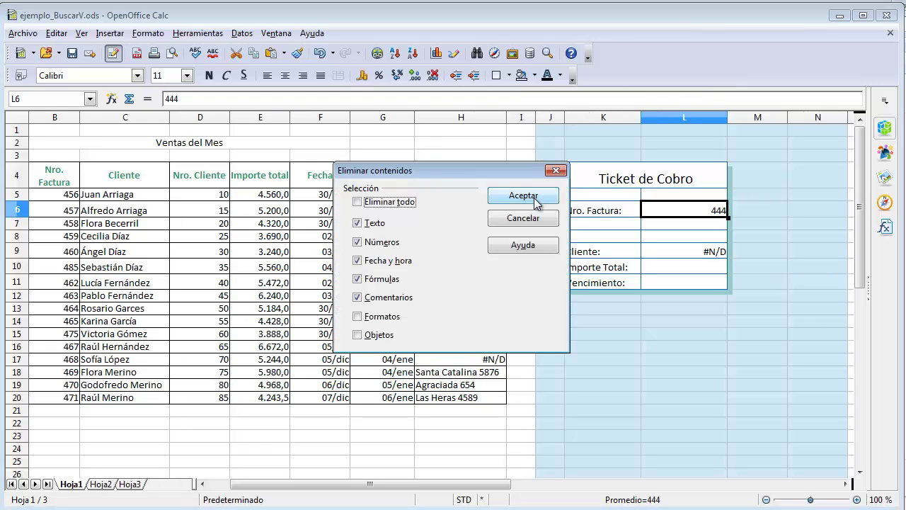
click(524, 195)
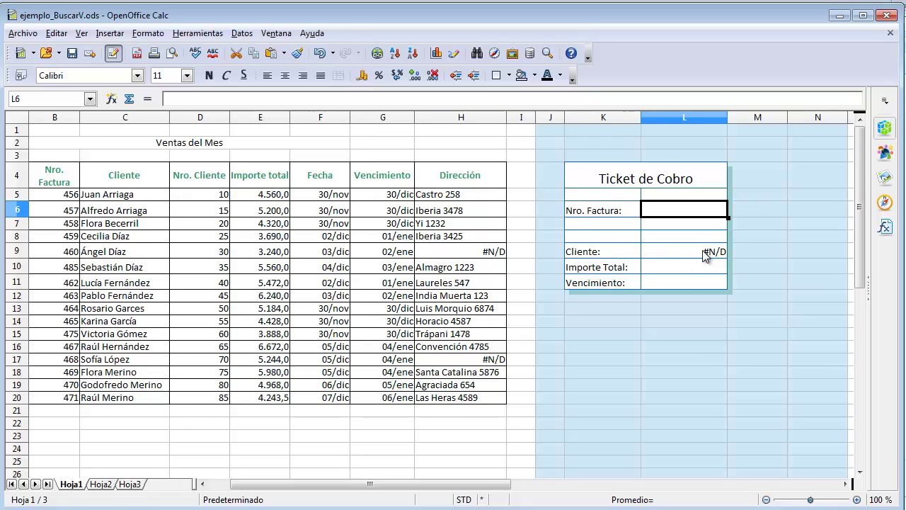
Fill the BUSCARV formula from L9 down to the Importe Total and Vencimiento cells, L10 and L11
click(693, 273)
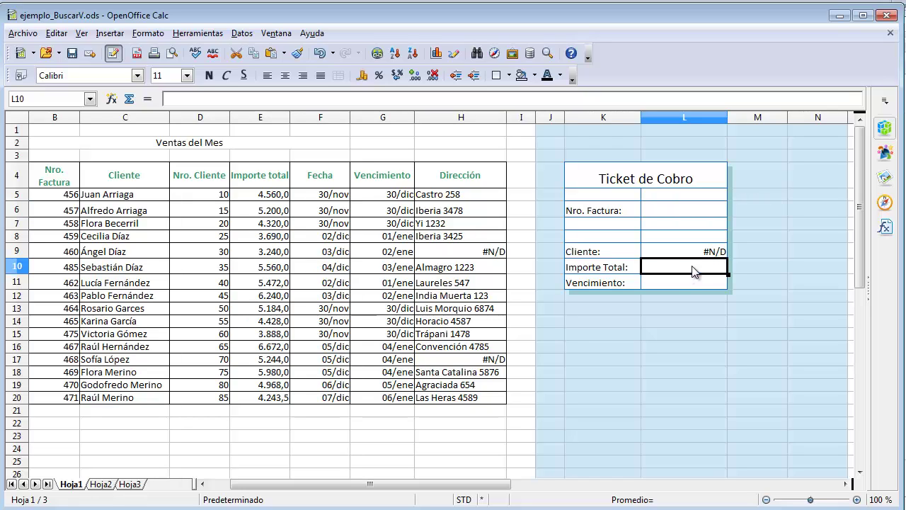
click(698, 253)
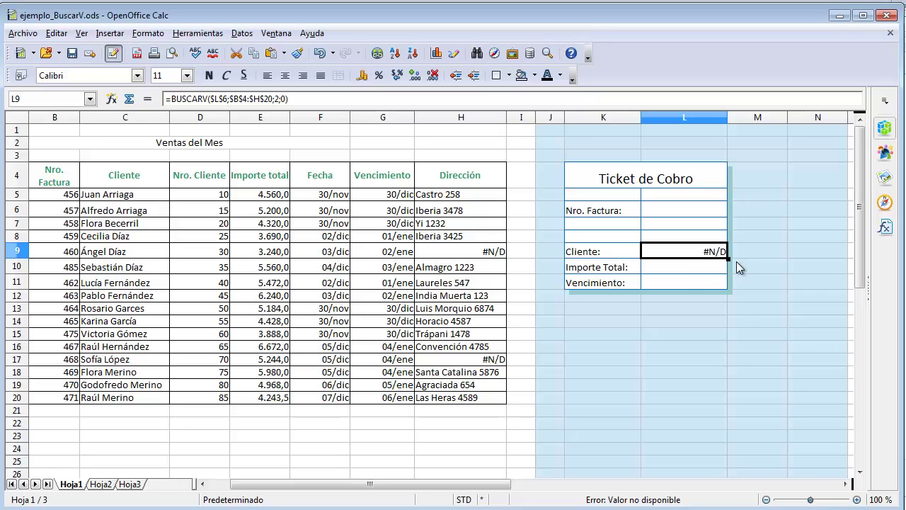
drag(728, 260, 723, 283)
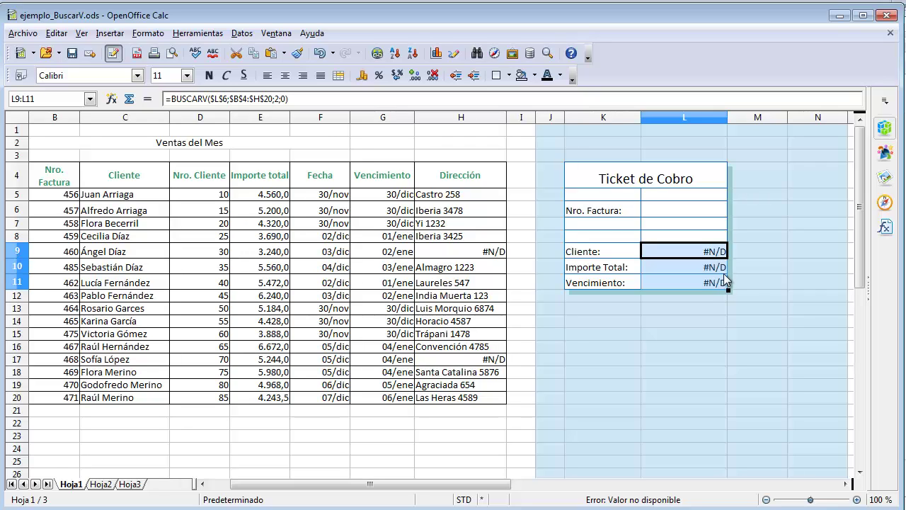
click(722, 271)
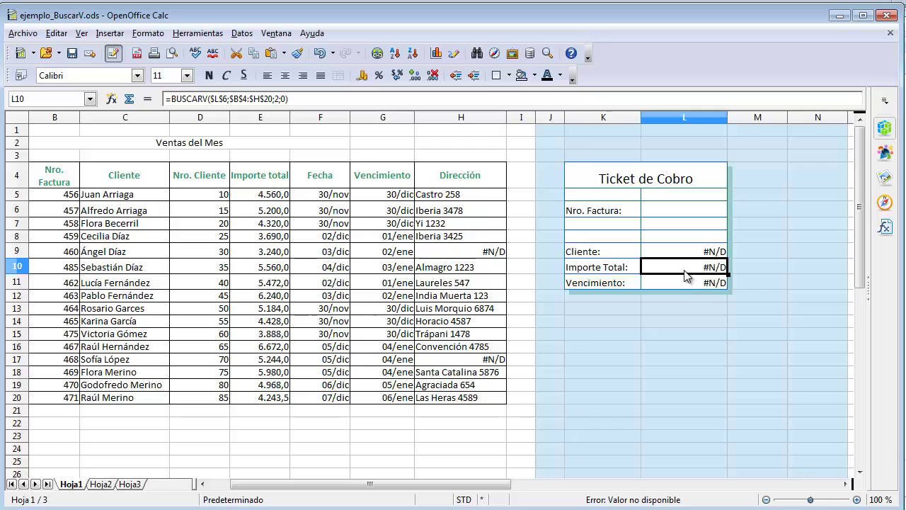
Set the ticket's Nro. Factura in L6 to 456 and check the formula in L9
click(671, 209)
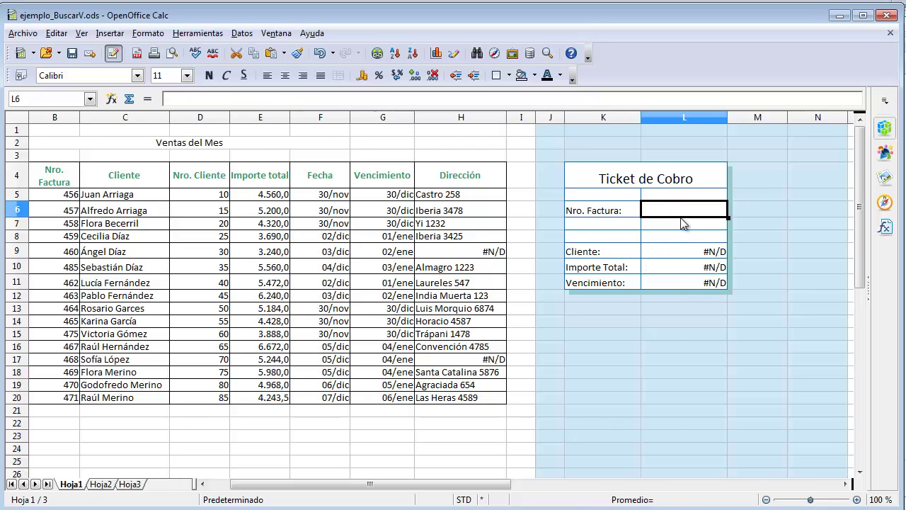
text(456)
key(Return)
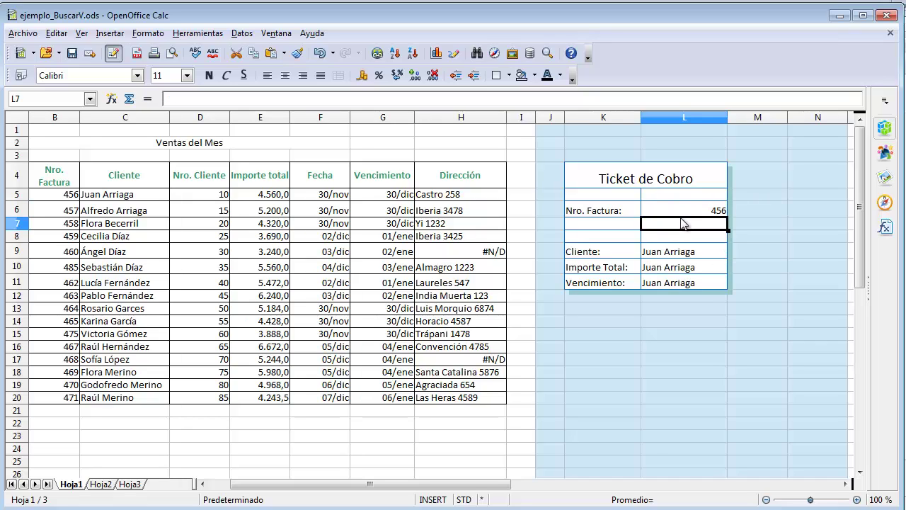
click(670, 252)
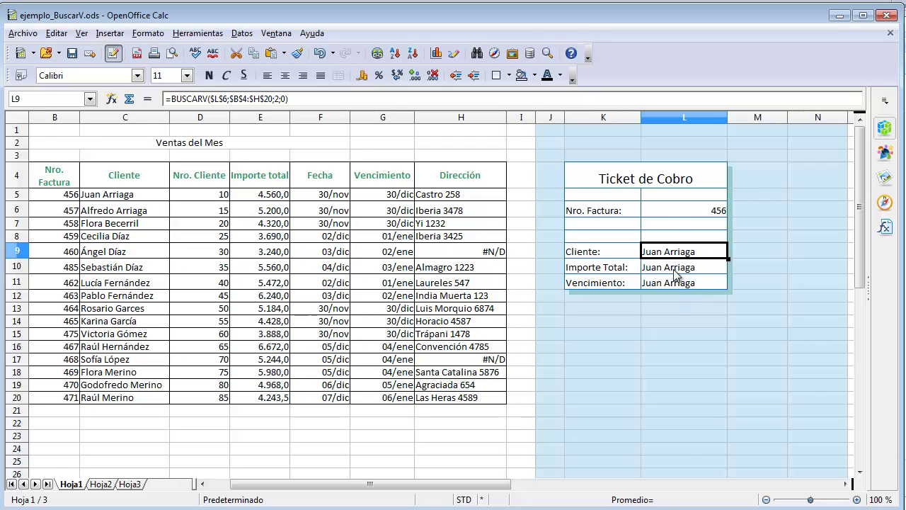
Change the column index of the BUSCARV formula in the Importe Total cell, L10, to 4
click(674, 270)
double_click(676, 274)
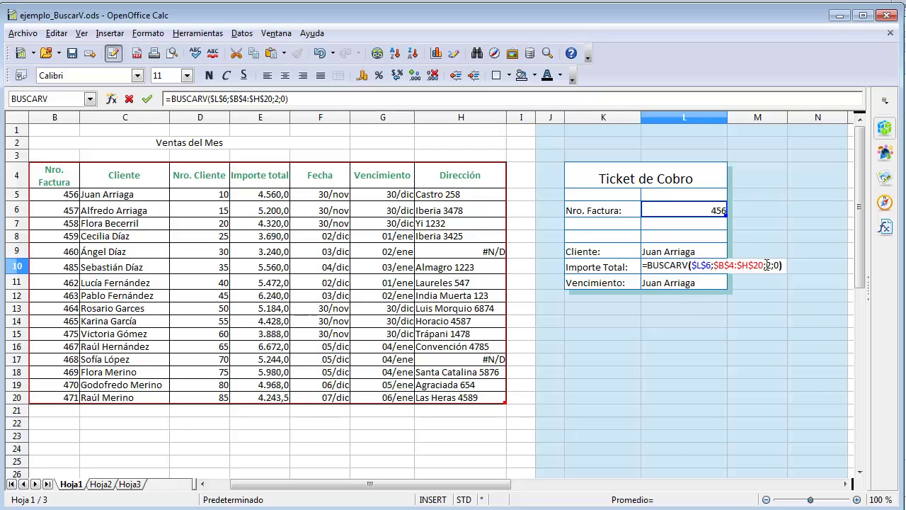
click(772, 267)
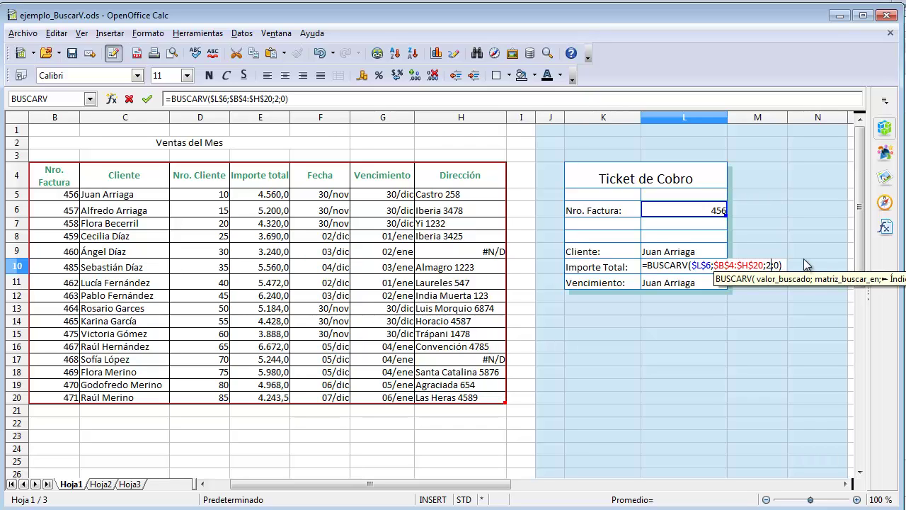
key(BackSpace)
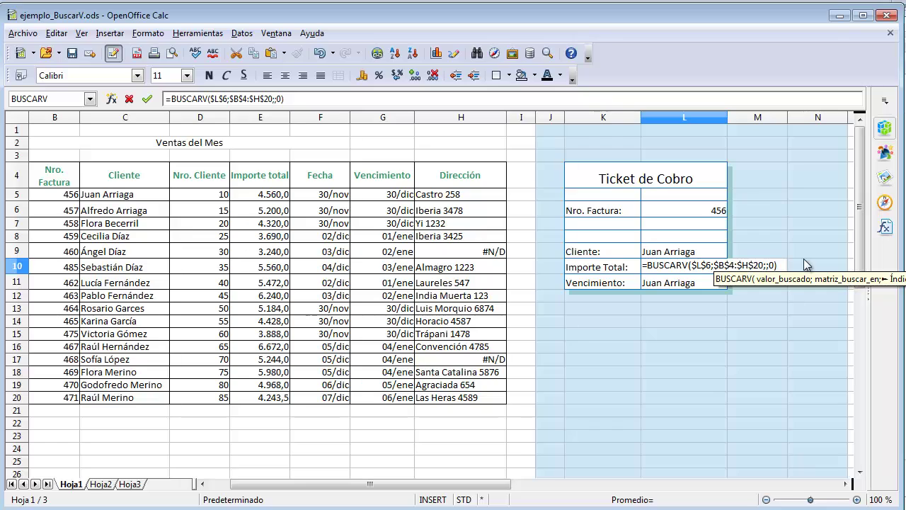
text(4)
key(Return)
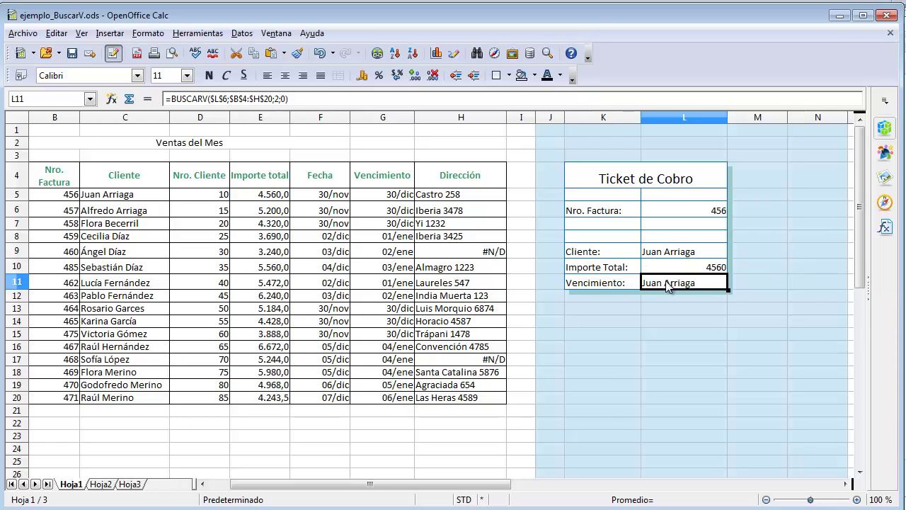
Change the column index of the BUSCARV formula in the Vencimiento cell, L11, to 6
double_click(693, 283)
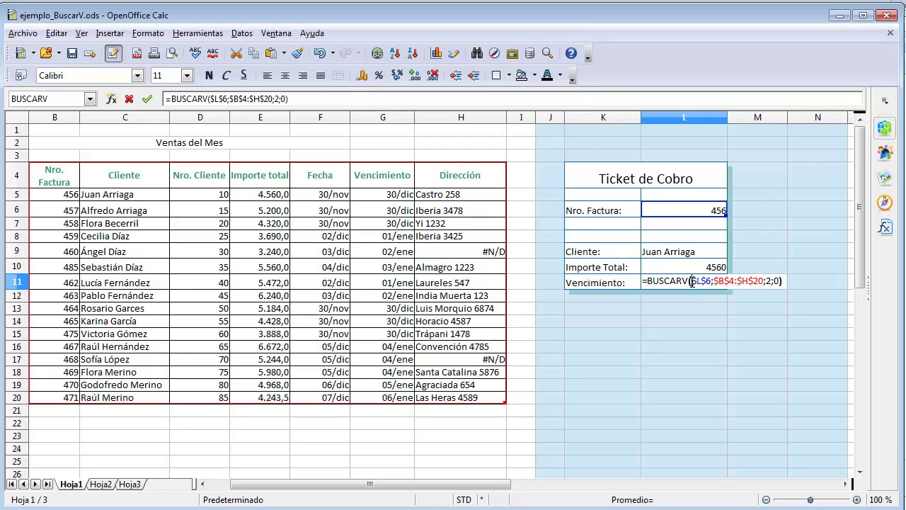
click(773, 280)
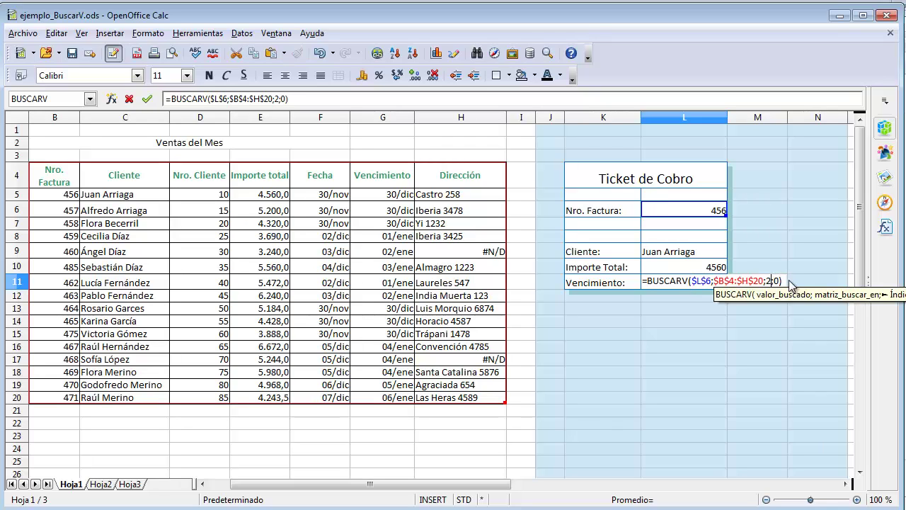
key(BackSpace)
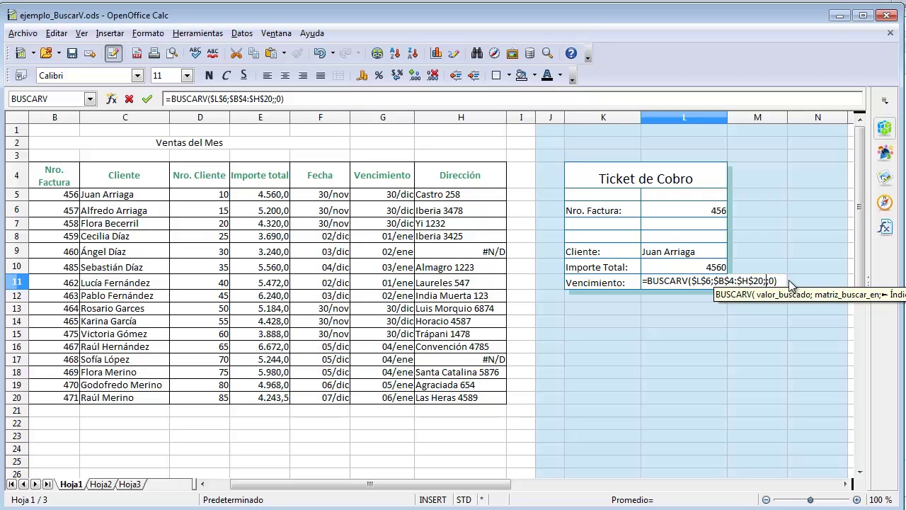
text(6)
key(Return)
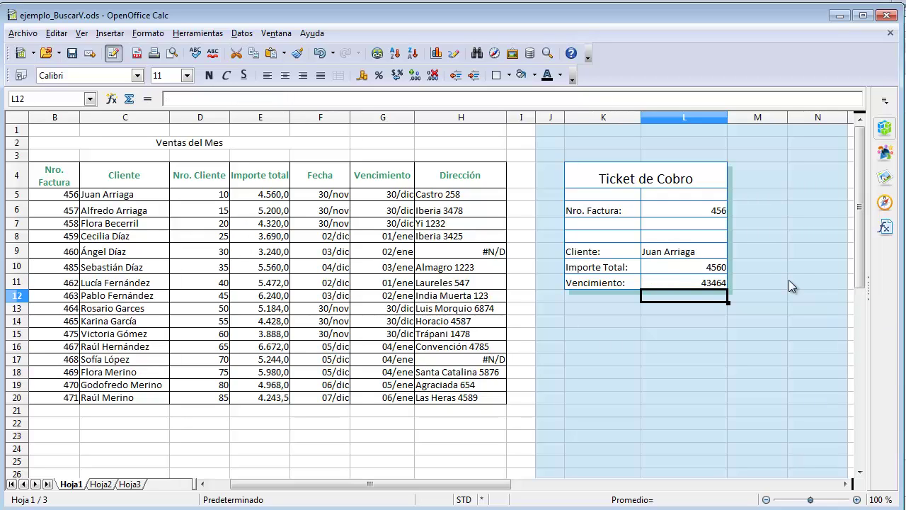
Format the Vencimiento cell L11 as Fecha with the 31/12/1999 format
click(684, 283)
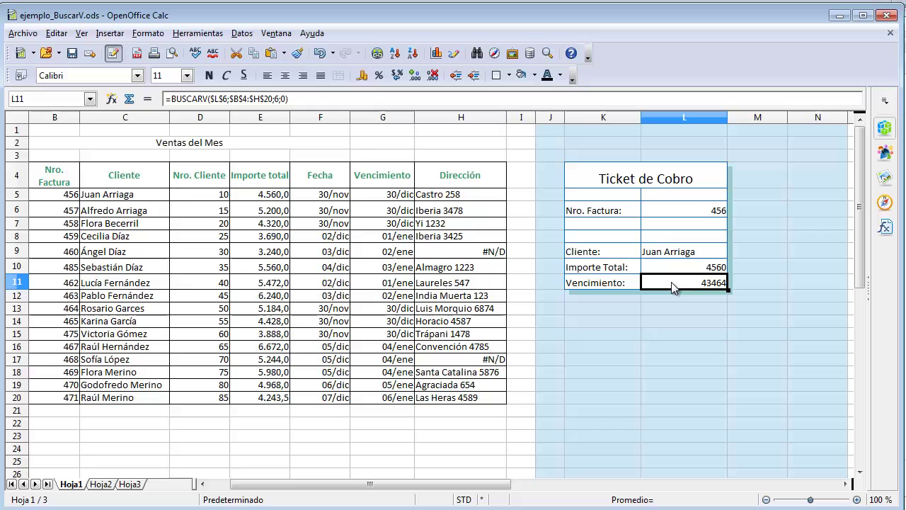
click(150, 31)
mouse_move(171, 83)
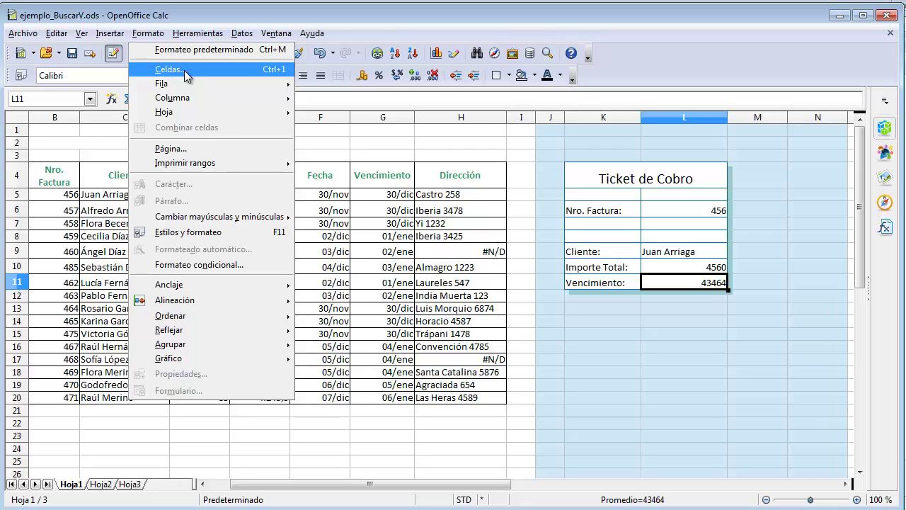
click(186, 72)
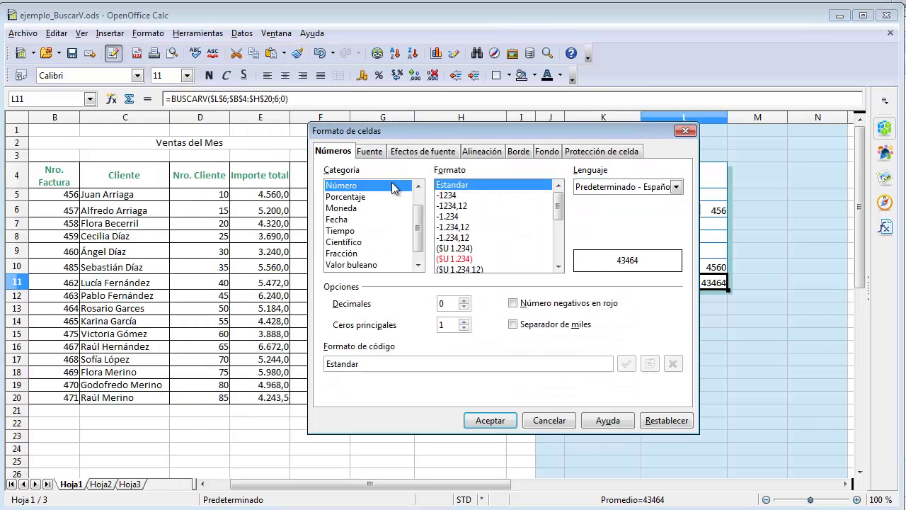
click(345, 224)
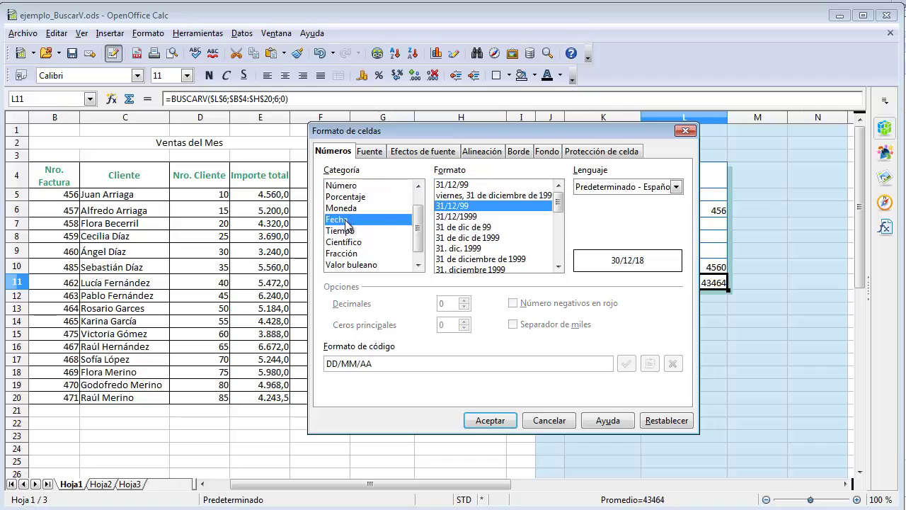
click(473, 216)
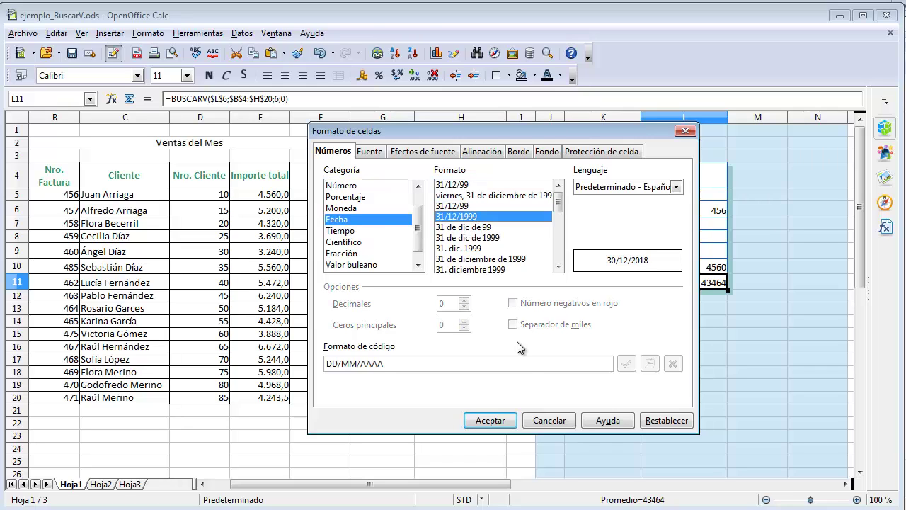
click(491, 420)
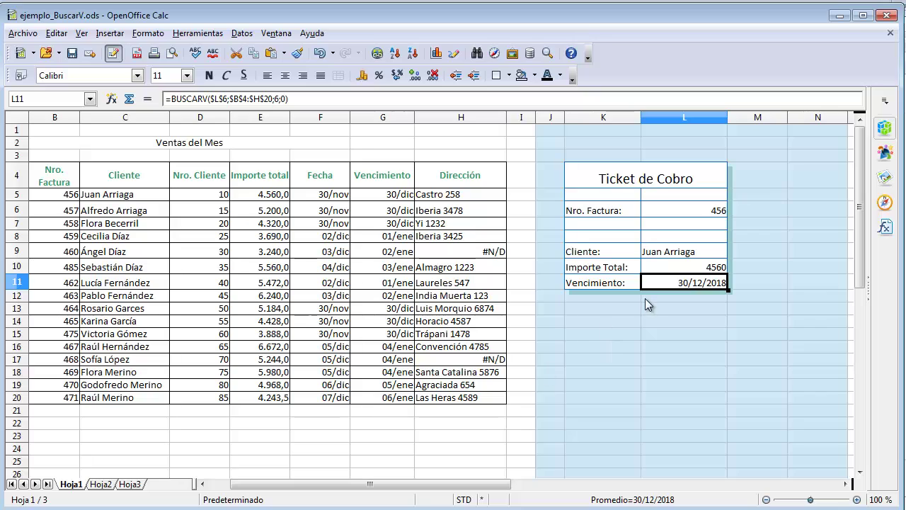
Change the ticket label in K10 to "Importe Total sin IVA:"
click(638, 237)
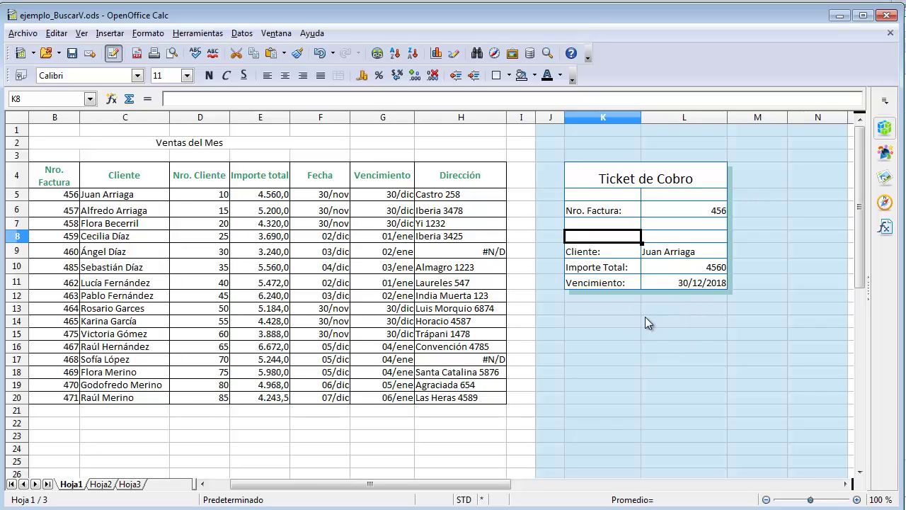
click(629, 267)
double_click(627, 266)
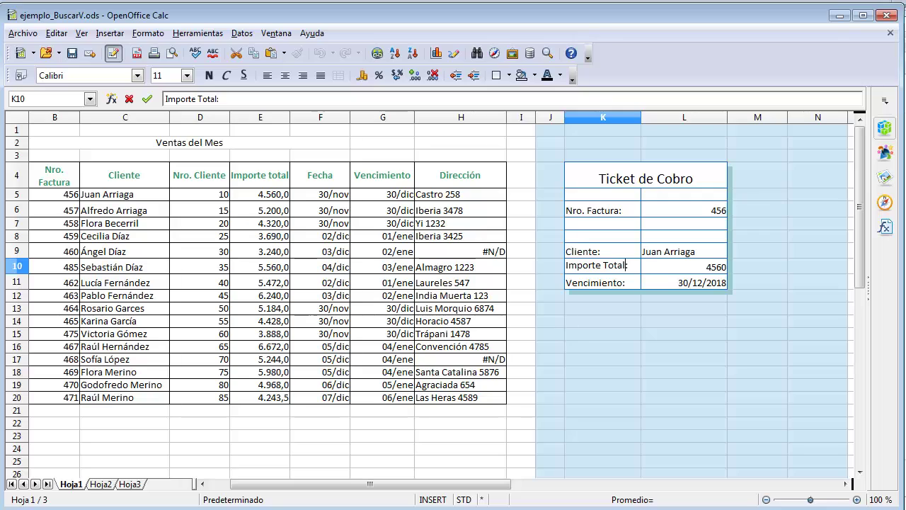
text(sin IVA)
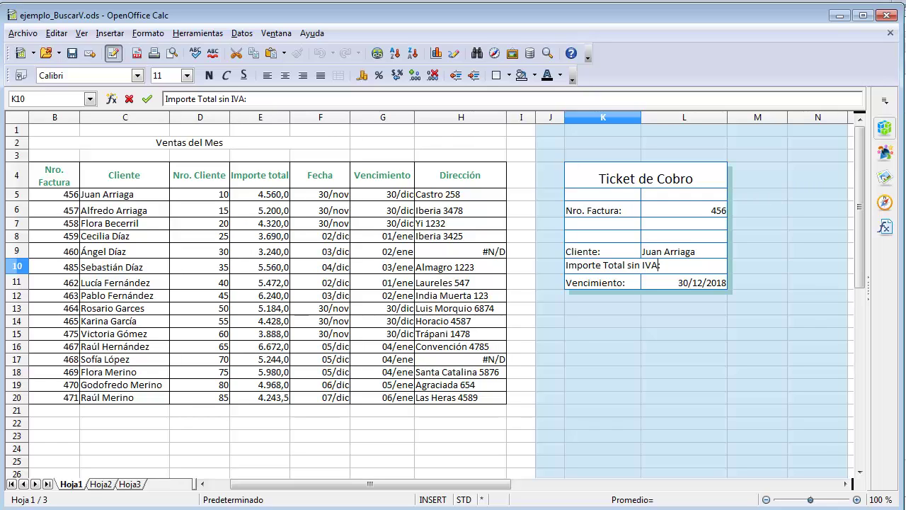
key(Return)
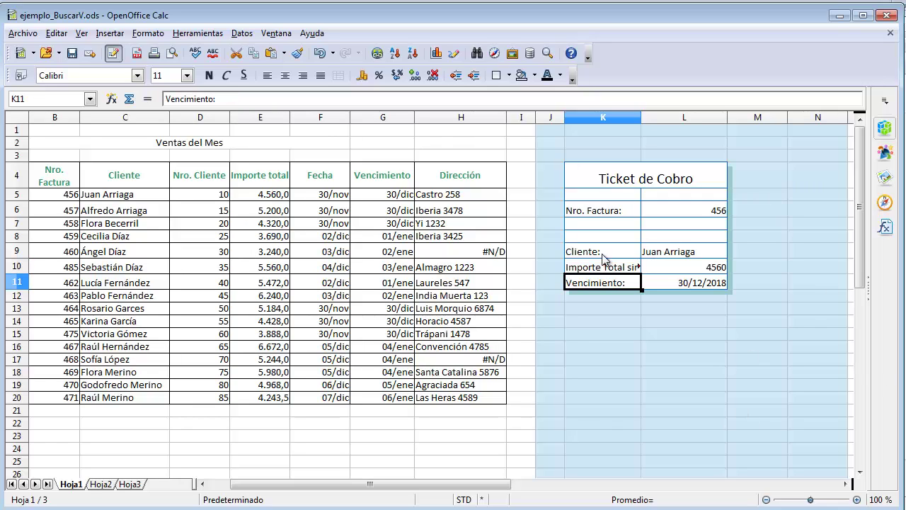
Turn on automatic text wrapping for the label in K10 and make row 10 tall enough for two lines
click(602, 267)
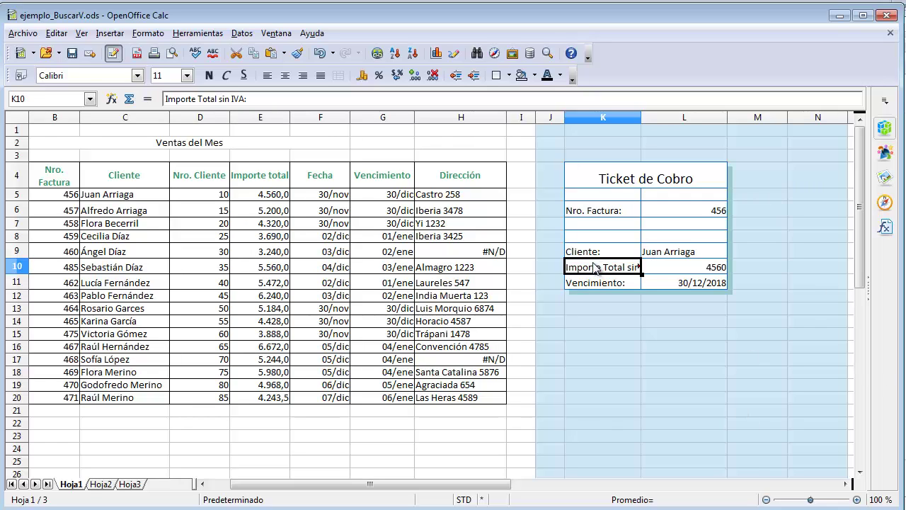
click(148, 33)
click(167, 69)
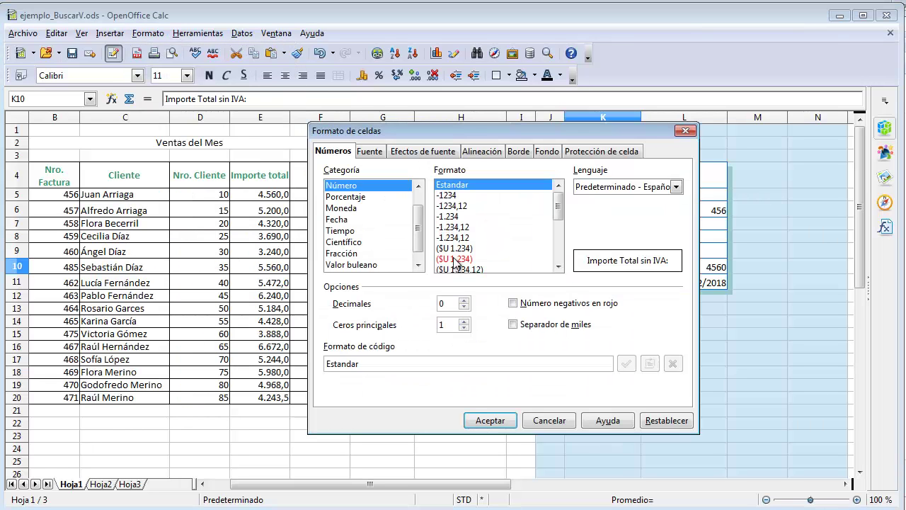
click(489, 151)
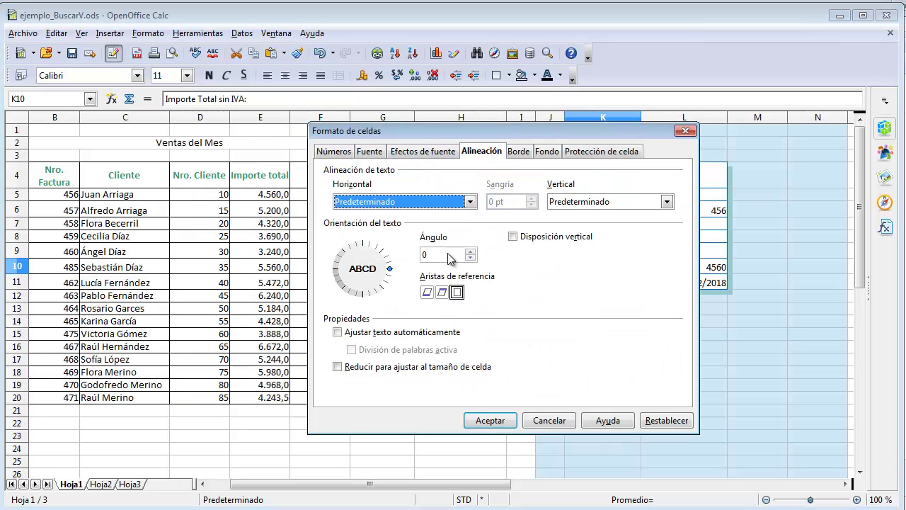
click(377, 332)
click(491, 421)
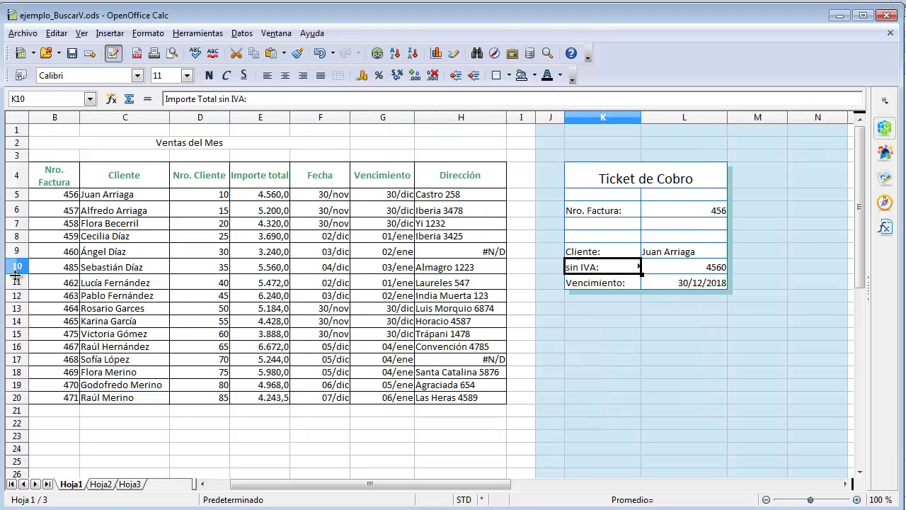
drag(16, 274, 16, 284)
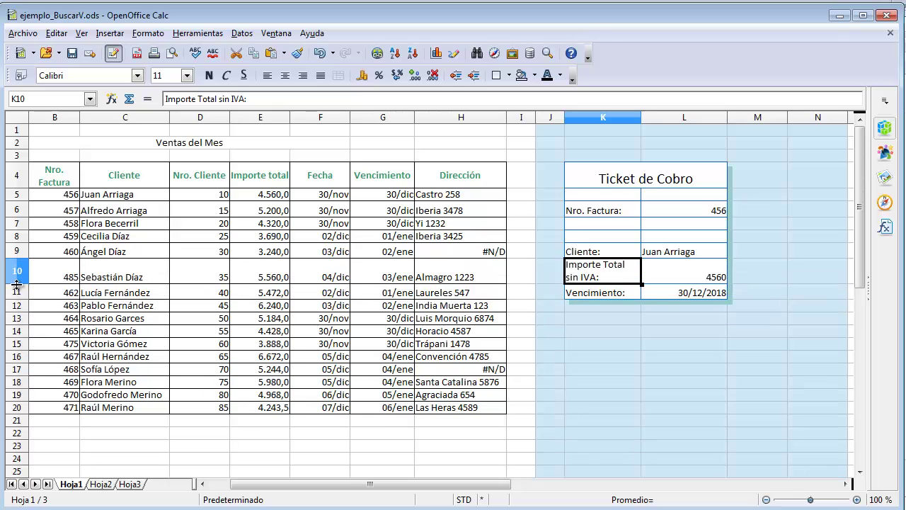
Divide the BUSCARV result in L10 by 1,22 to remove the IVA from the total
click(683, 276)
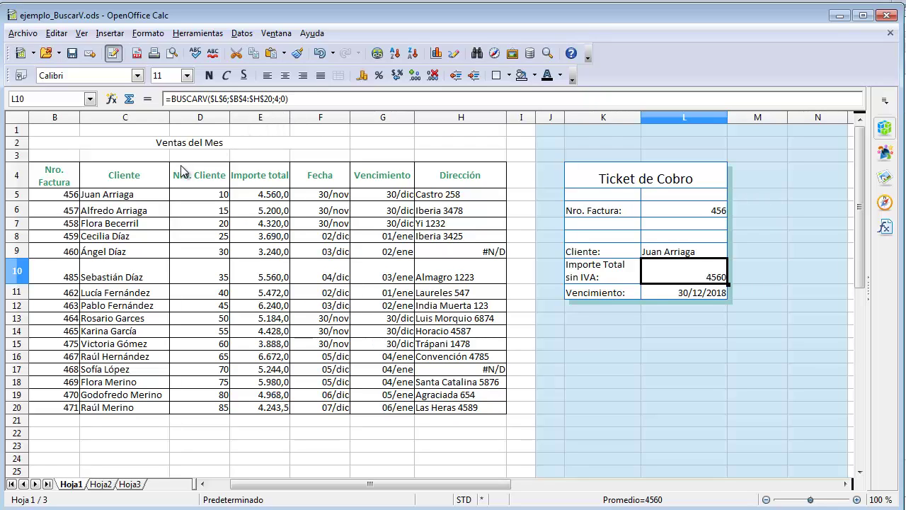
click(300, 97)
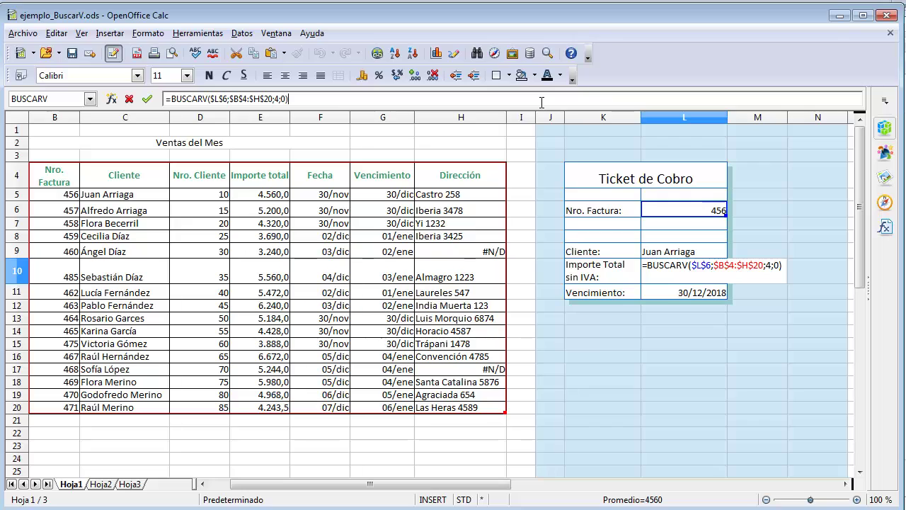
text(/1,22)
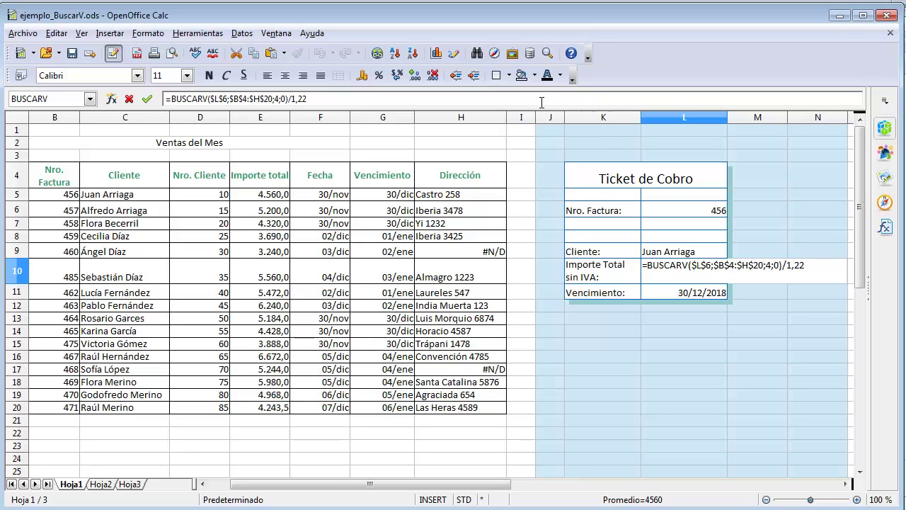
key(Return)
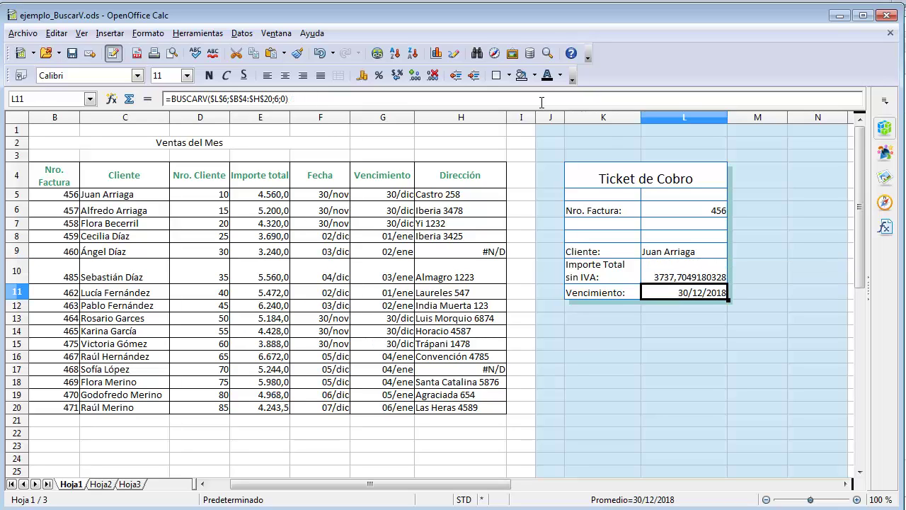
Reduce the amount in L10 to two decimal places
click(703, 279)
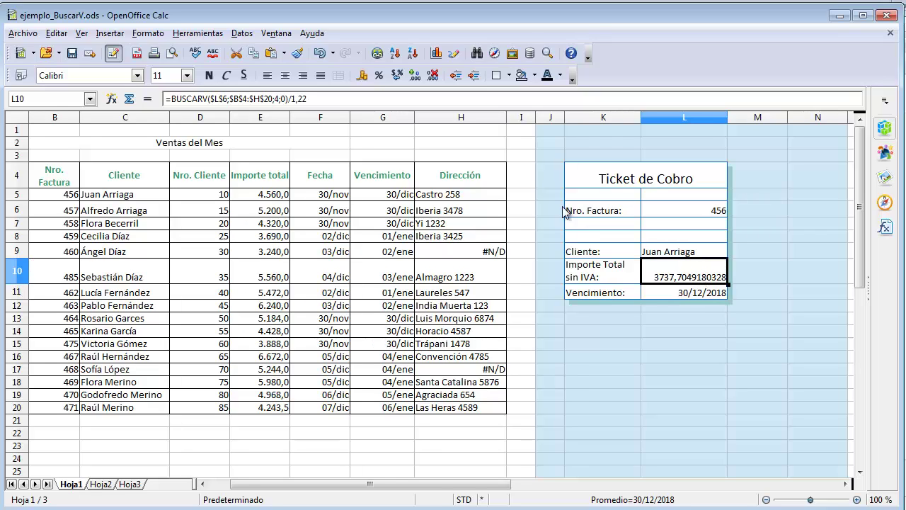
click(432, 77)
click(432, 77)
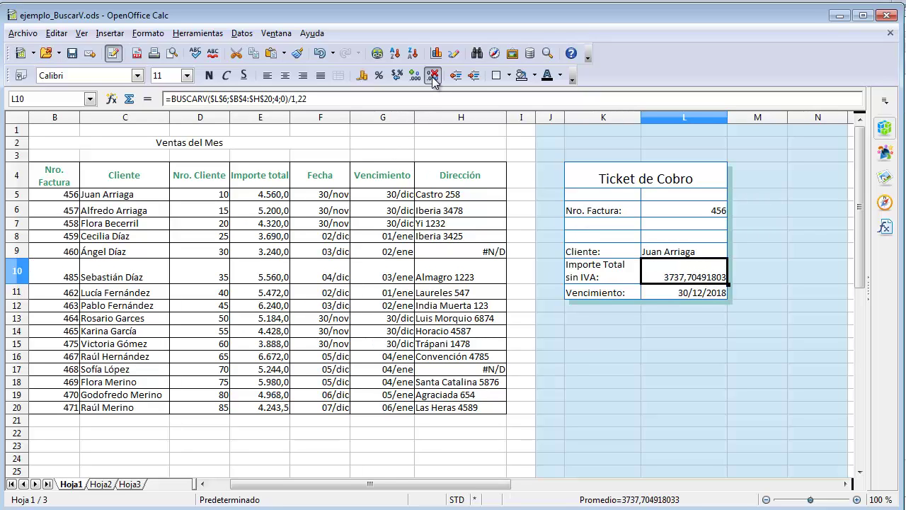
click(432, 77)
click(432, 77)
click(432, 77)
click(432, 77)
click(432, 77)
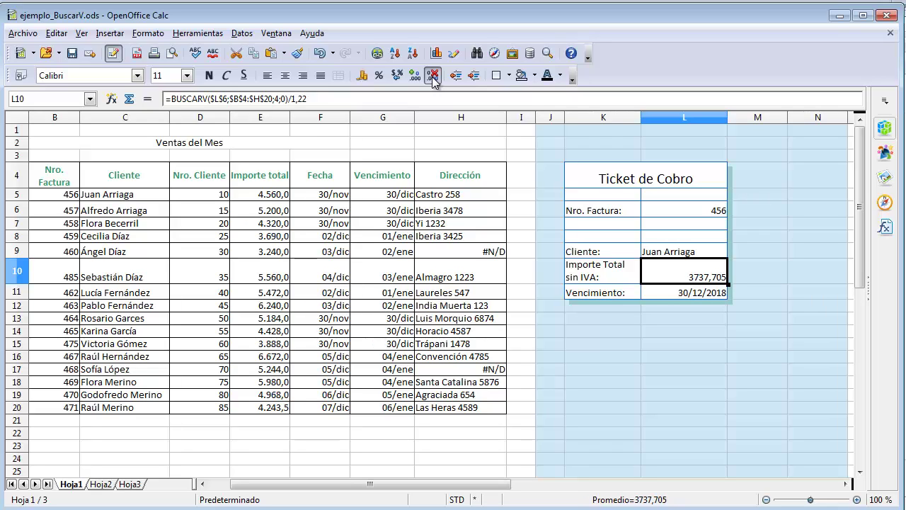
click(431, 76)
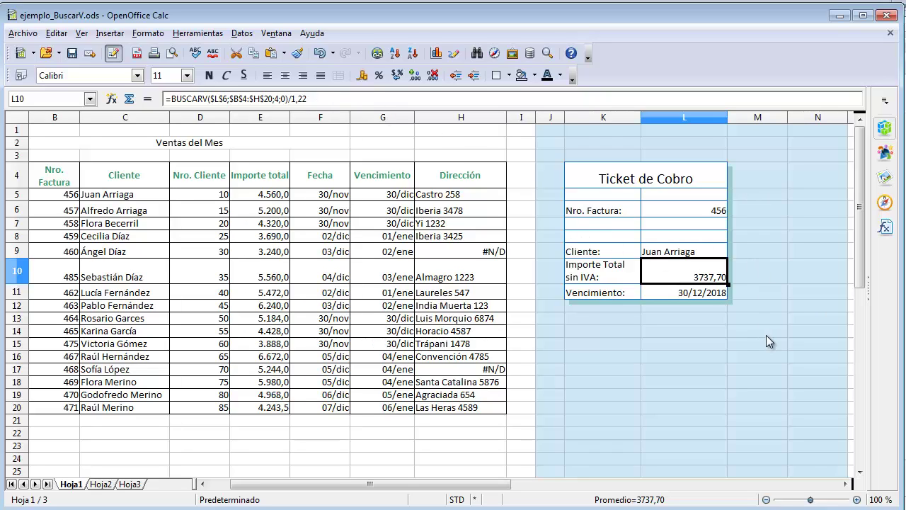
Review the BUSCARV formulas in the ticket's Cliente, Importe Total sin IVA and Vencimiento cells, L9 to L11
double_click(708, 251)
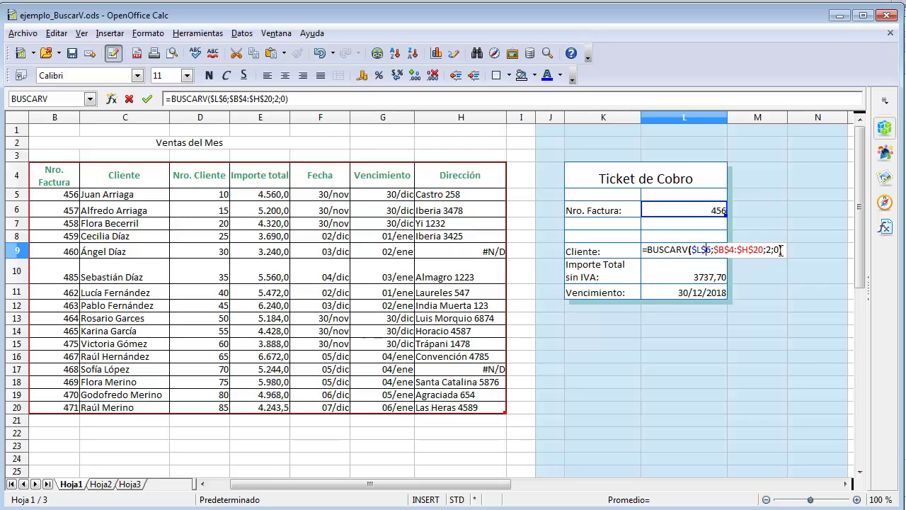
key(Return)
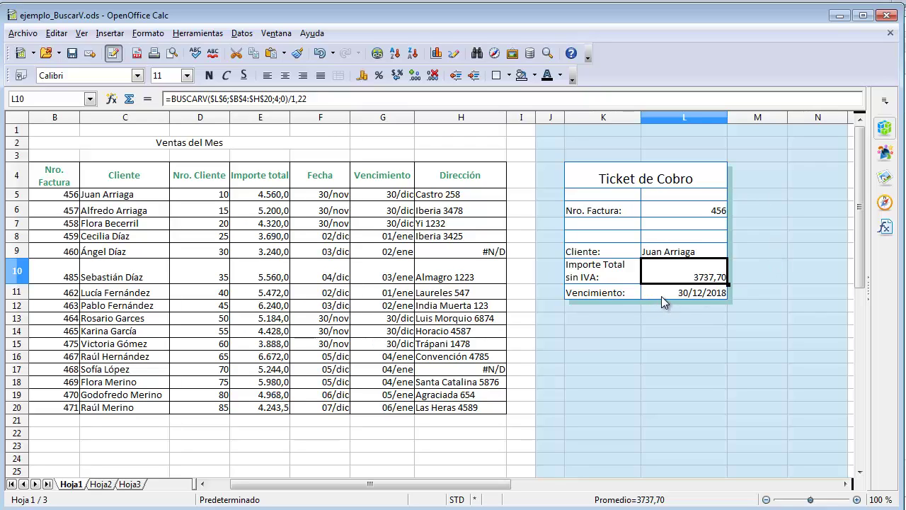
click(672, 253)
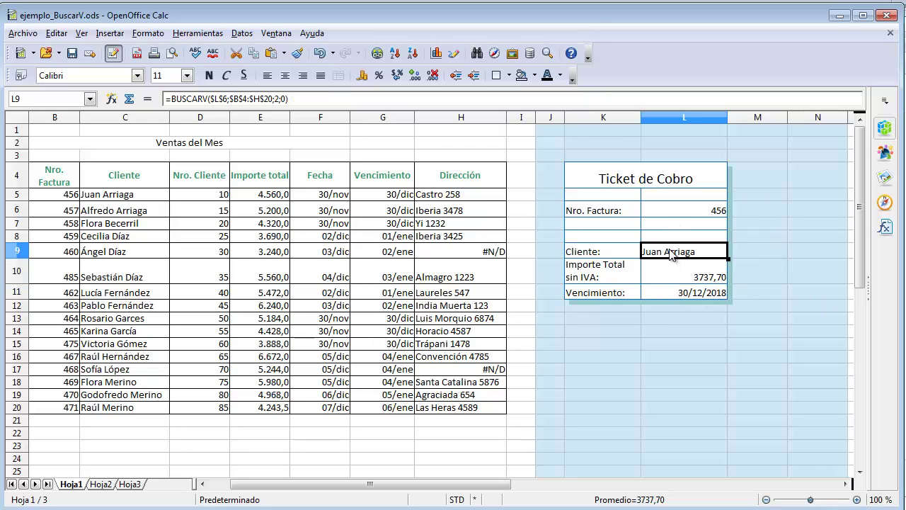
click(670, 274)
click(668, 291)
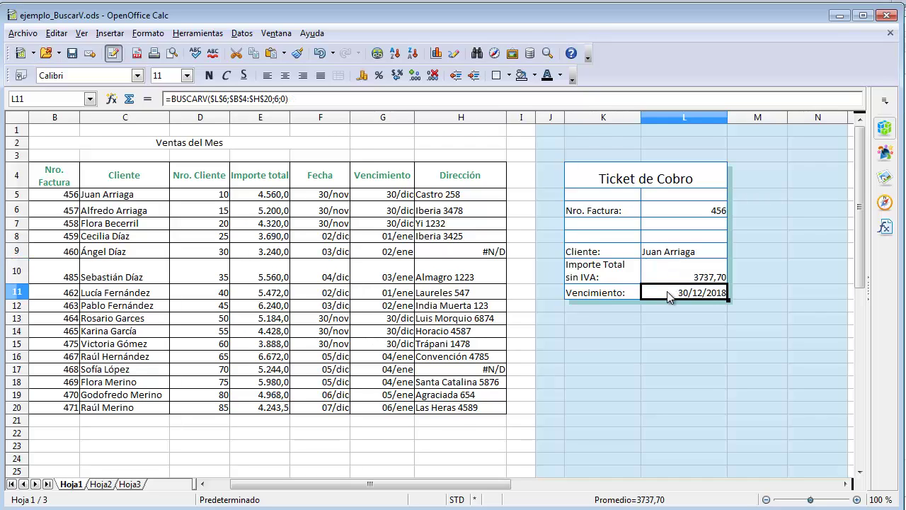
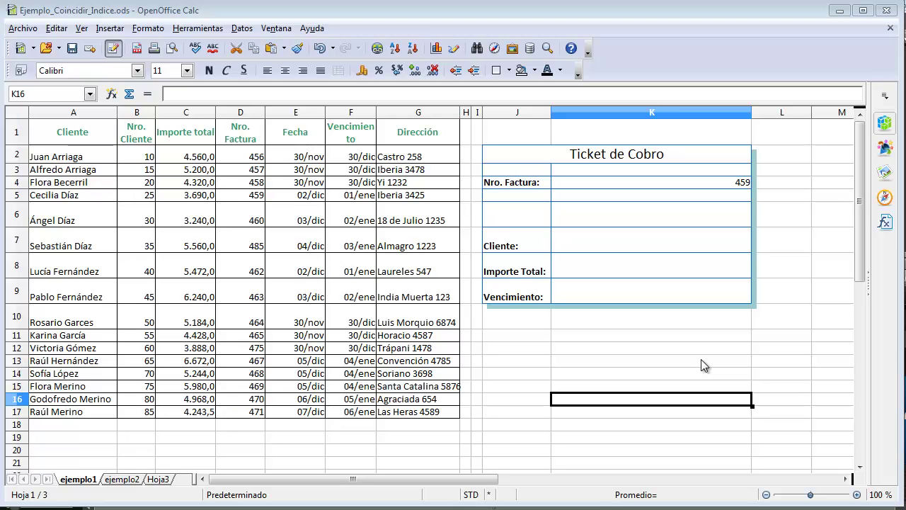
In K15, enter an INDICE formula returning the value at row 4, column 6 of the range A1:G17
click(574, 387)
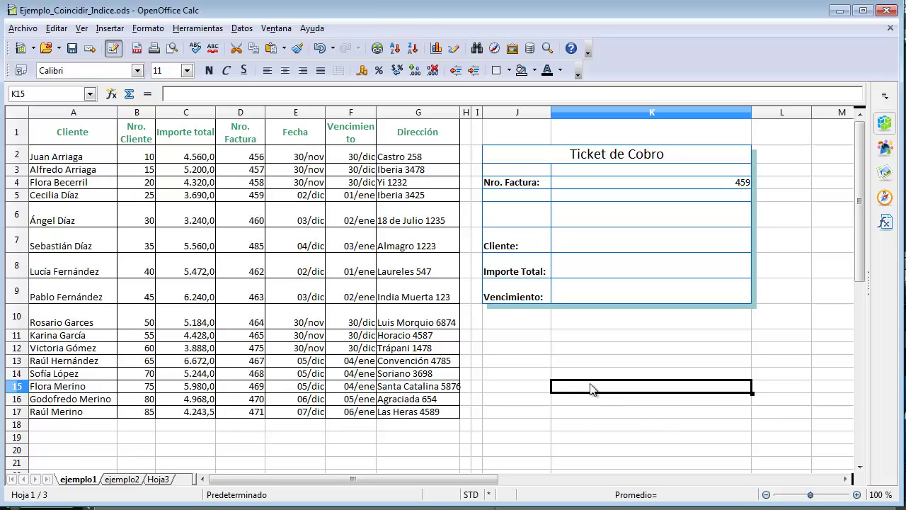
text(=)
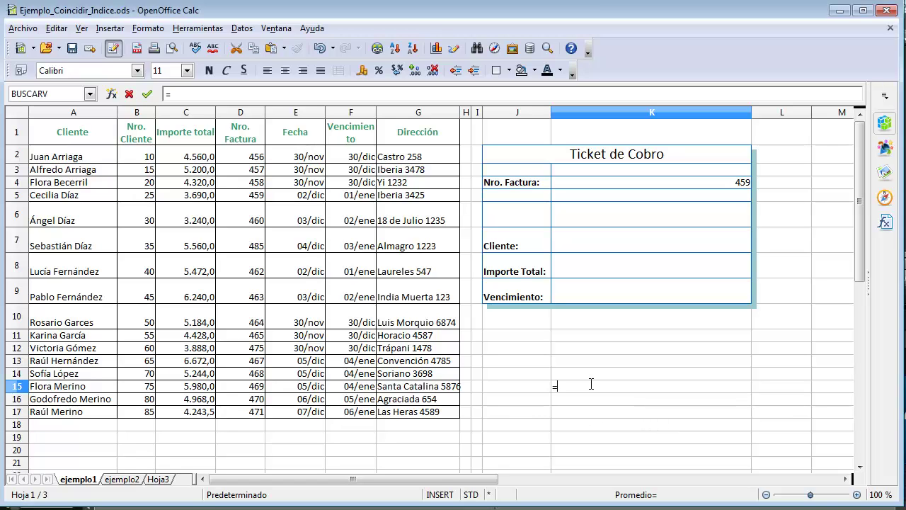
text(indice()
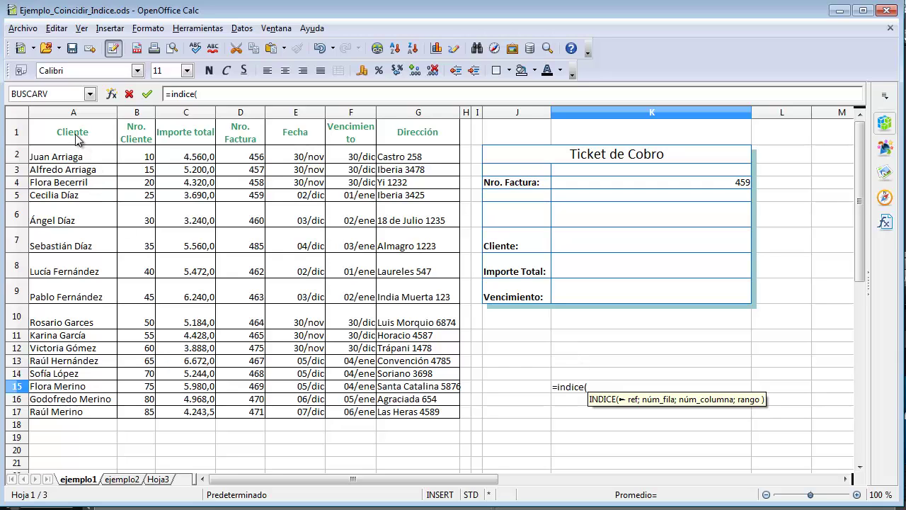
mouse_move(70, 137)
mouse_down()
mouse_move(331, 140)
mouse_move(416, 260)
mouse_move(418, 414)
mouse_up()
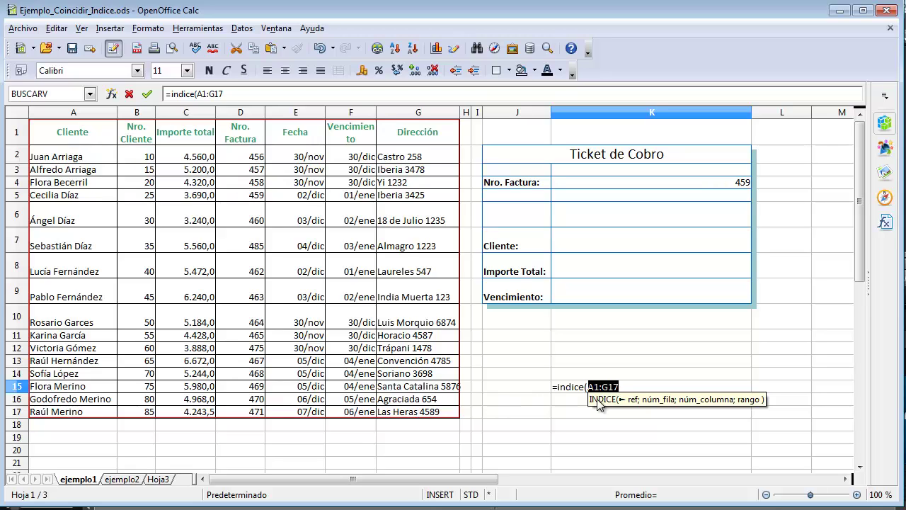
text(;)
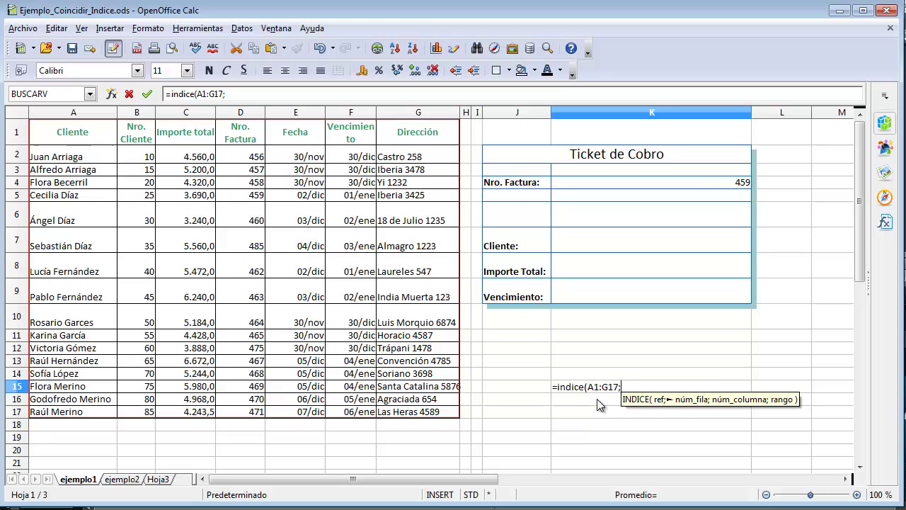
text(4)
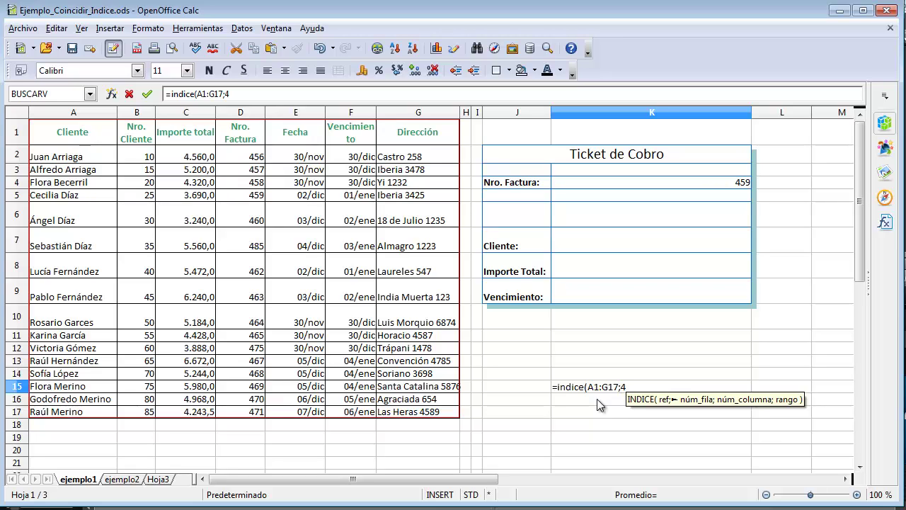
text(;)
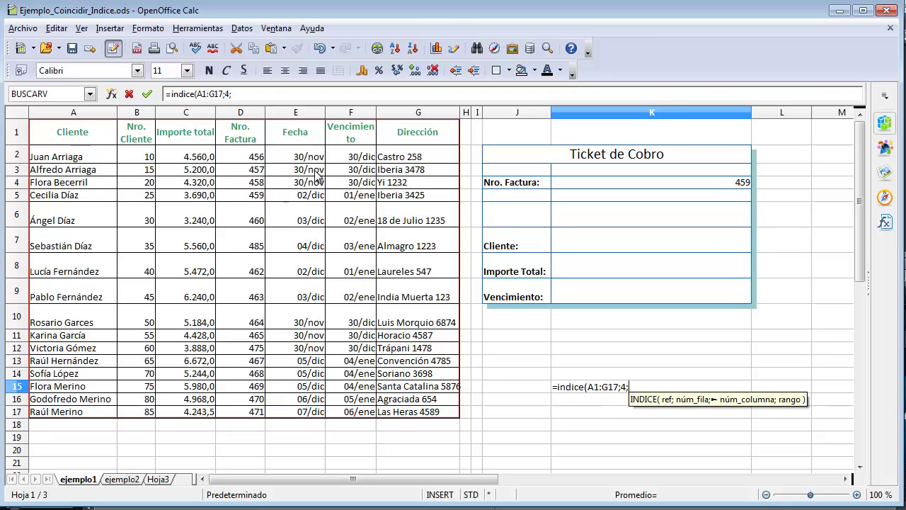
text(6)
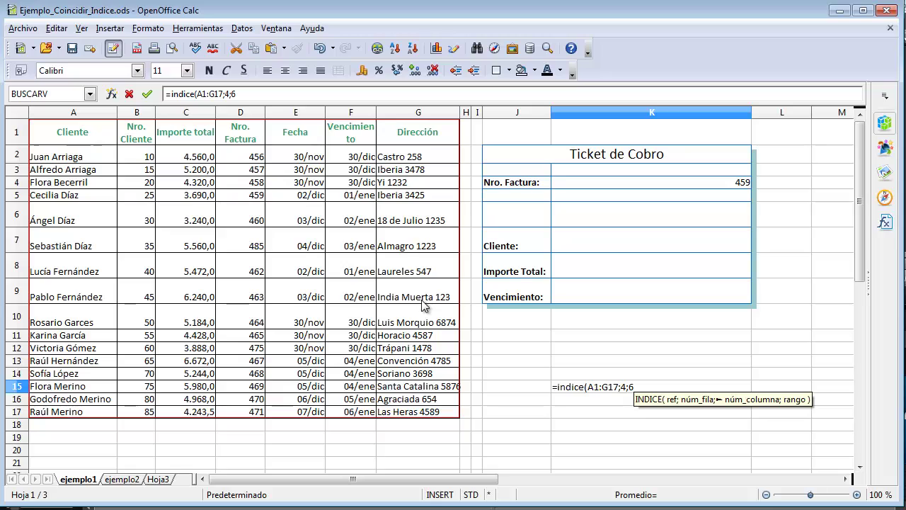
text())
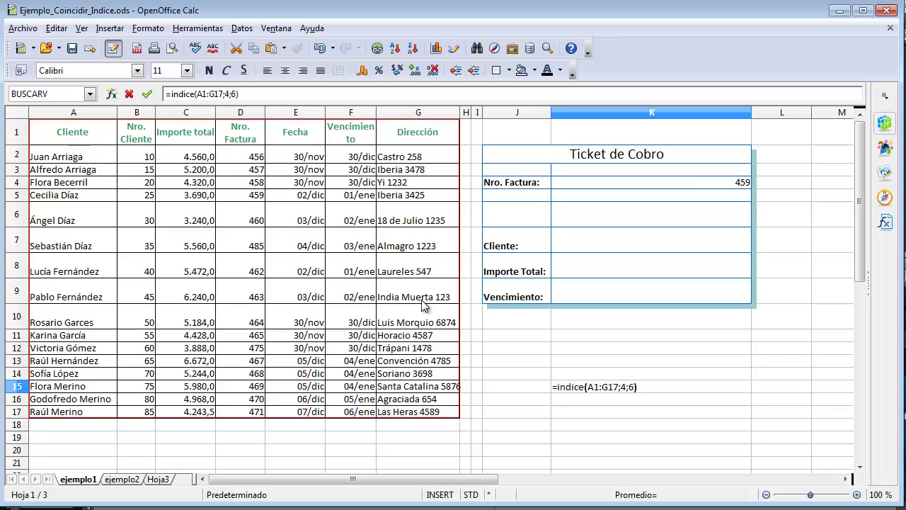
key(Return)
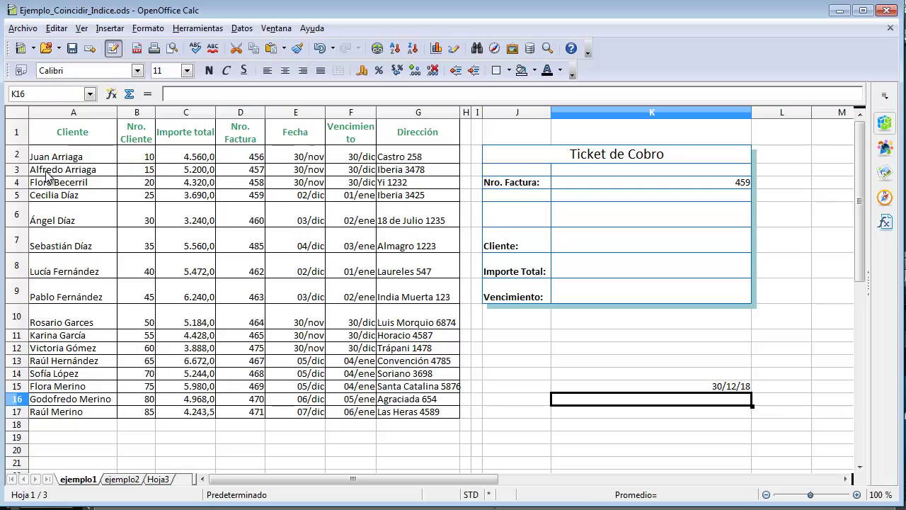
Compare the INDICE formula in K15 with row 4 of the table and its Vencimiento cell, F4
click(17, 183)
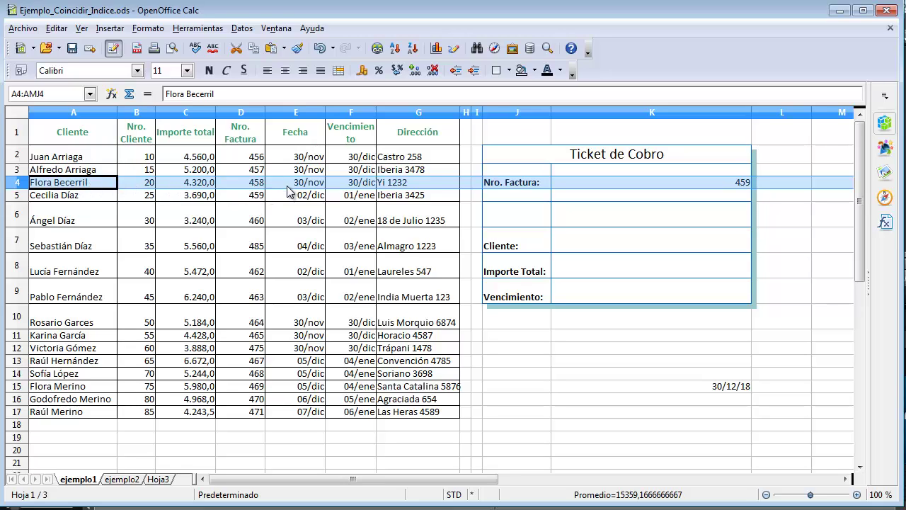
click(363, 190)
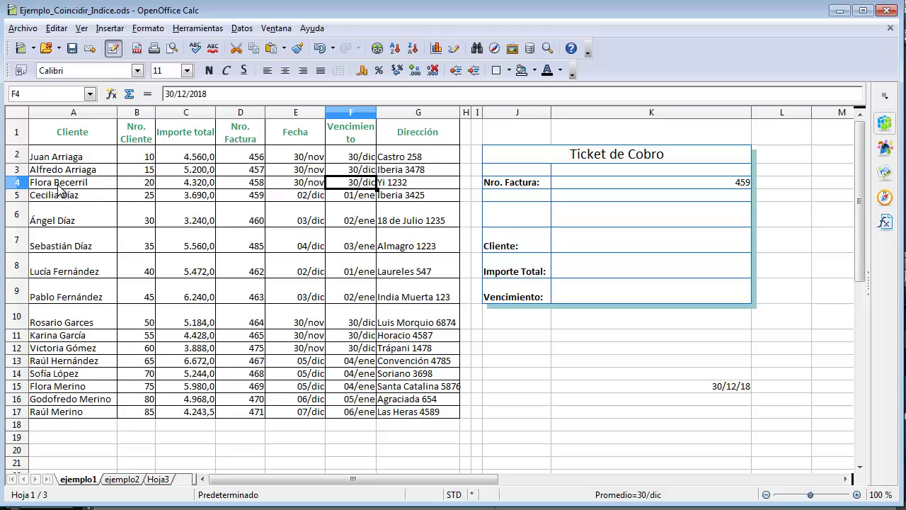
click(356, 197)
click(357, 183)
click(664, 391)
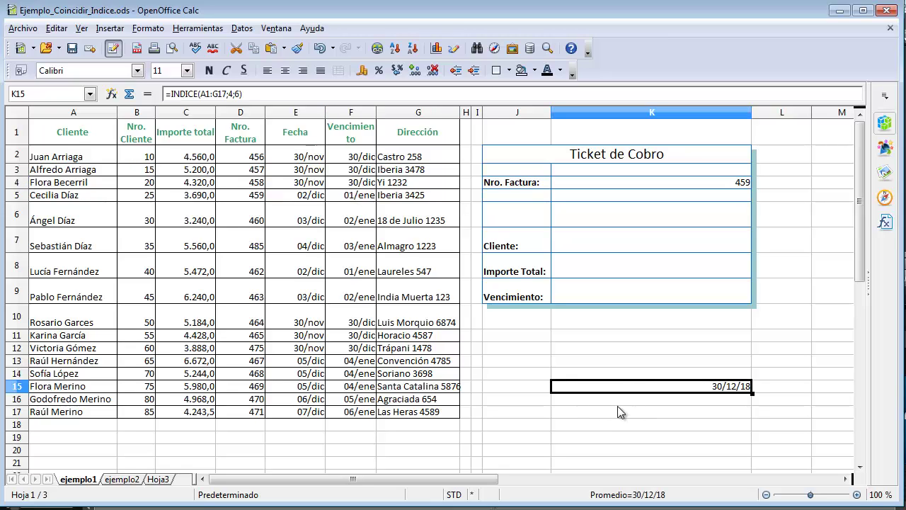
In K17, use COINCIDIR with match type 0 to locate K4's invoice number in D2:D17, and review the formula and its search range
click(602, 412)
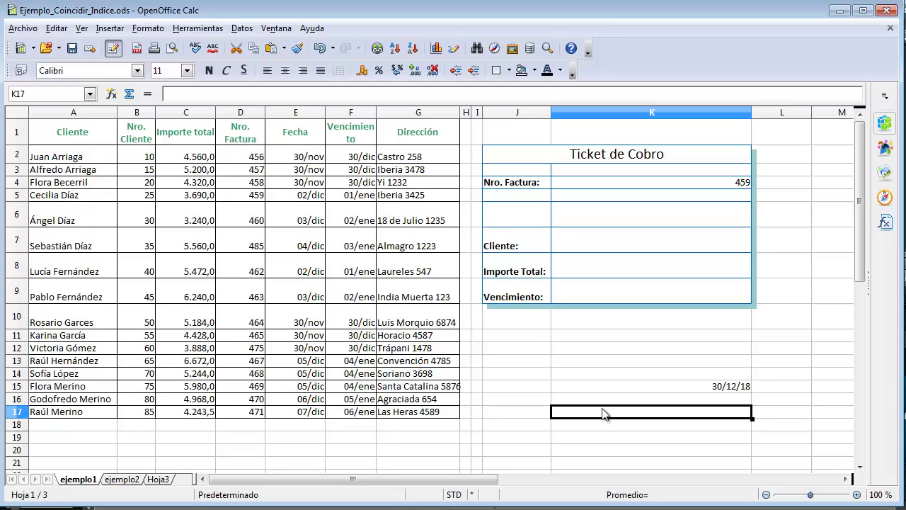
text(=)
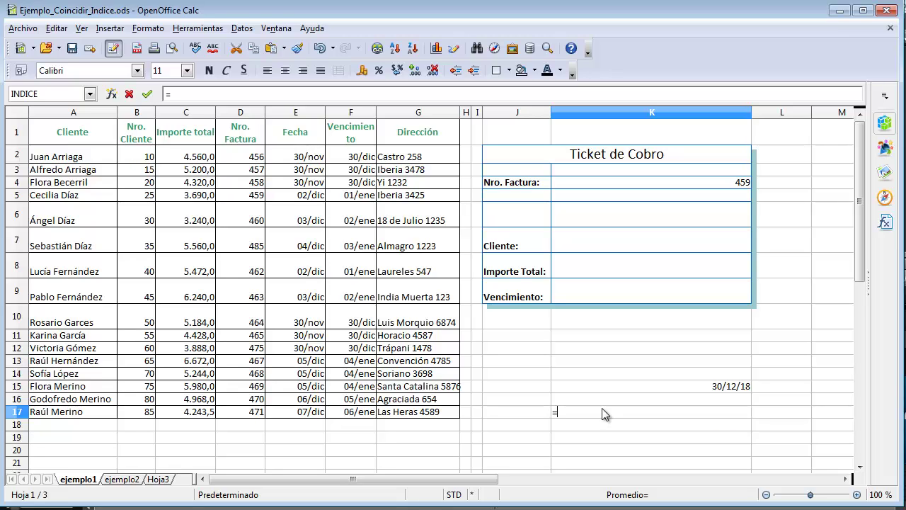
text(coincidir)
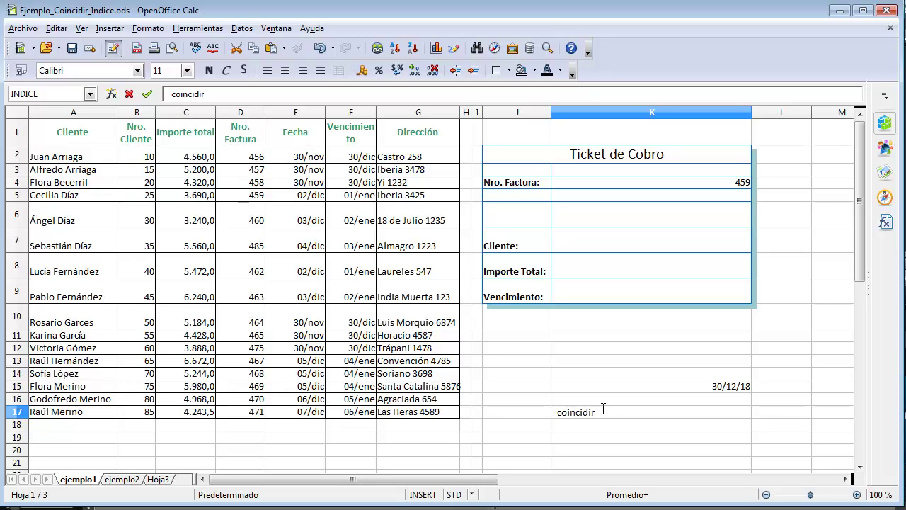
text(()
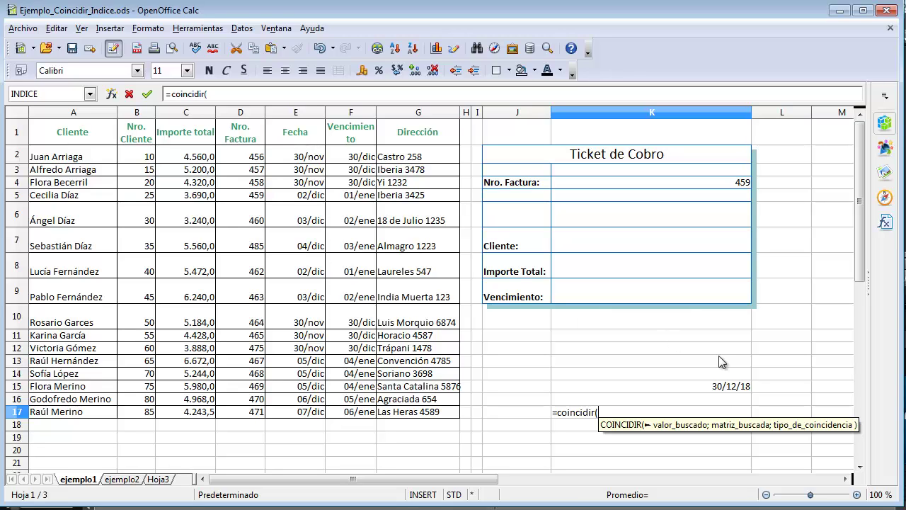
click(708, 182)
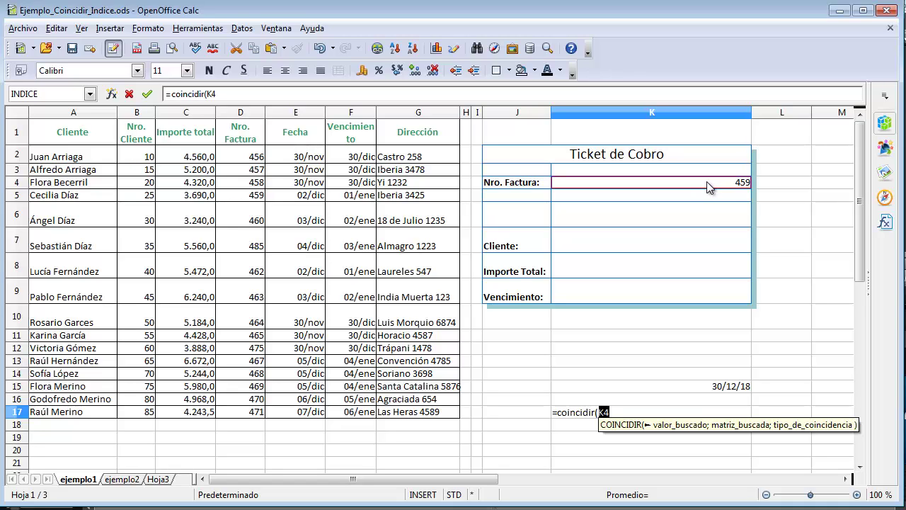
click(632, 413)
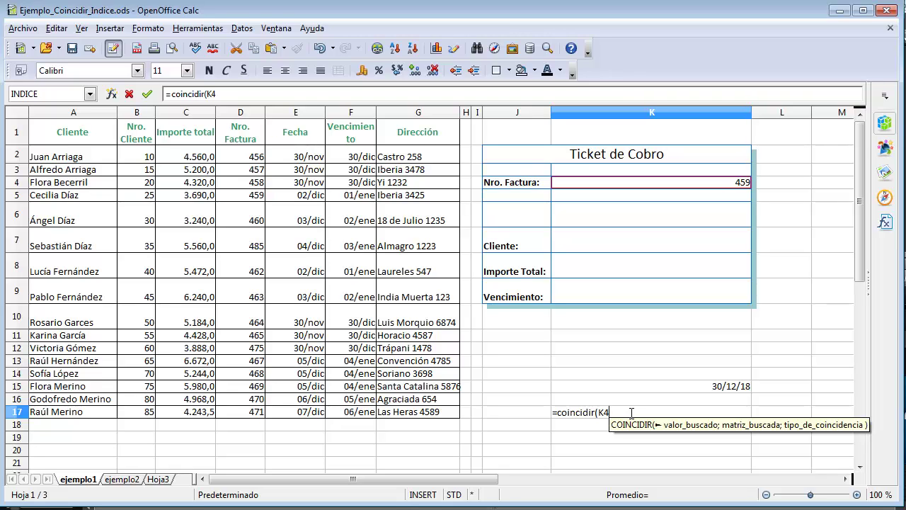
text(;)
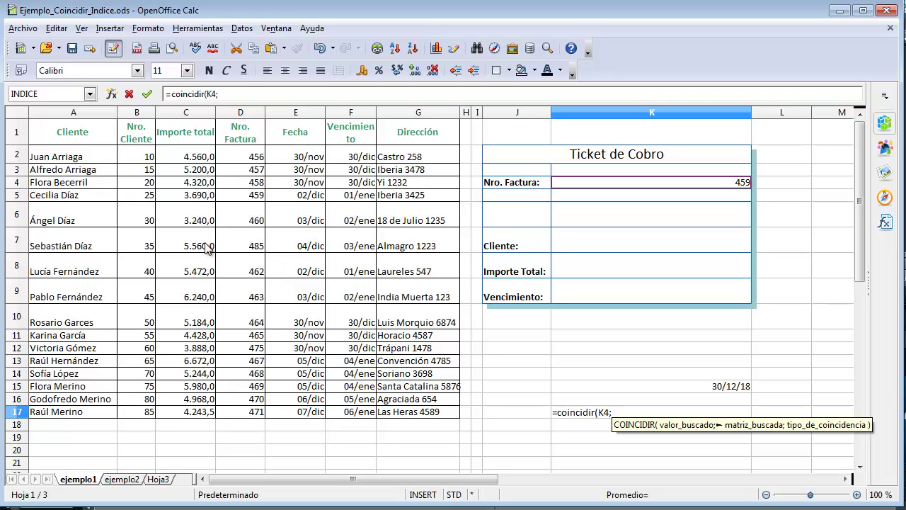
drag(191, 240, 306, 361)
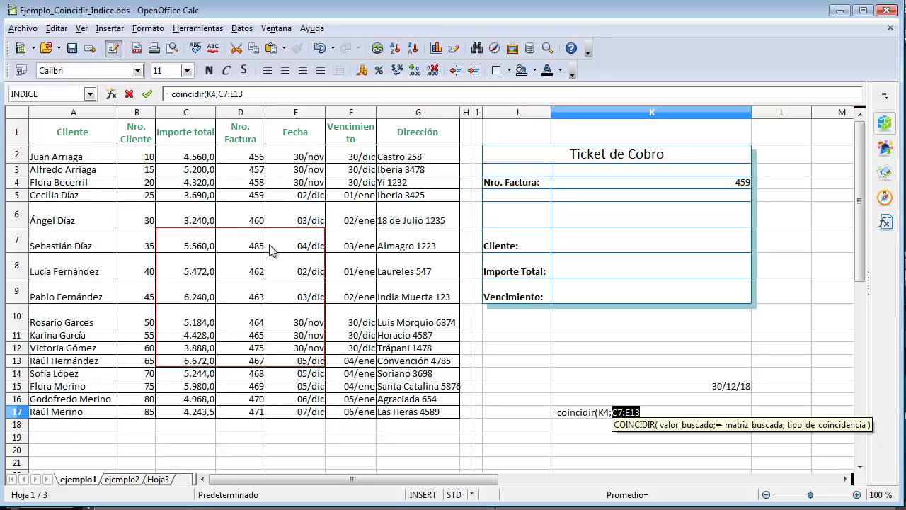
drag(240, 161, 239, 415)
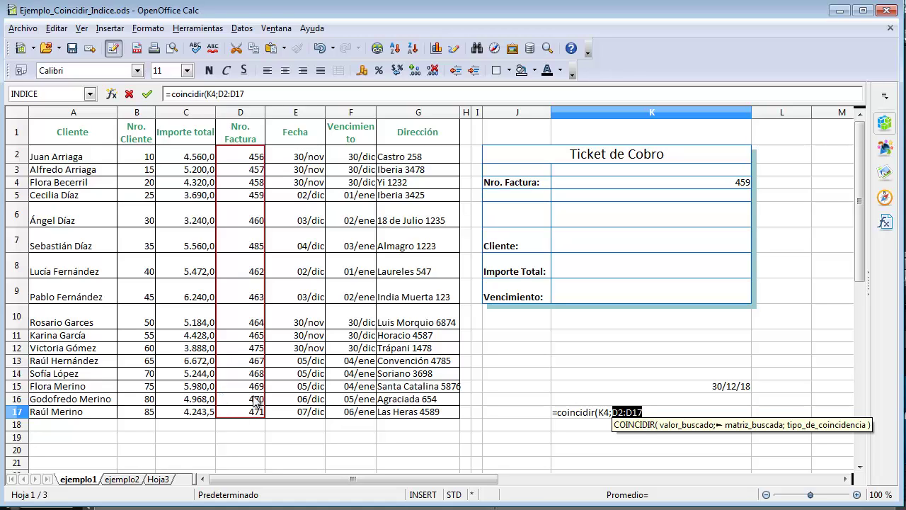
text(;)
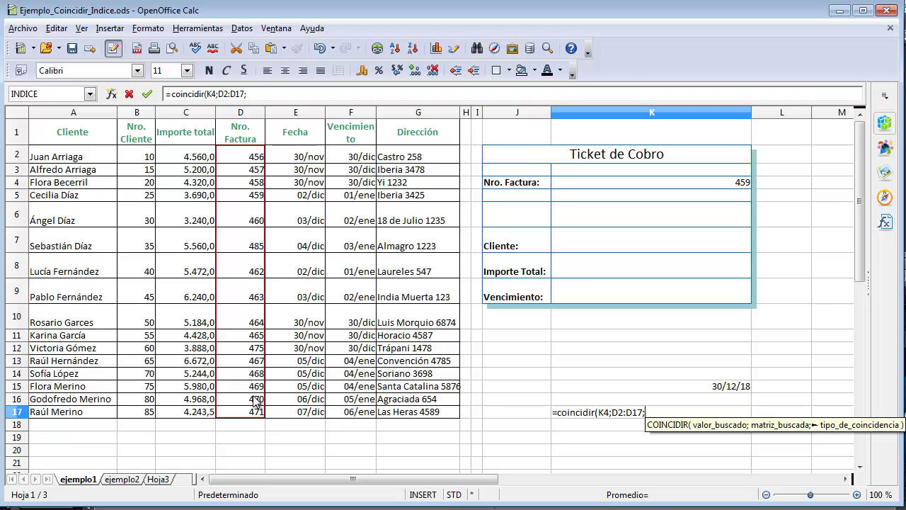
text(0)
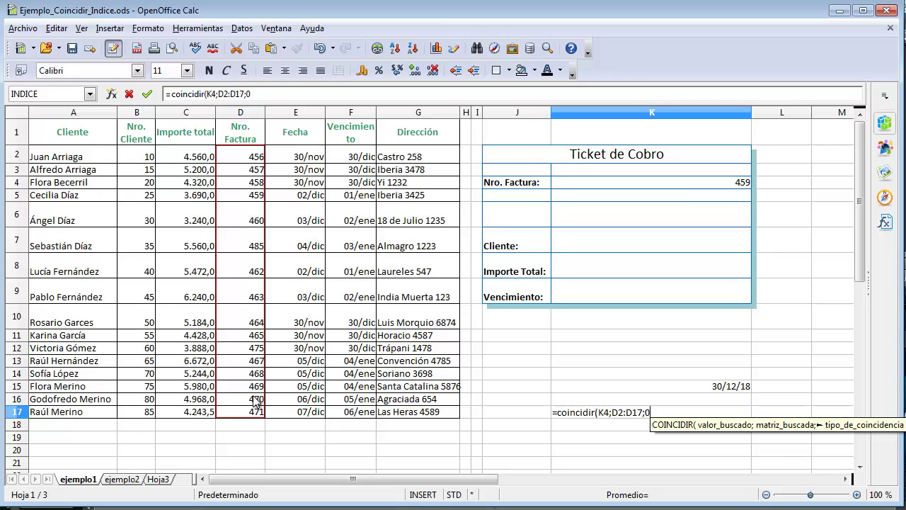
text())
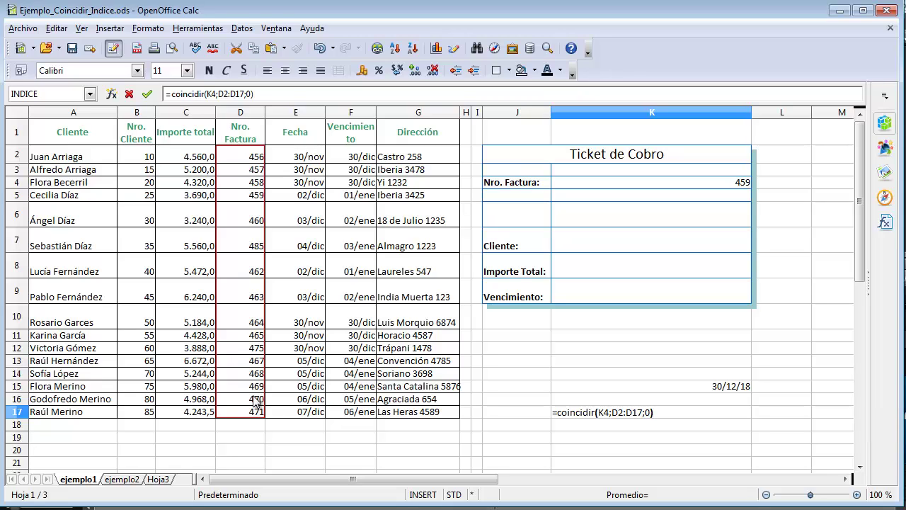
key(Return)
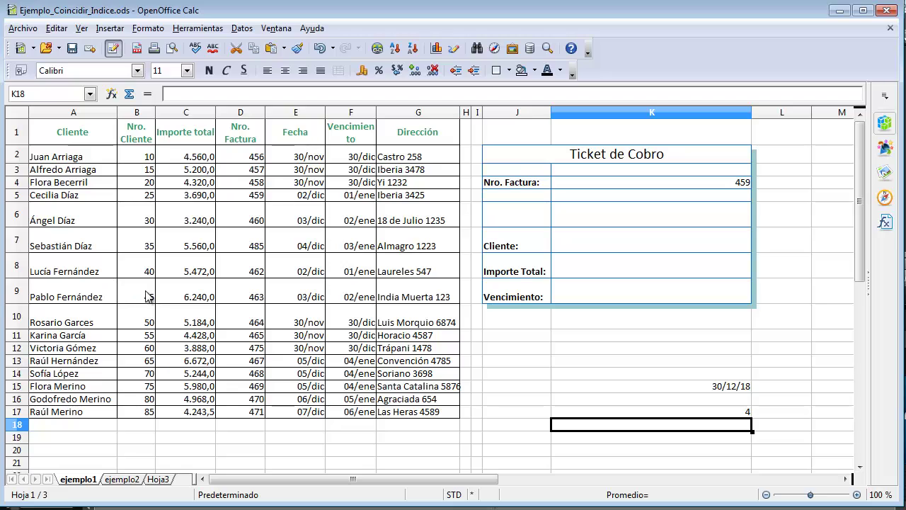
click(594, 415)
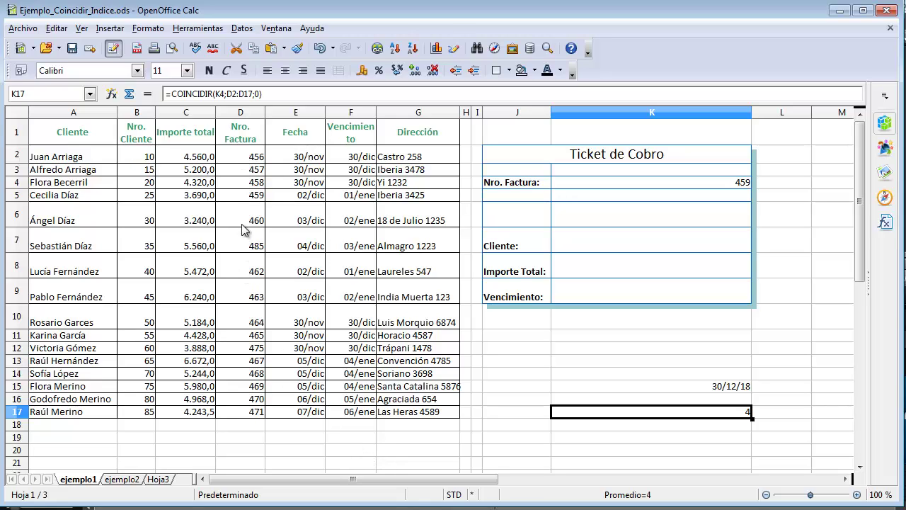
drag(250, 157, 249, 411)
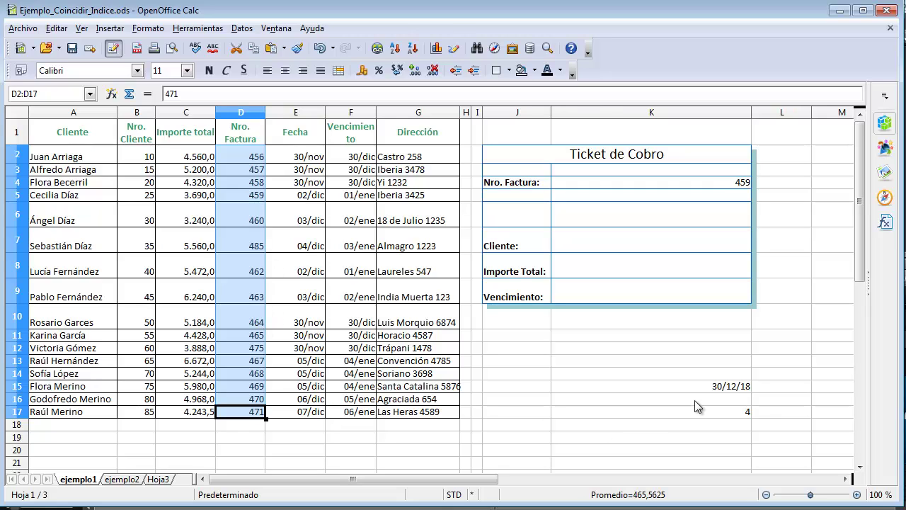
Delete the contents of the trial formula cells K15 to K17, keeping the default content types selected
click(643, 388)
drag(643, 388, 643, 419)
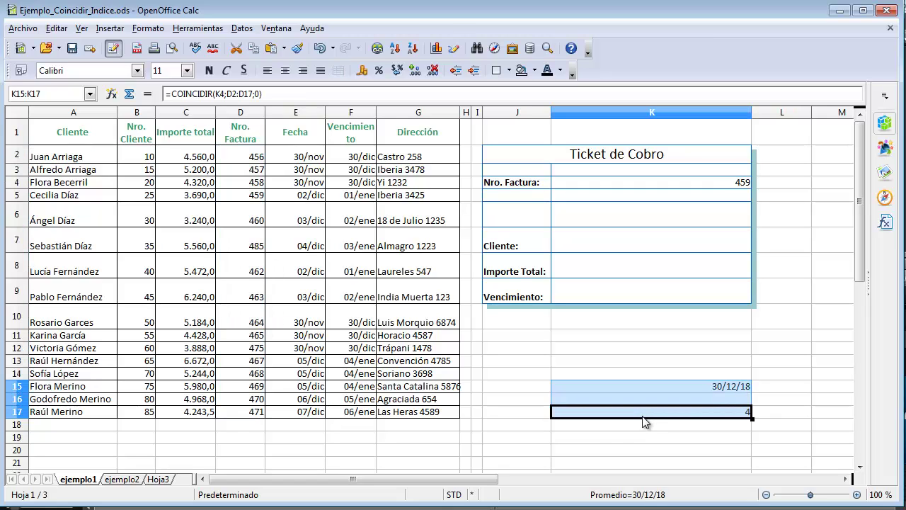
key(Delete)
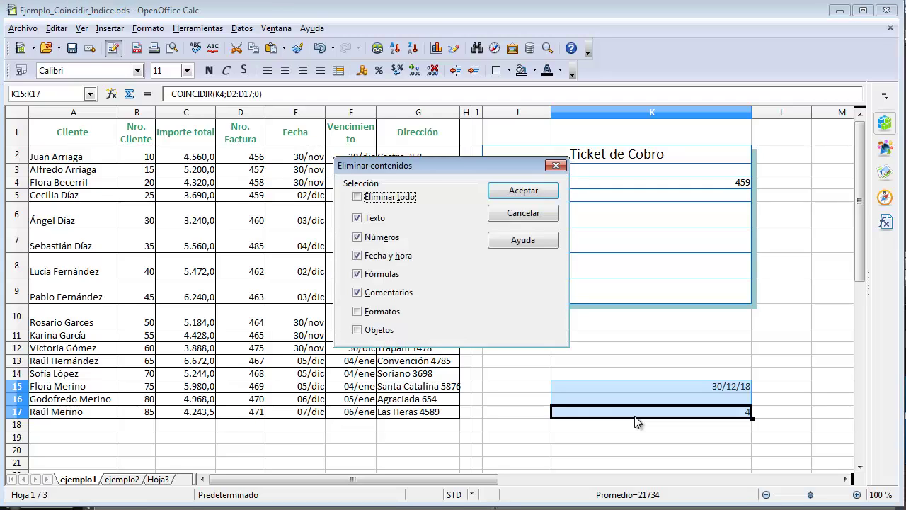
click(504, 191)
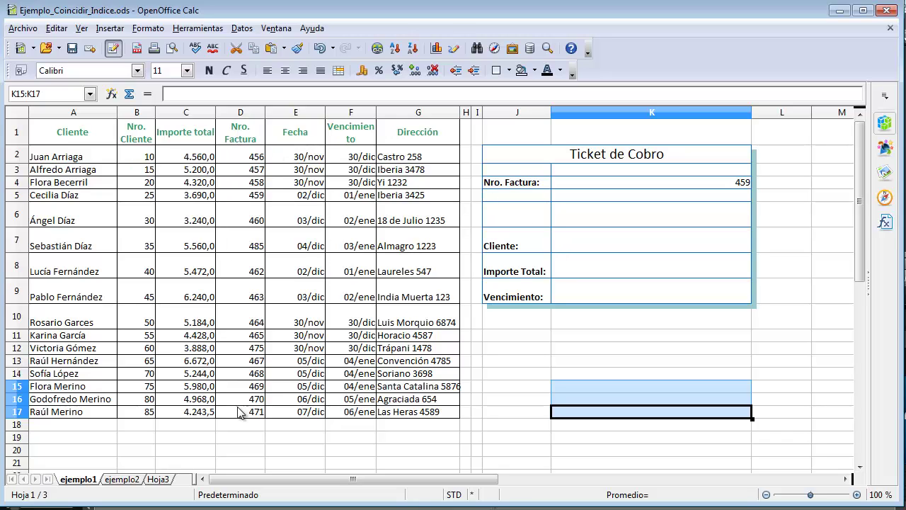
Examine the sales table's Cliente and Fecha headings and the first Fecha entry
click(58, 137)
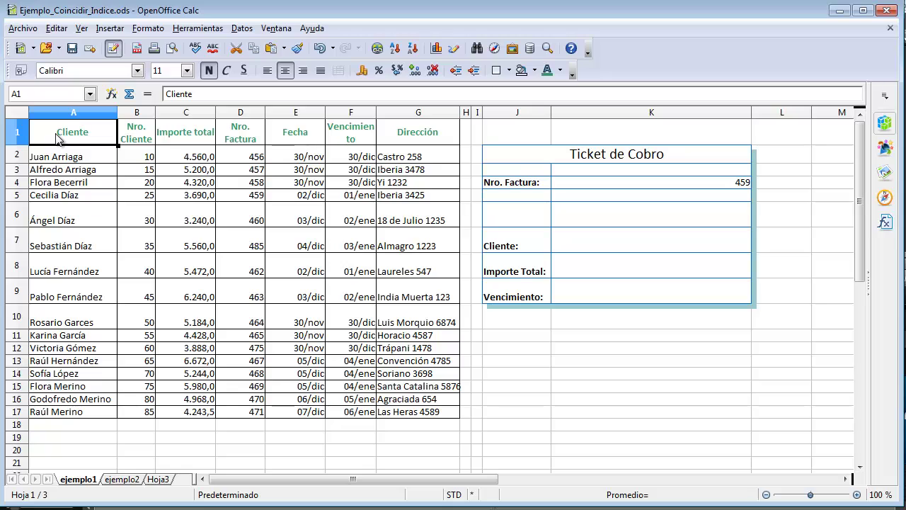
click(295, 136)
click(296, 157)
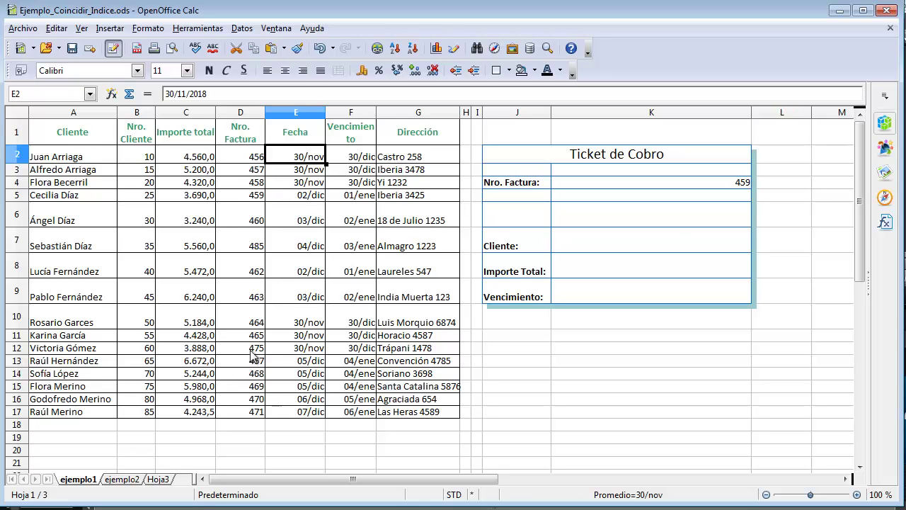
In the ticket's Cliente cell K7, begin an INDICE formula with the whole table A1:G17 as its reference
click(662, 244)
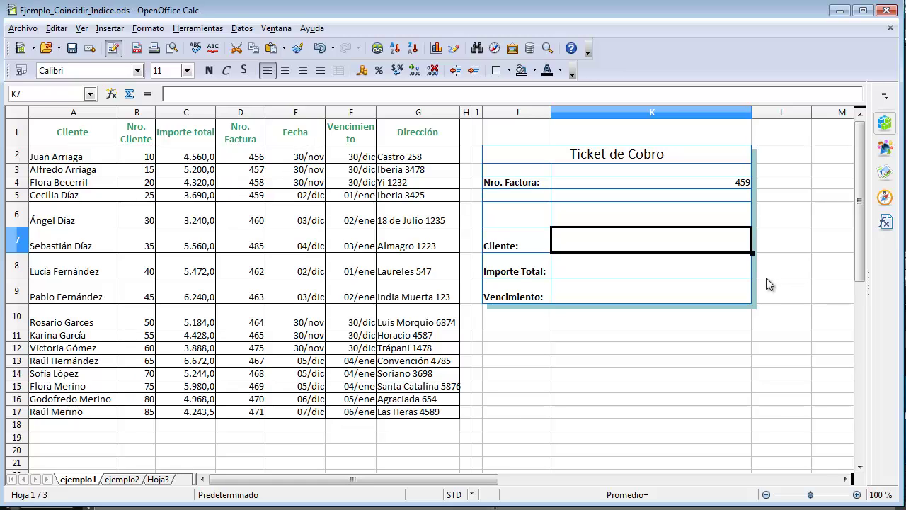
text(=)
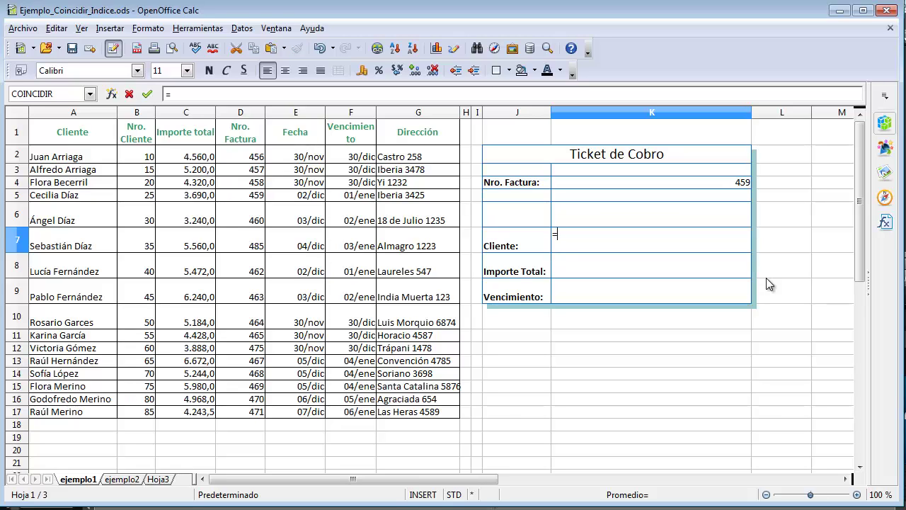
text(indice)
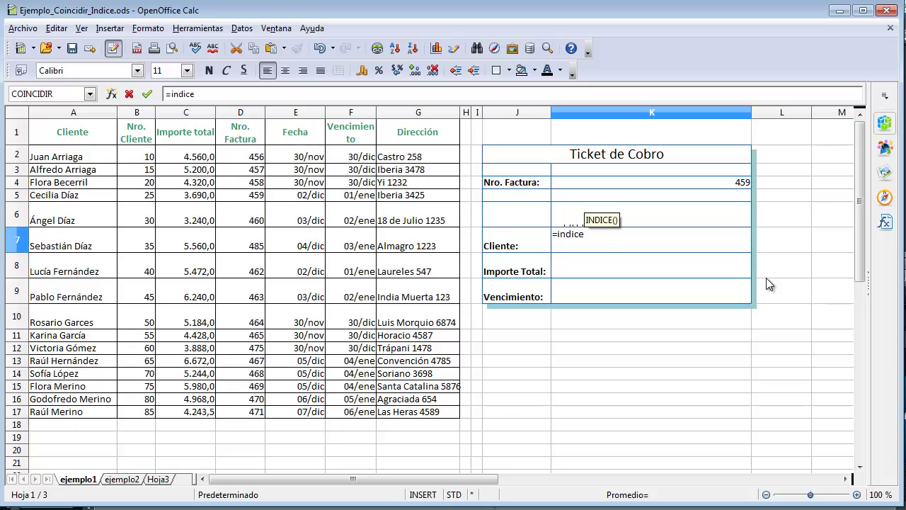
text(()
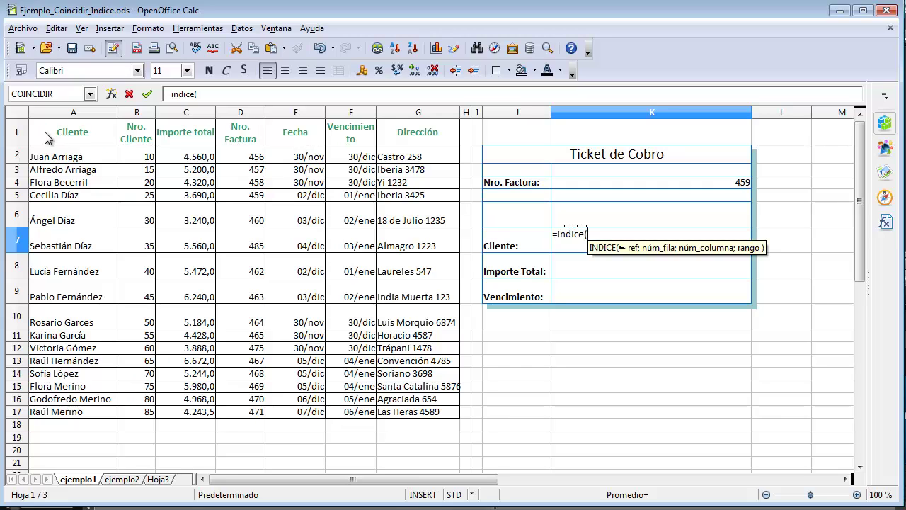
drag(46, 123, 414, 420)
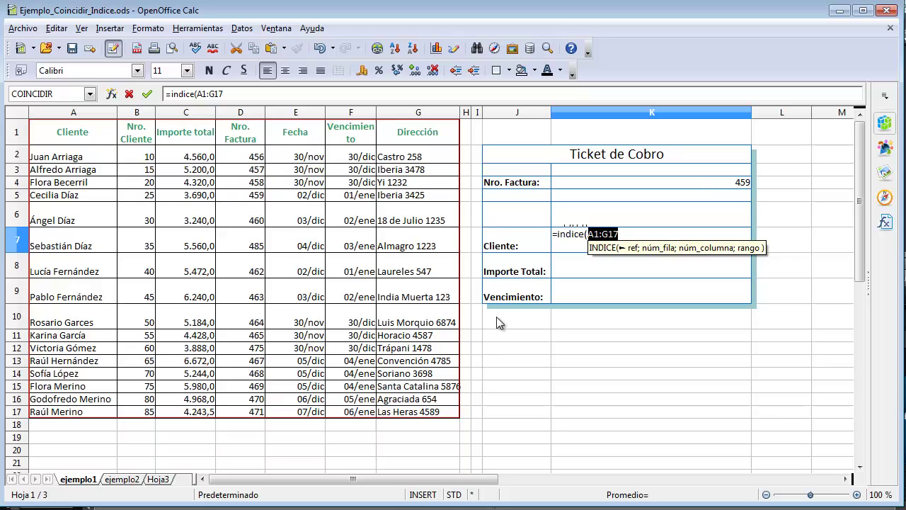
text(;)
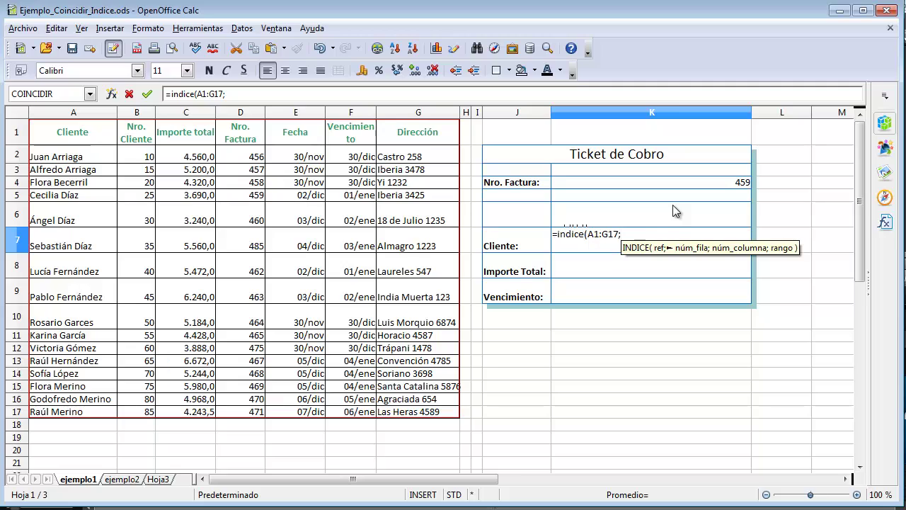
As the row argument of K7's INDICE, nest COINCIDIR to find K4 in D1:D17 with match type 0
text(coind)
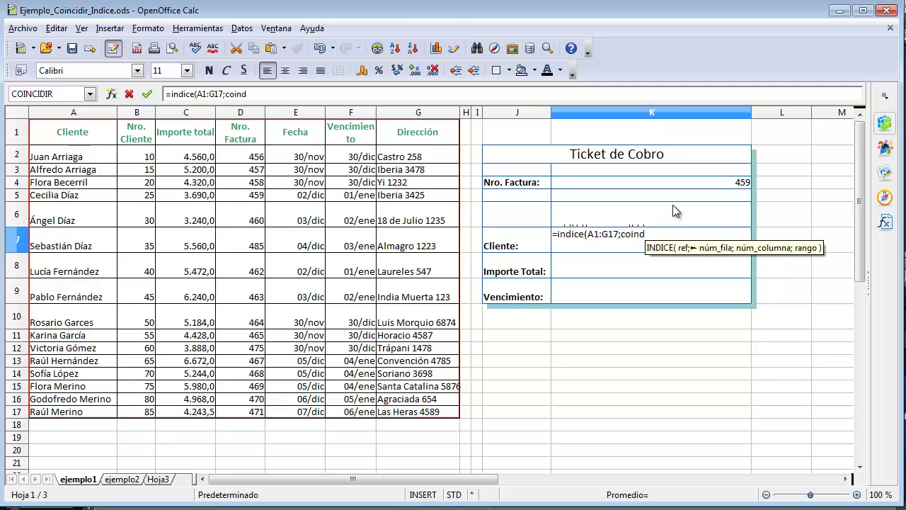
key(BackSpace)
text(cid)
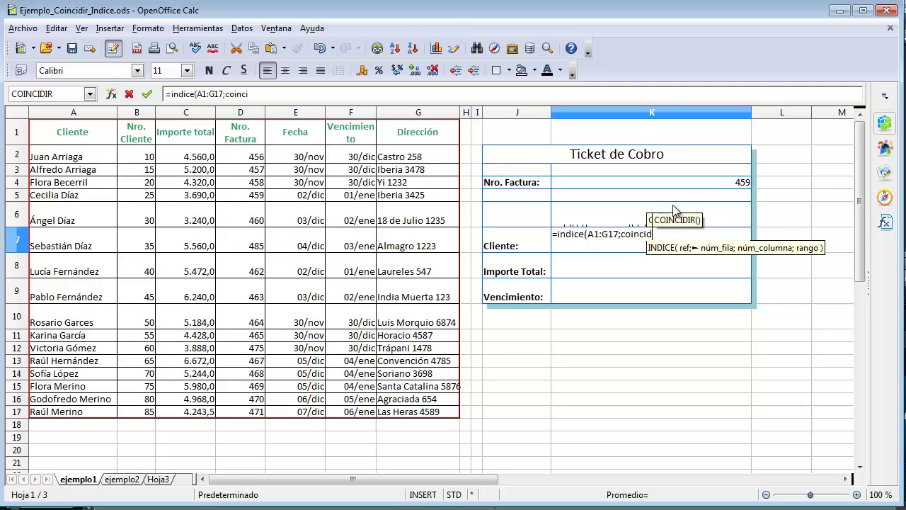
text(ir)
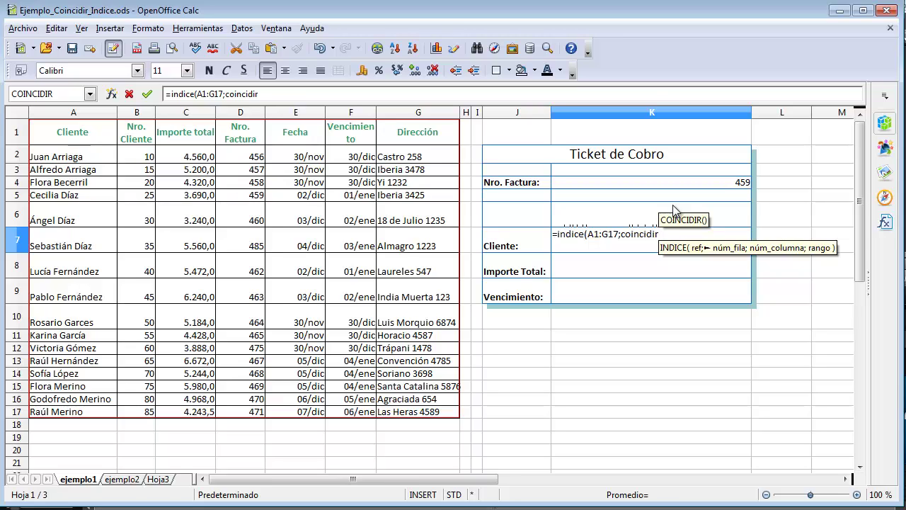
text(()
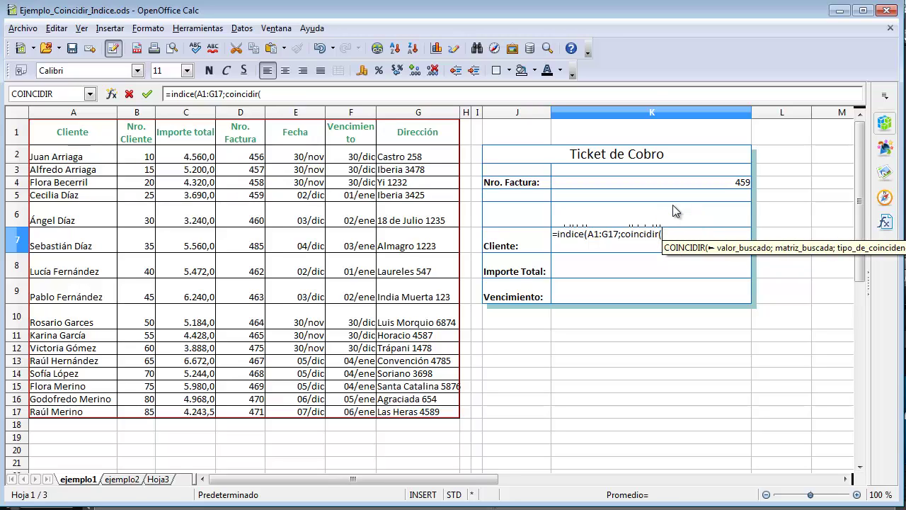
click(712, 186)
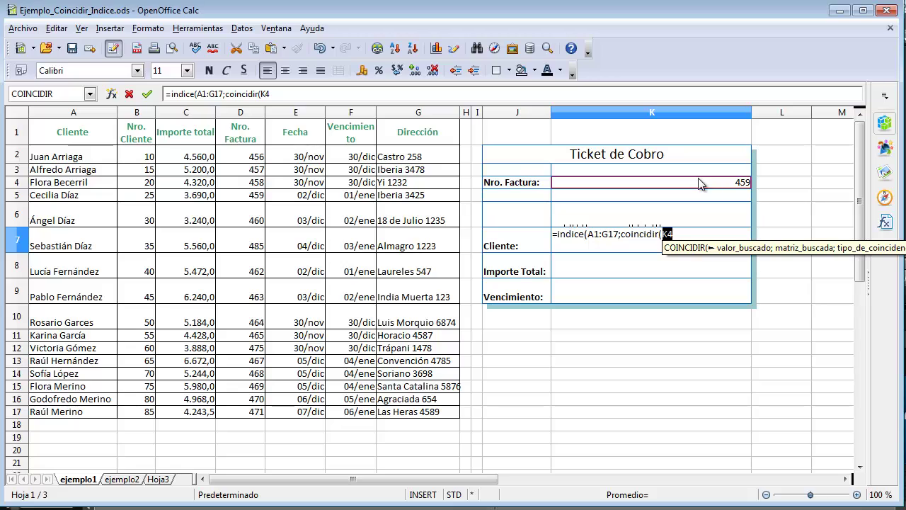
text(;)
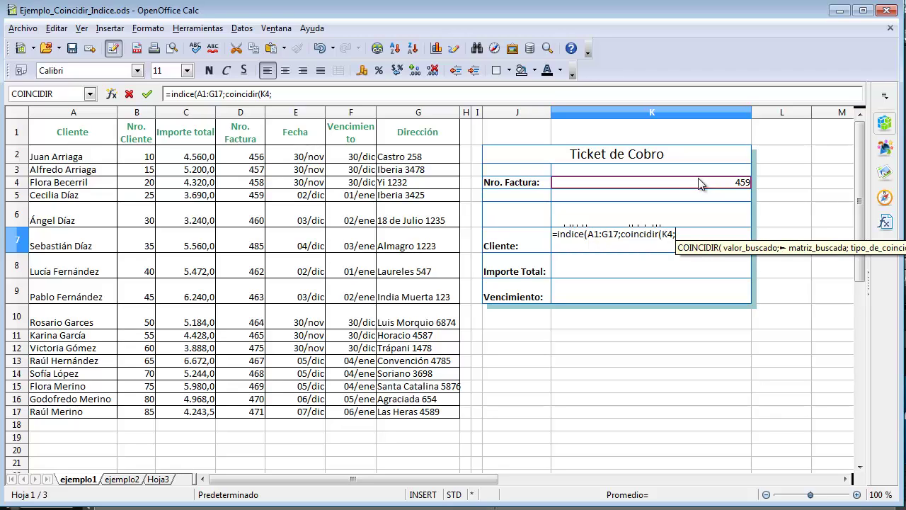
click(251, 135)
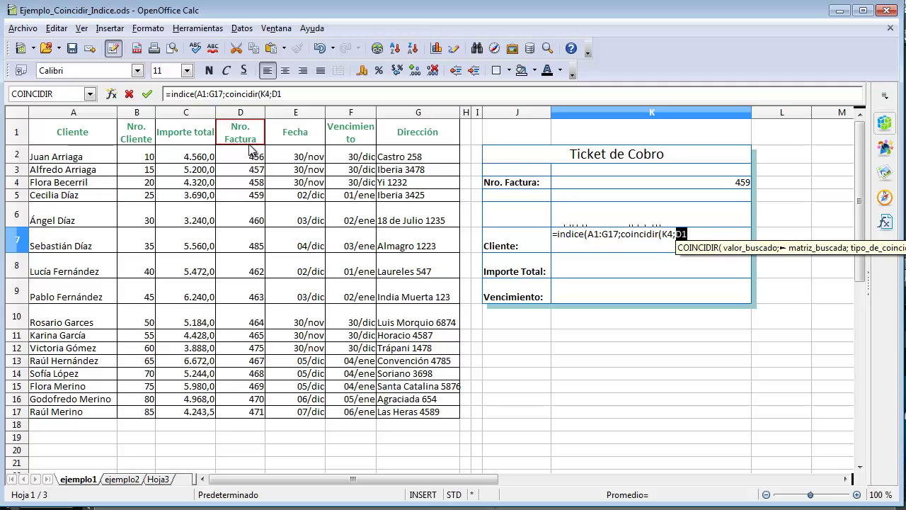
drag(251, 146, 242, 417)
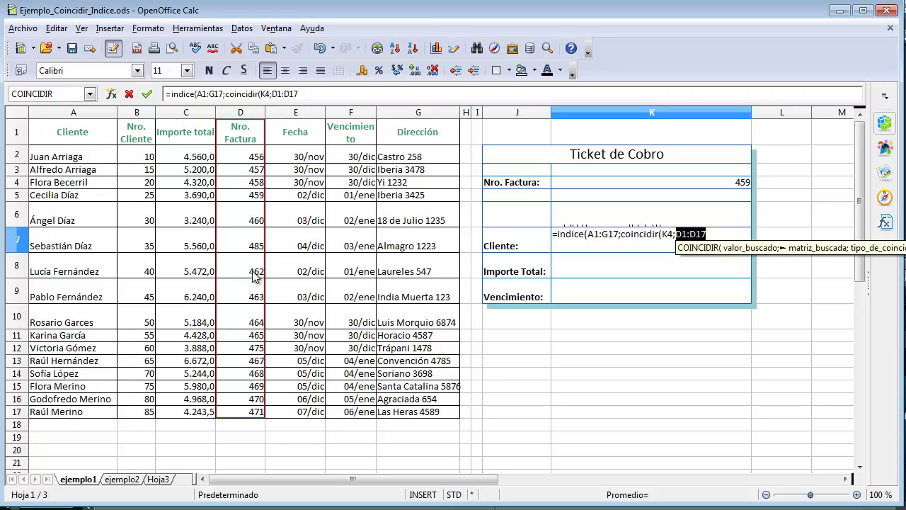
text(;0)
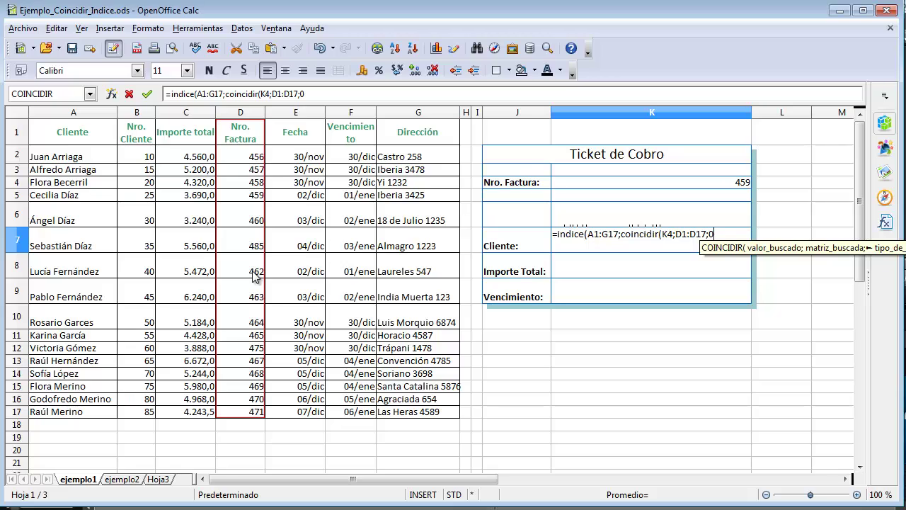
text())
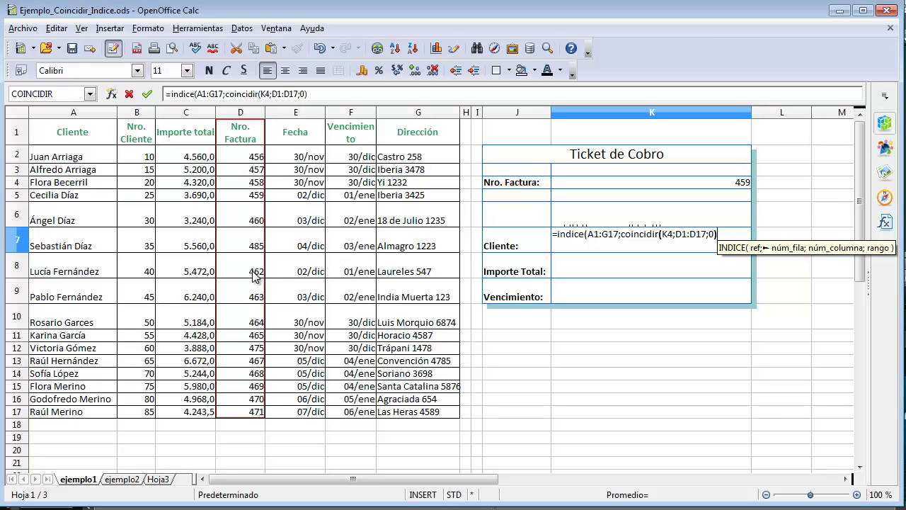
Complete the Cliente formula in K7 with column number 1 and enter it
text(;)
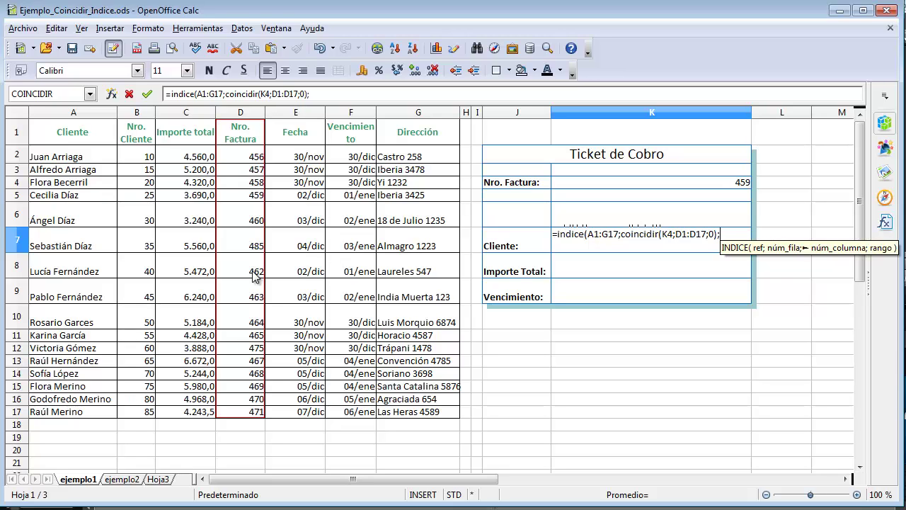
text(1))
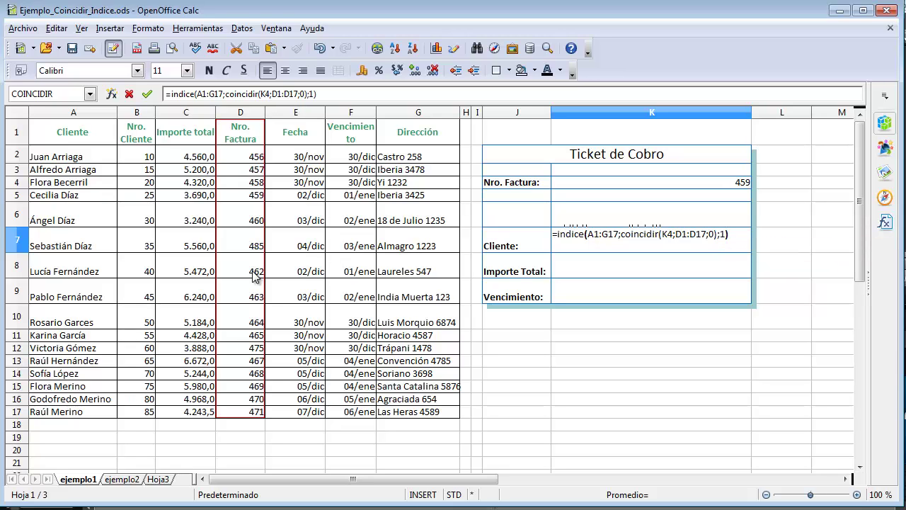
key(Return)
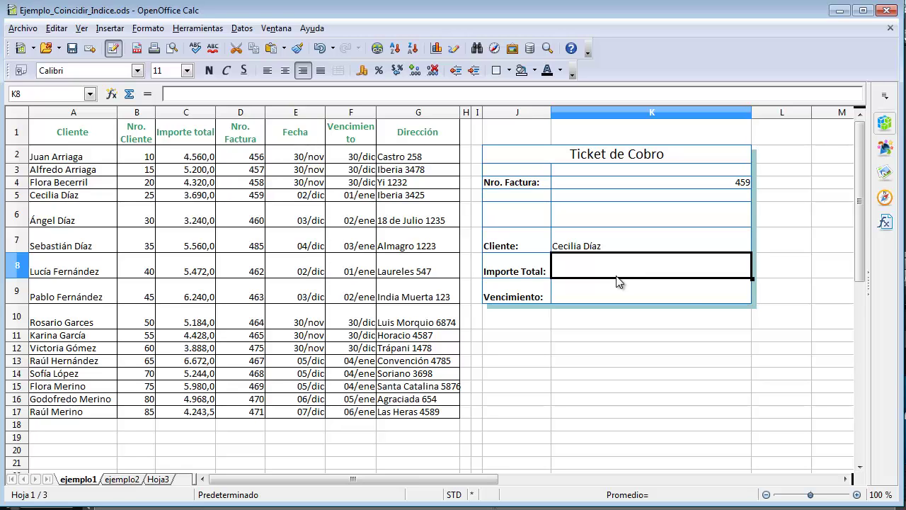
In the Importe Total cell K8, begin an INDICE formula that references the table A1:G17
text(=)
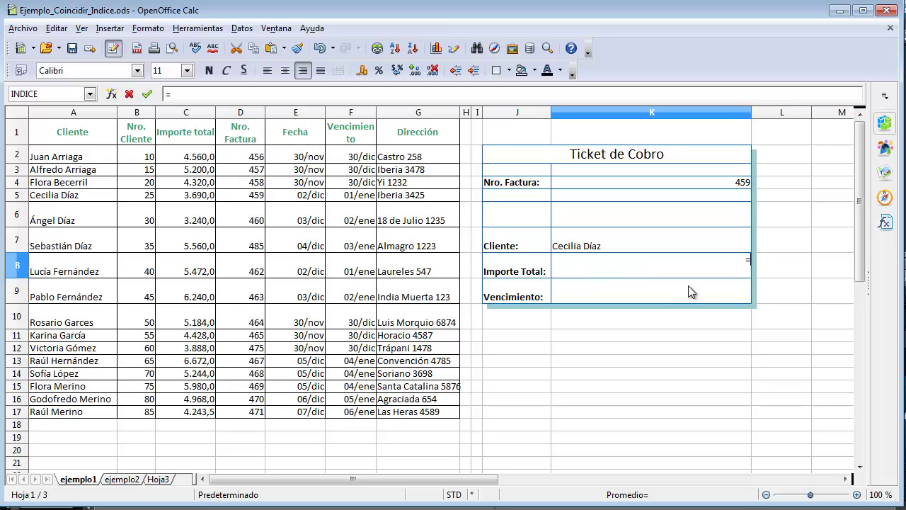
text(indice)
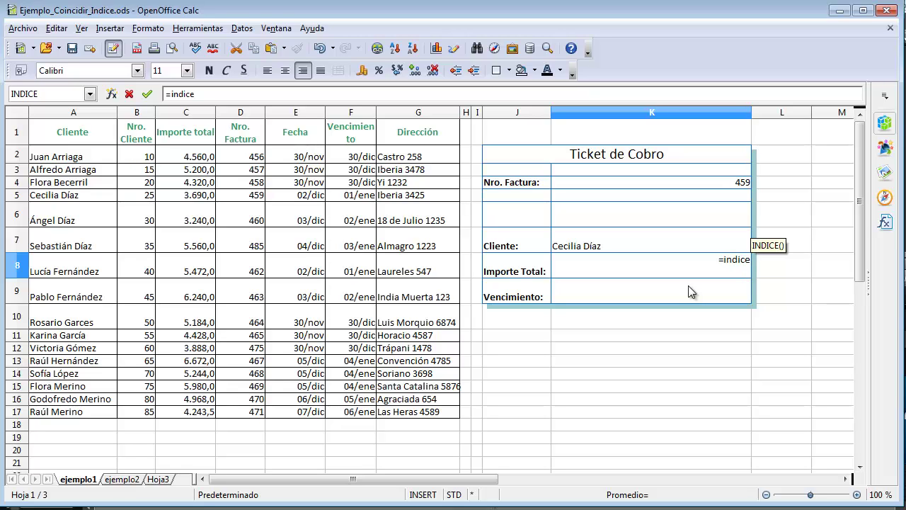
text(()
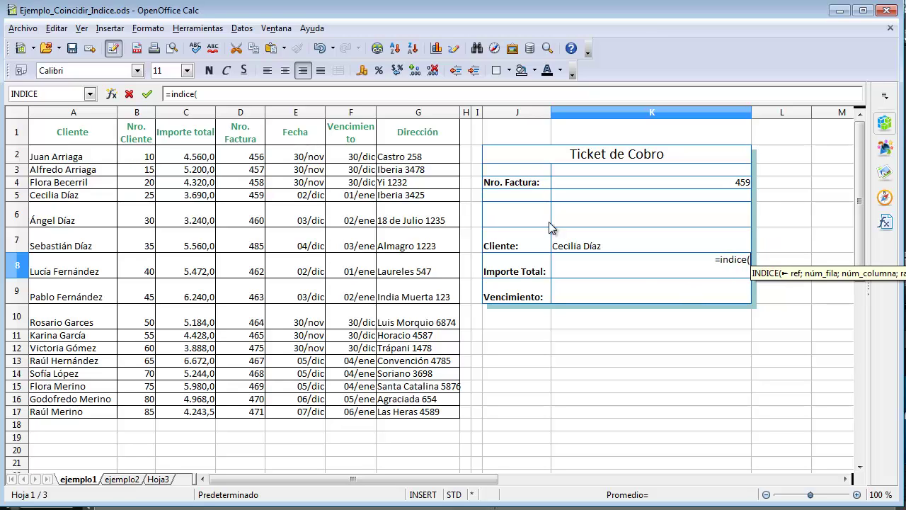
drag(56, 135, 417, 416)
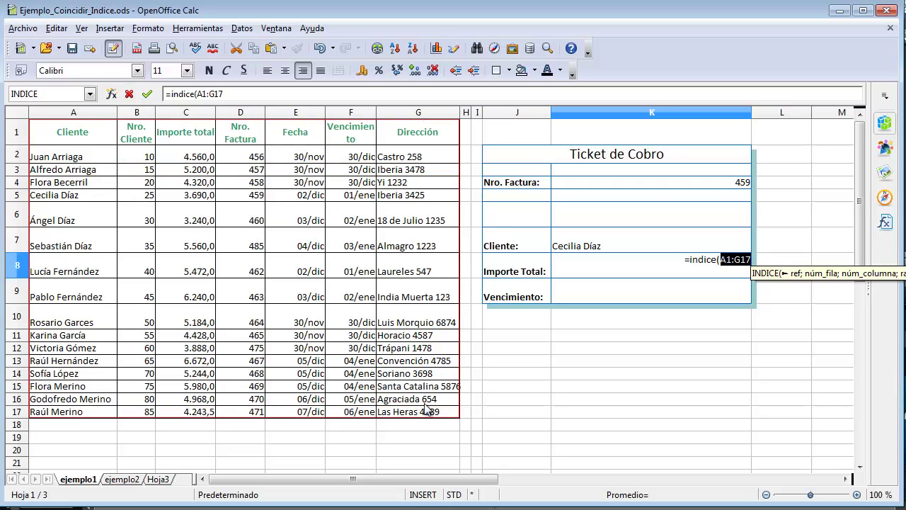
text(;)
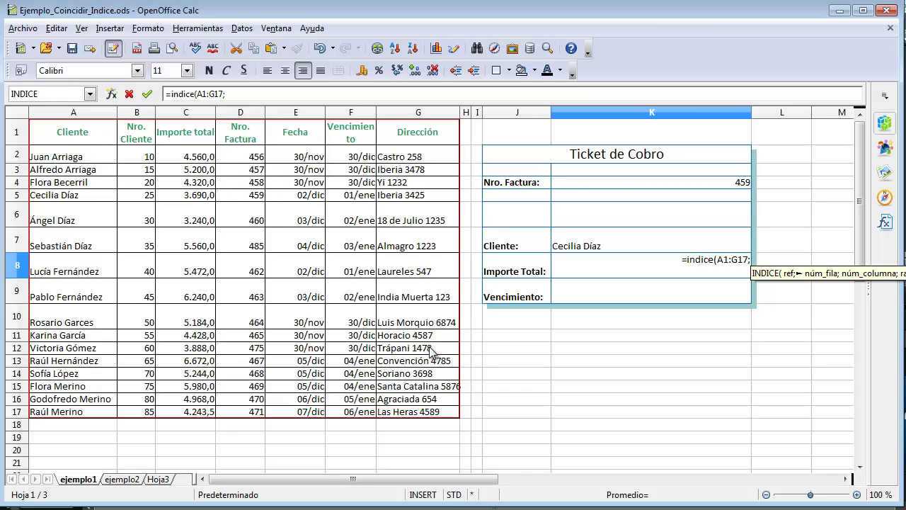
Nest COINCIDIR as the row argument in K8, looking up K4 in D1:D17 with match type 0
text(coin)
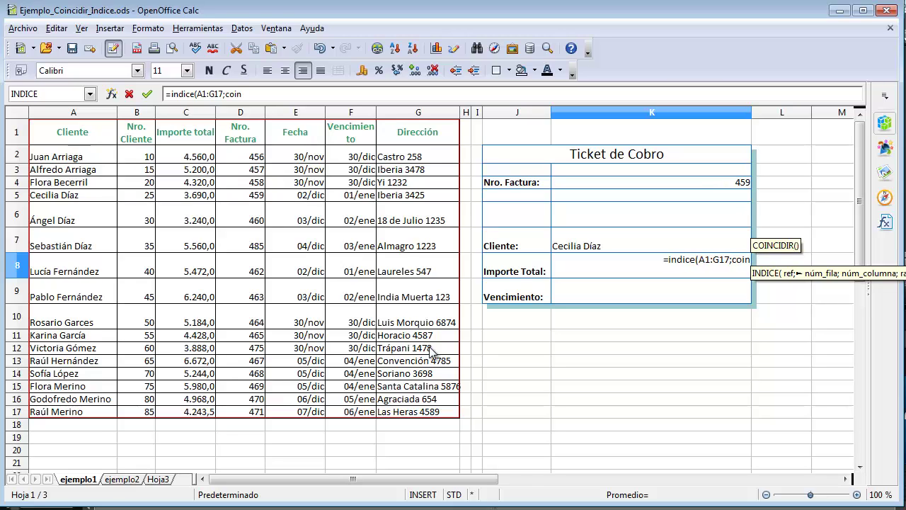
text(i)
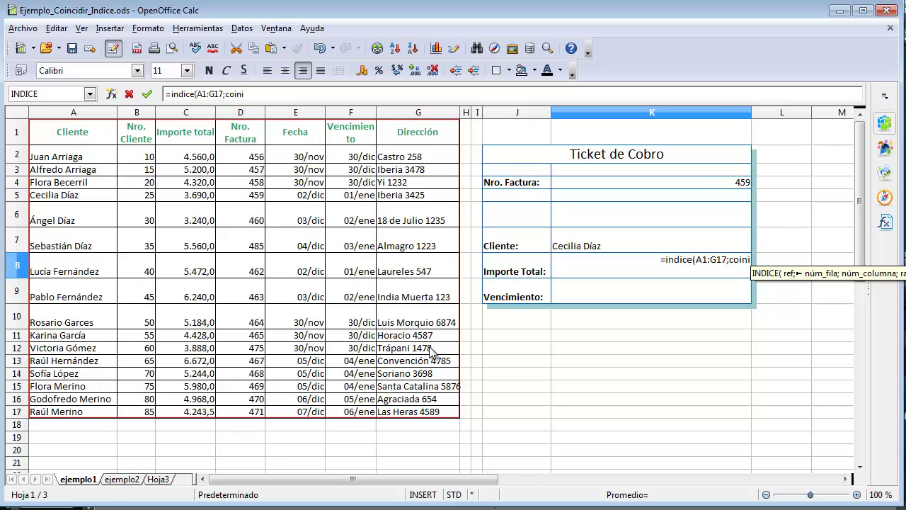
key(BackSpace)
text(cidir)
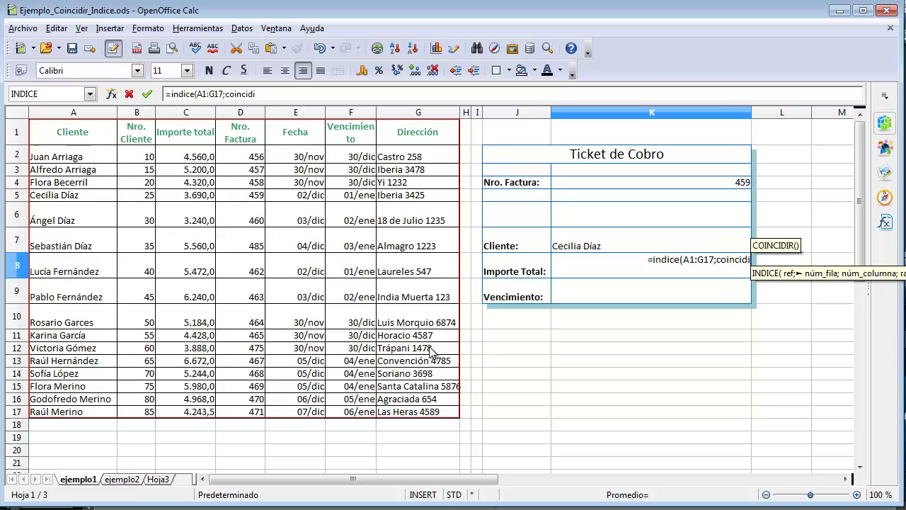
text(()
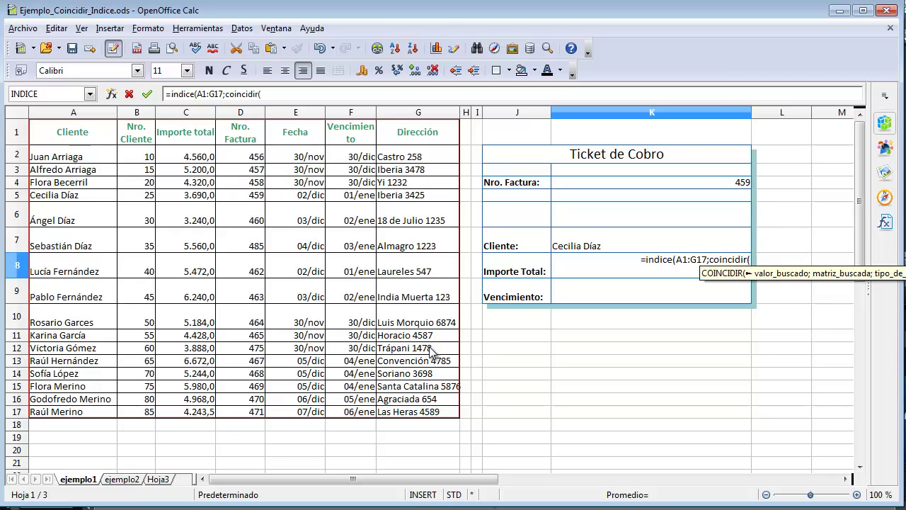
click(688, 187)
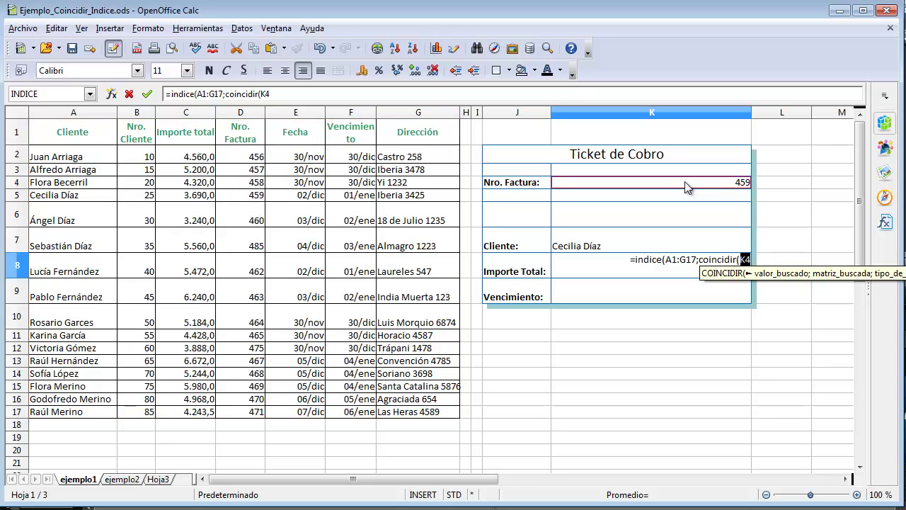
text(;)
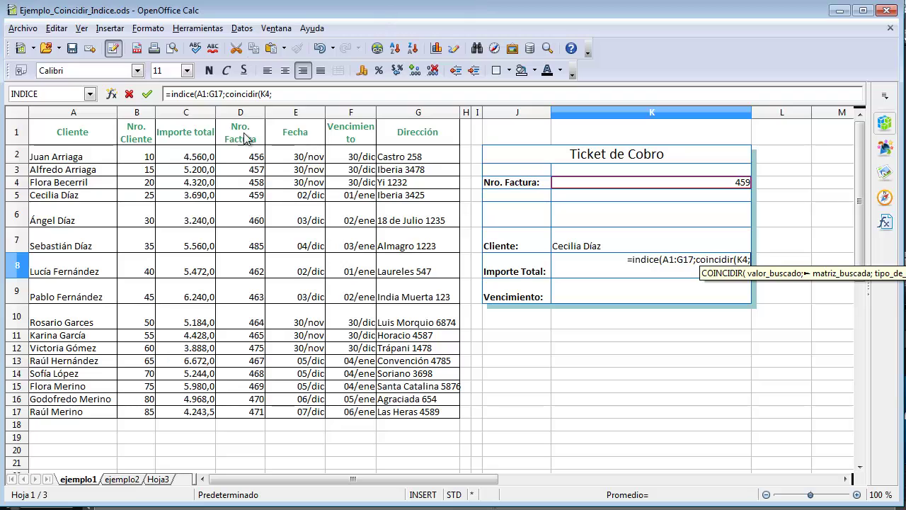
drag(245, 139, 251, 415)
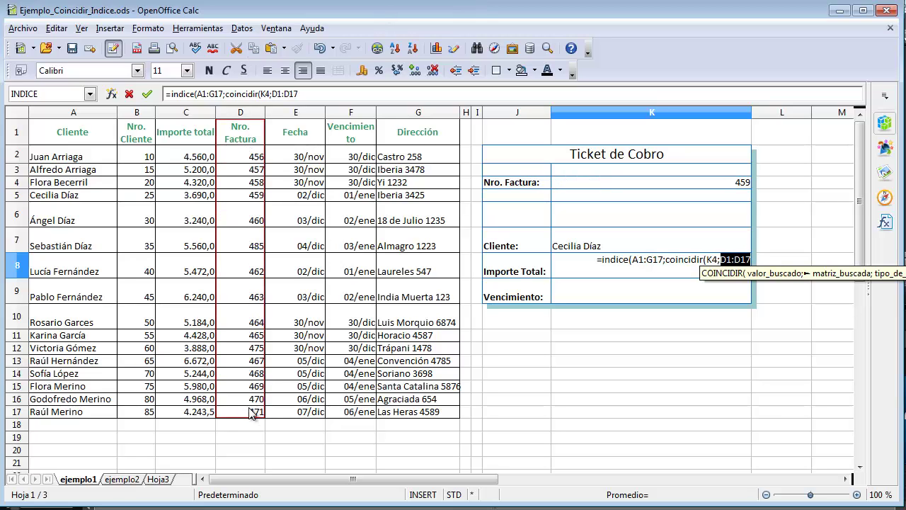
text(;0))
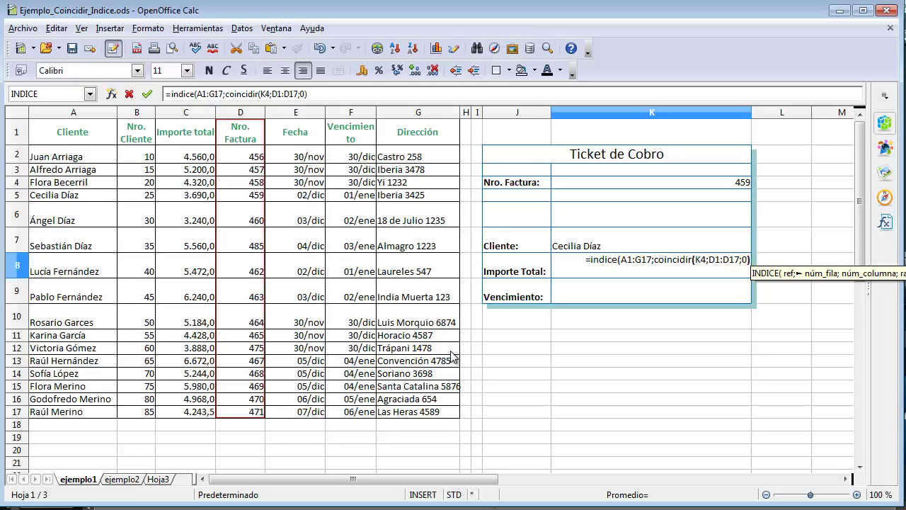
Complete the Importe Total formula in K8 with column number 3, enter it and check the finished formula
text(;)
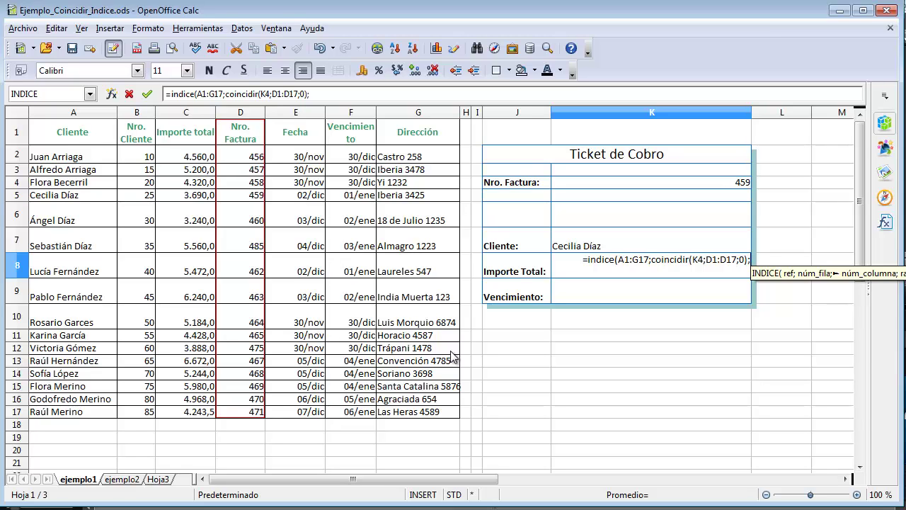
text(3)
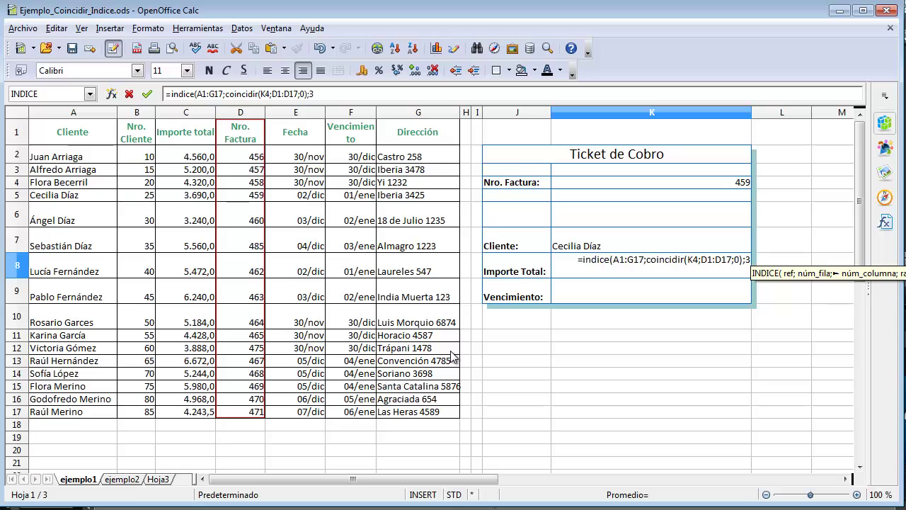
text())
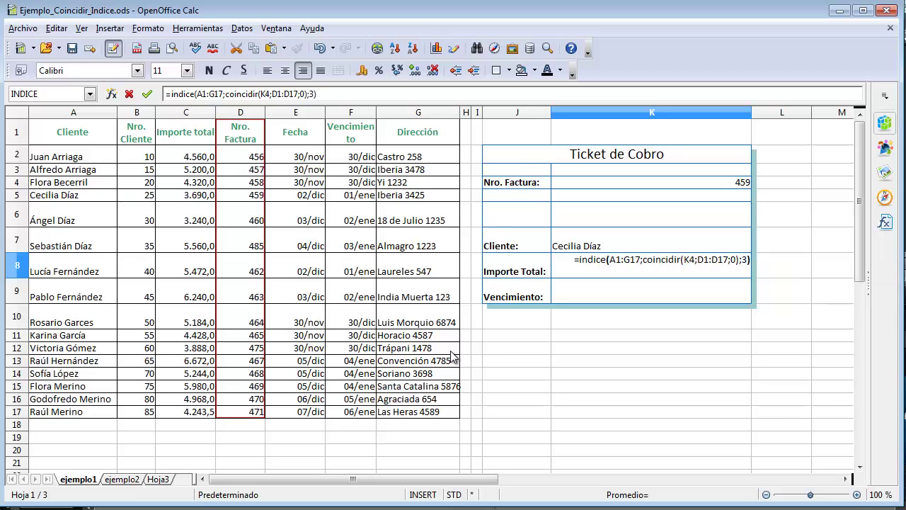
key(Return)
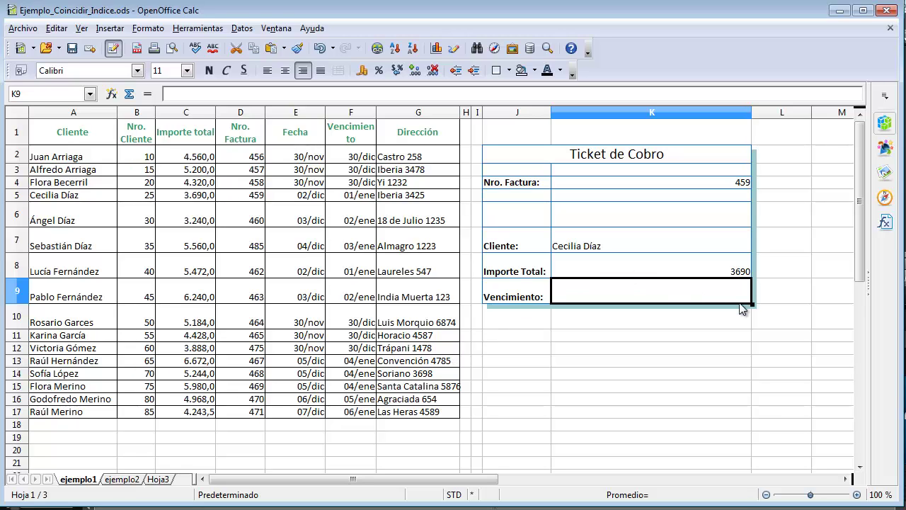
click(668, 275)
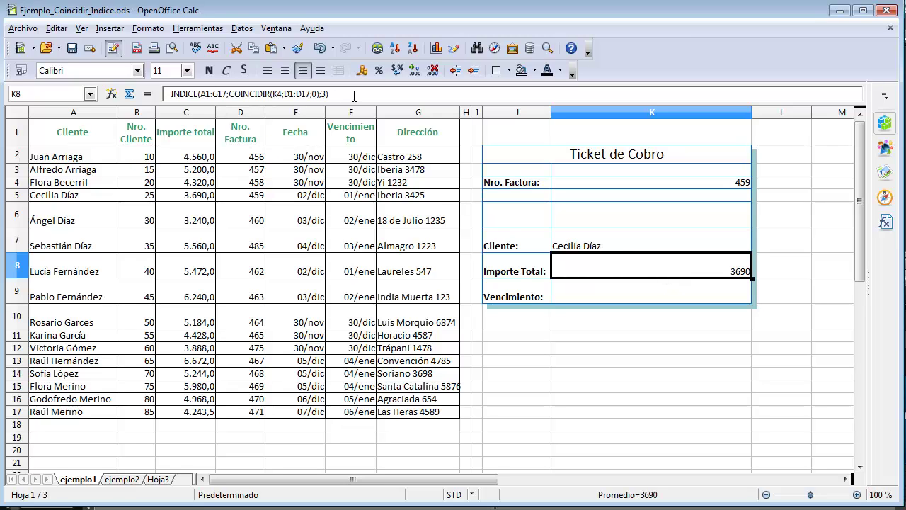
In the Vencimiento cell K9, begin an INDICE formula that references the table A1:G17
click(626, 298)
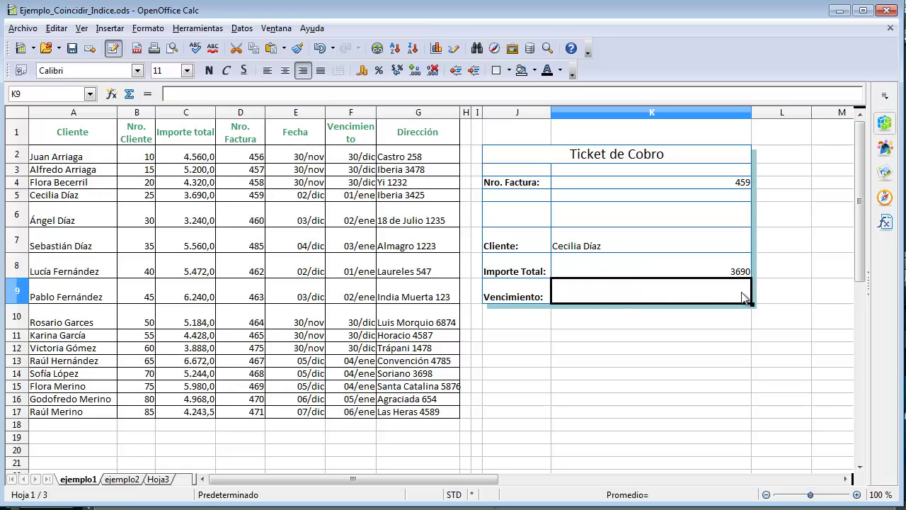
text(=)
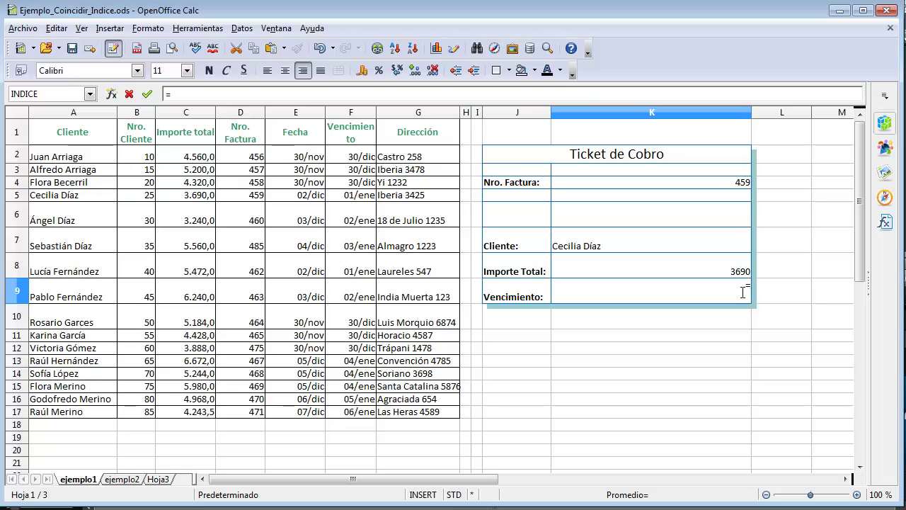
text(indice)
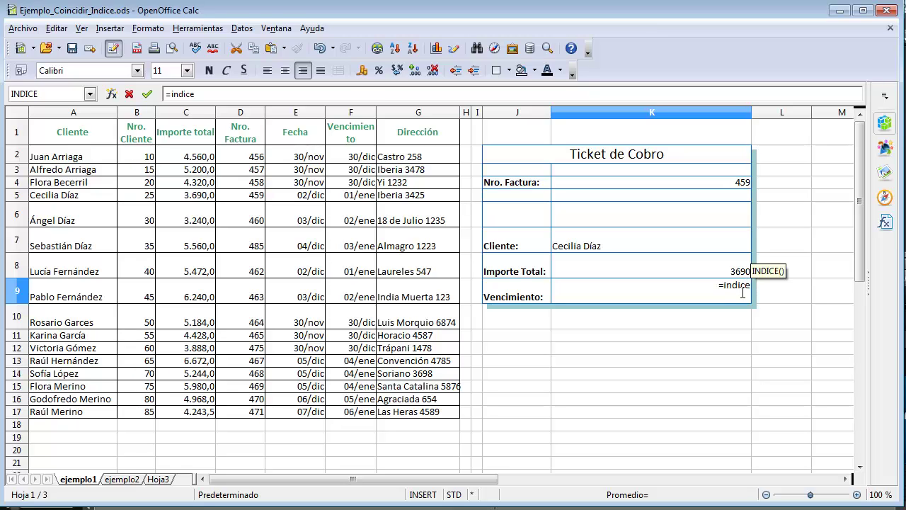
text(()
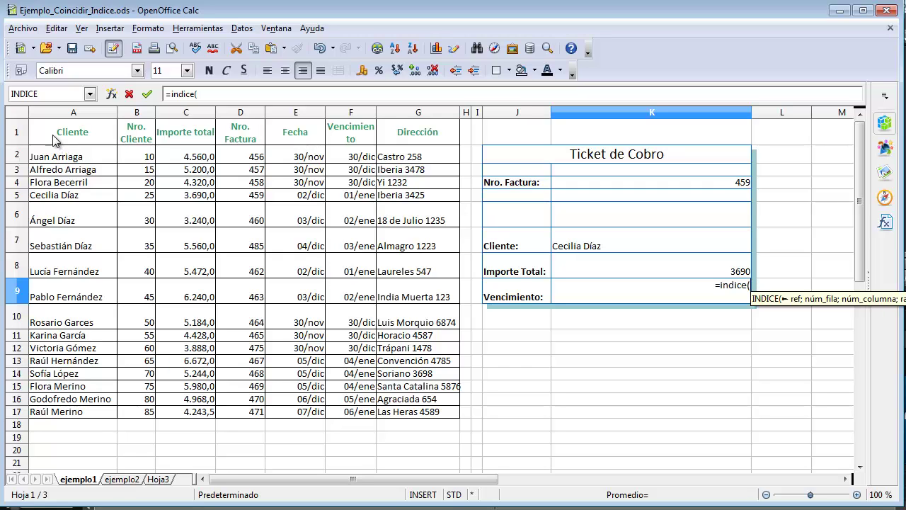
drag(55, 139, 415, 415)
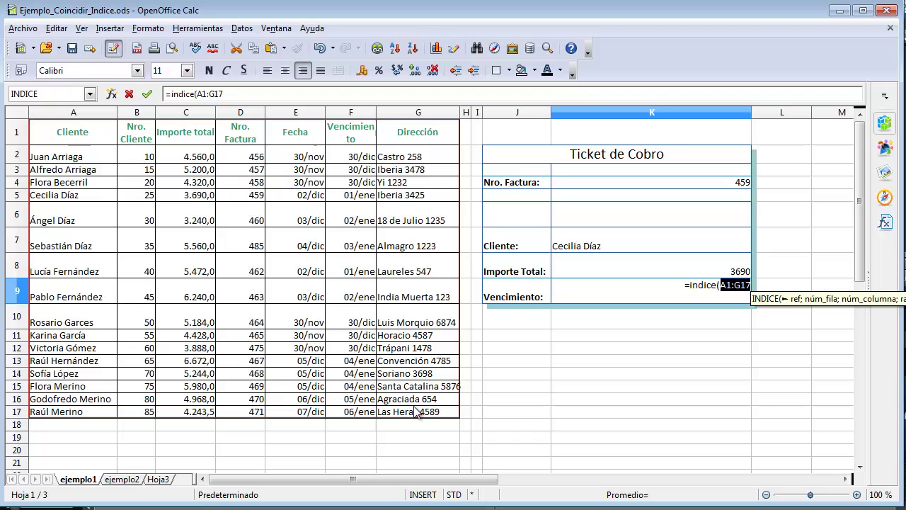
text(;)
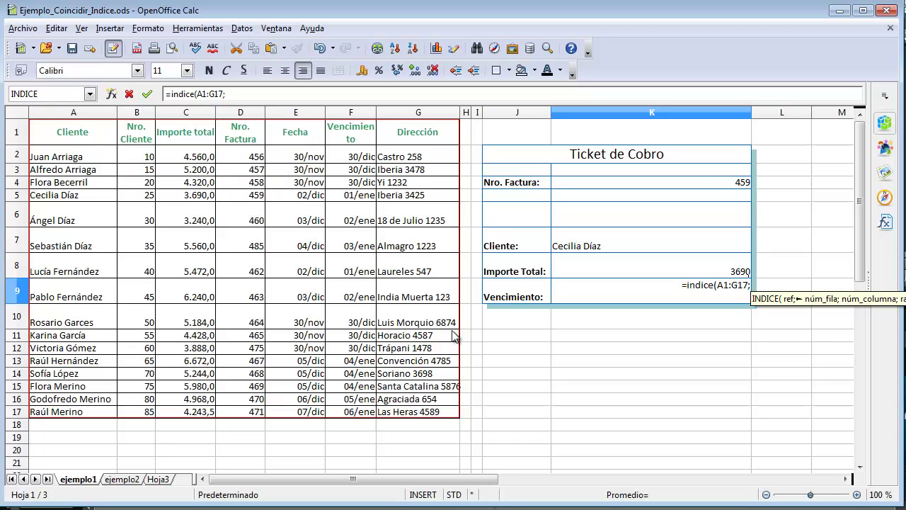
Nest COINCIDIR as the row argument in K9, looking up K4 in D1:D17 with match type 0
text(coin)
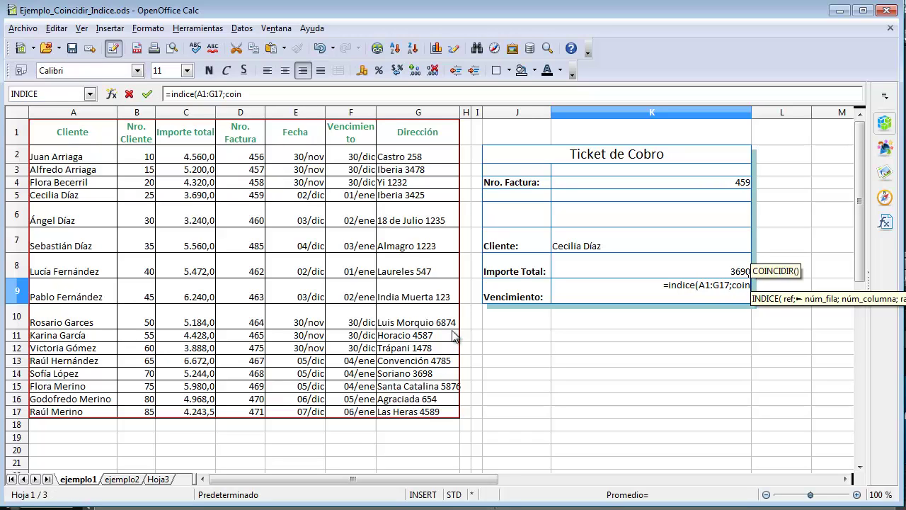
text(cidir)
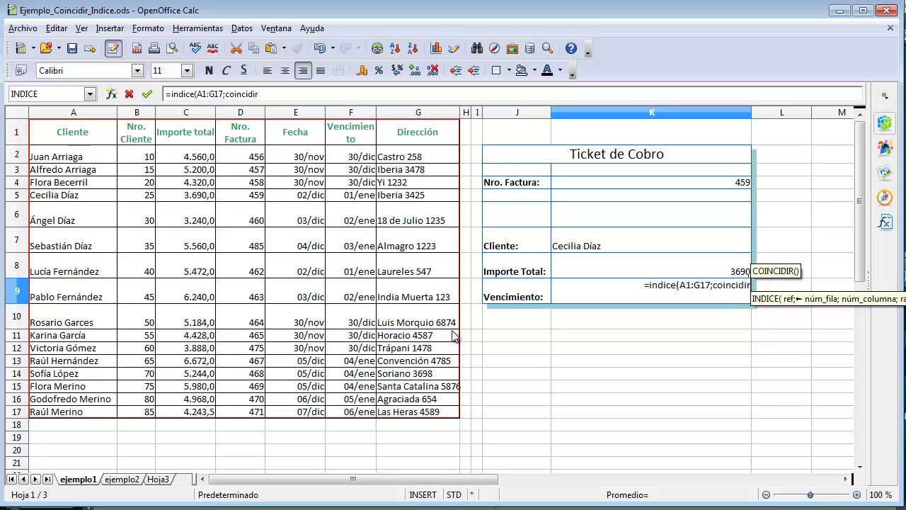
text(()
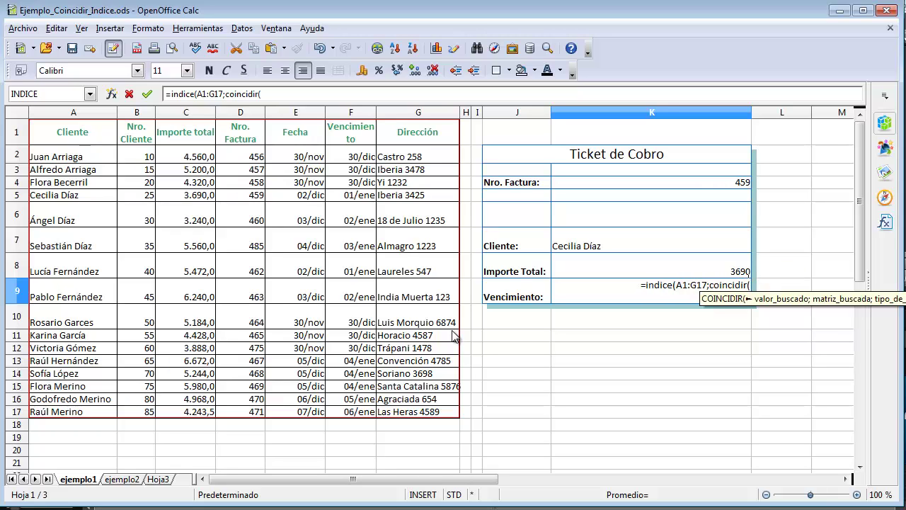
click(700, 185)
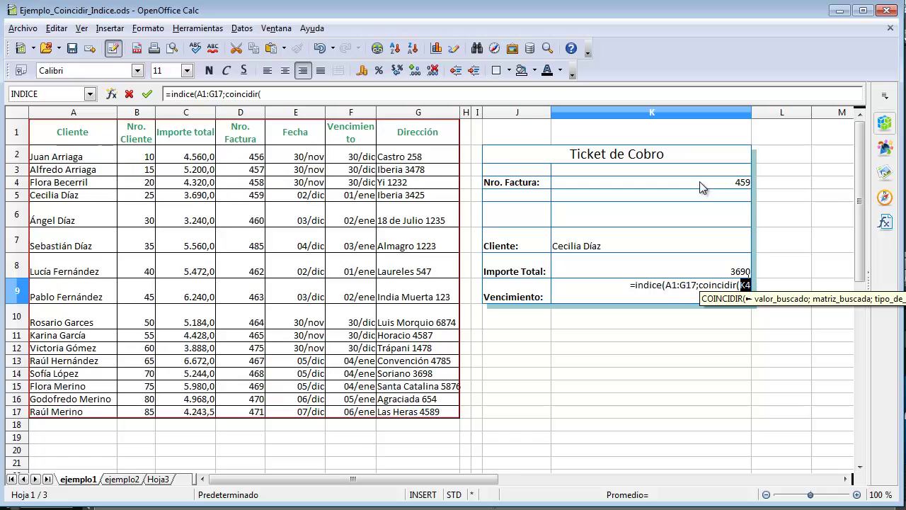
text(;)
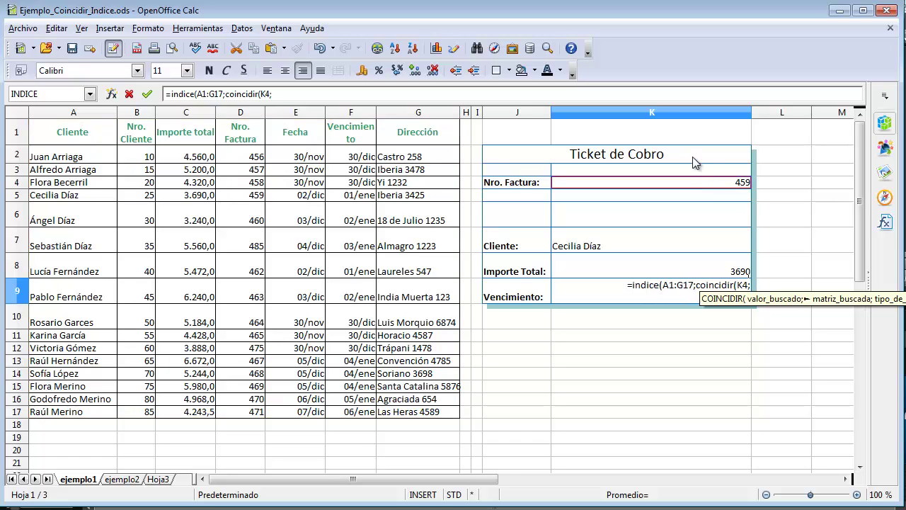
drag(241, 133, 252, 419)
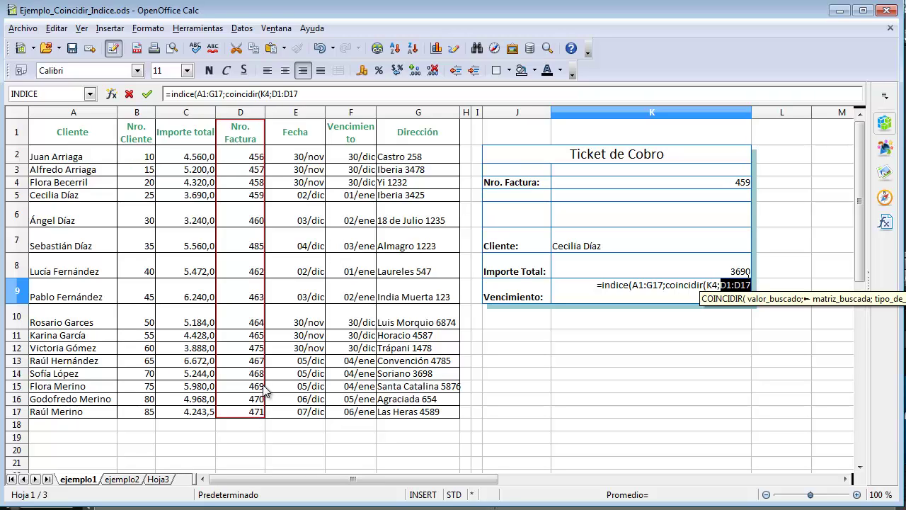
text(;0)
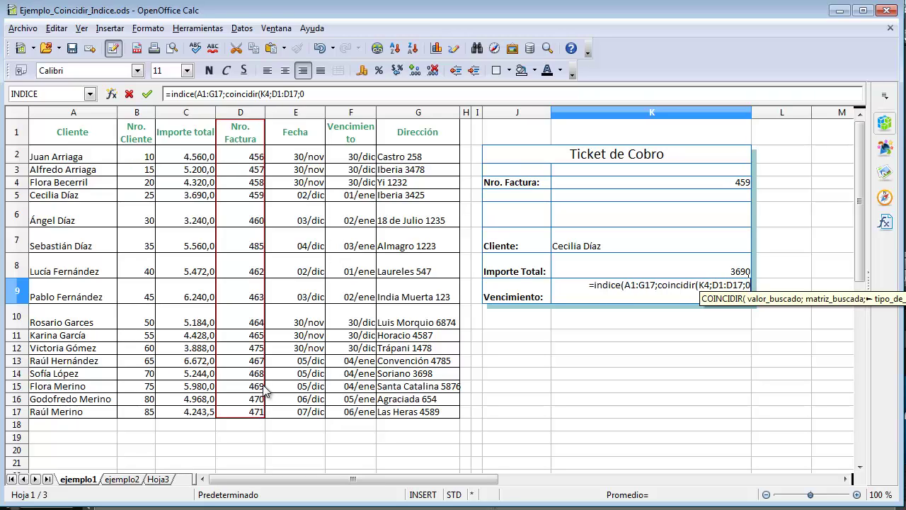
text())
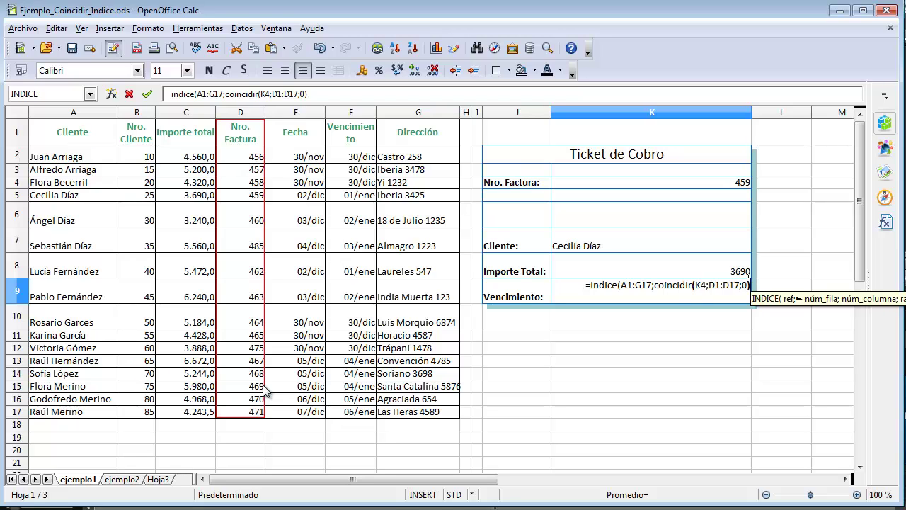
Complete the Vencimiento formula in K9 with column number 6, enter it and review the ticket's result formulas
text(;6)
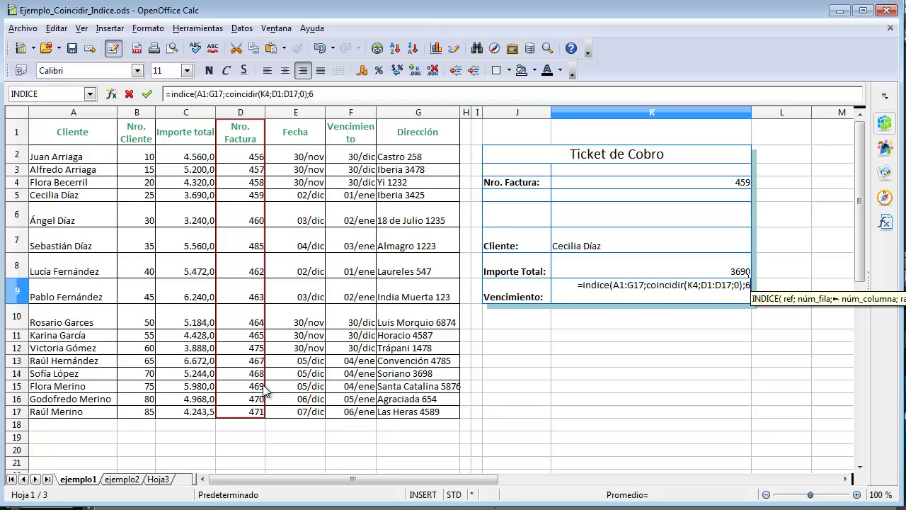
text())
key(Return)
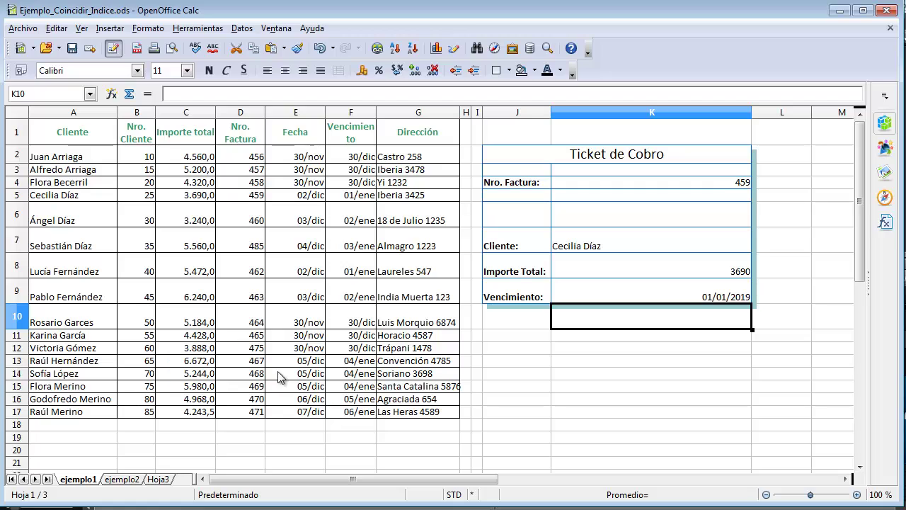
key(Up)
key(Up)
key(Up)
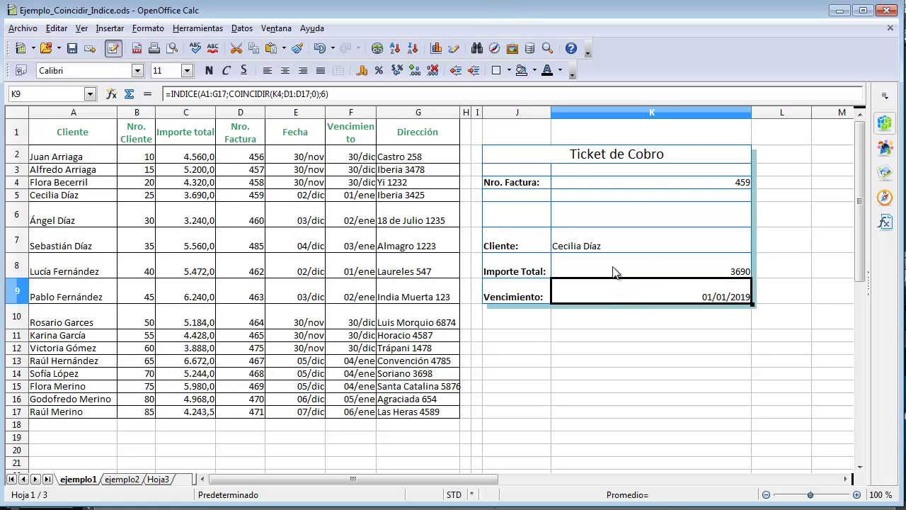
key(Down)
key(Down)
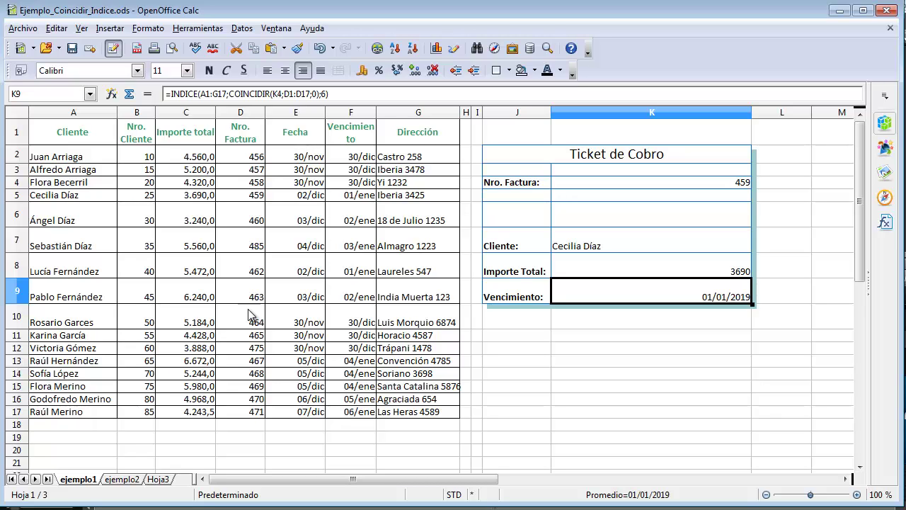
Examine the full table A1:G17 and compare it with the D1:G17 block that starts at Nro. Factura
drag(85, 140, 430, 413)
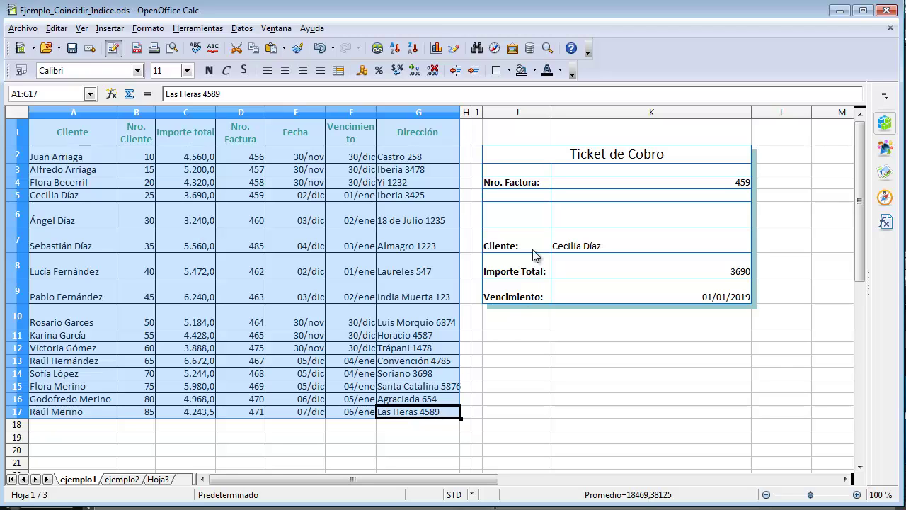
click(261, 362)
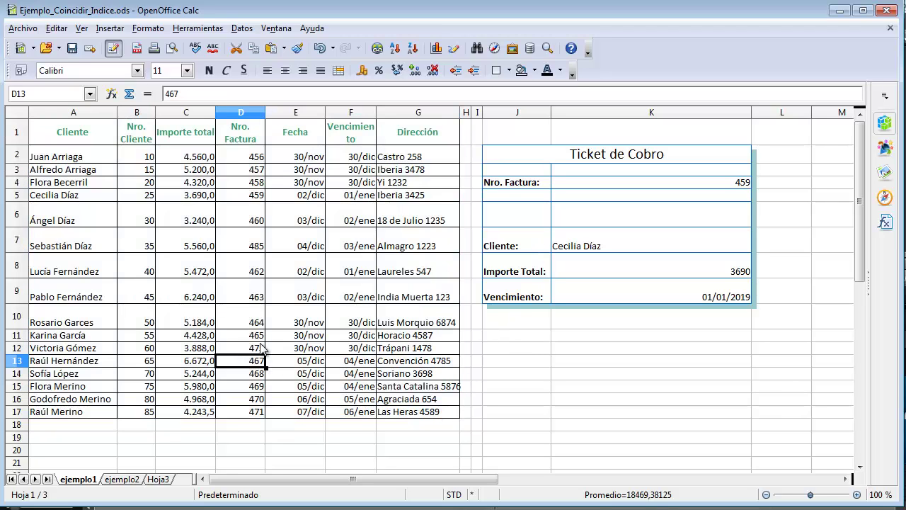
click(297, 138)
click(342, 138)
click(394, 138)
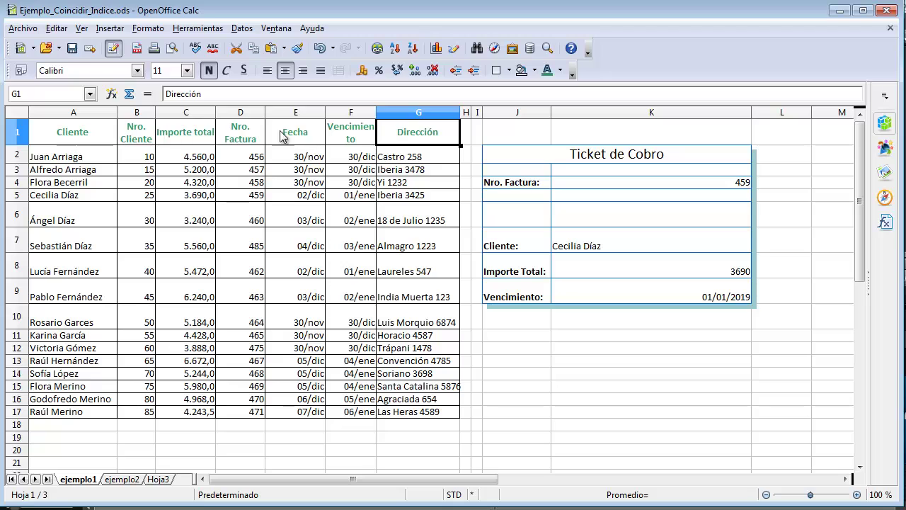
click(252, 135)
drag(268, 138, 423, 416)
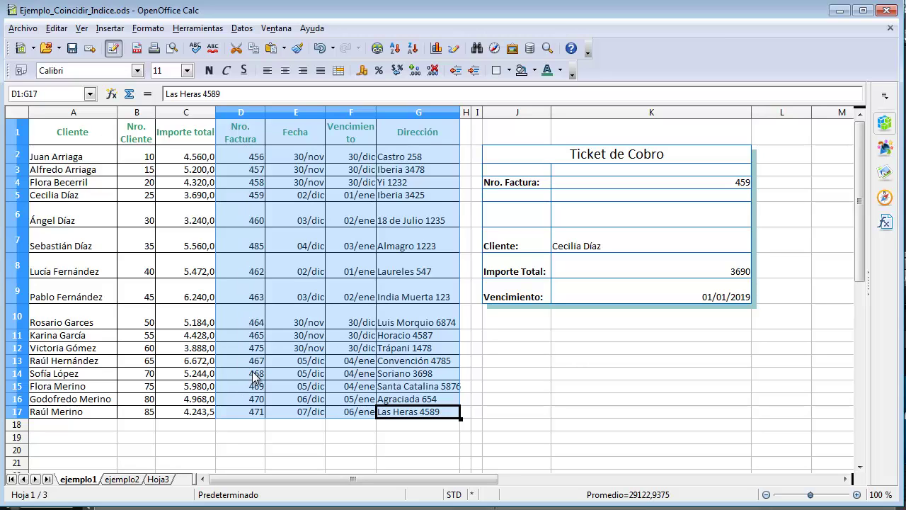
click(414, 327)
click(394, 194)
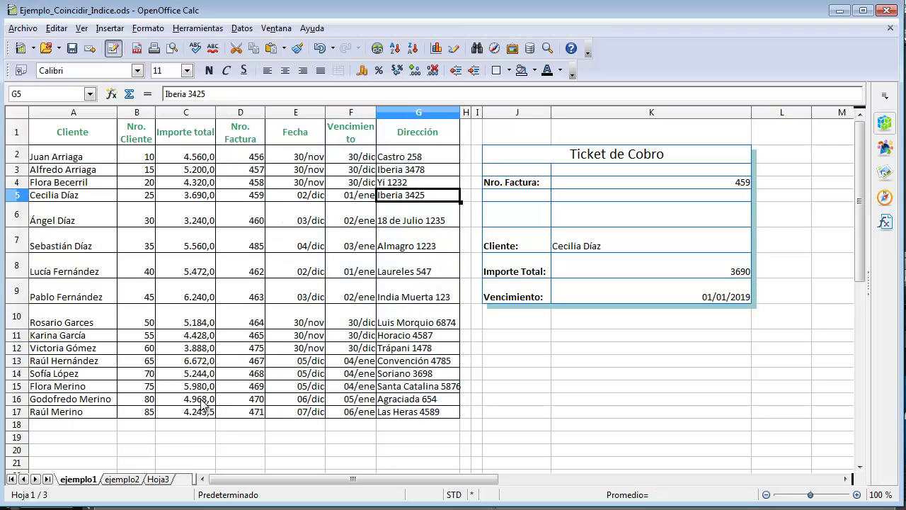
Open the ejemplo2 sheet and examine the sales table B3:G9 by month and destination, ending at México's Abril value
click(124, 480)
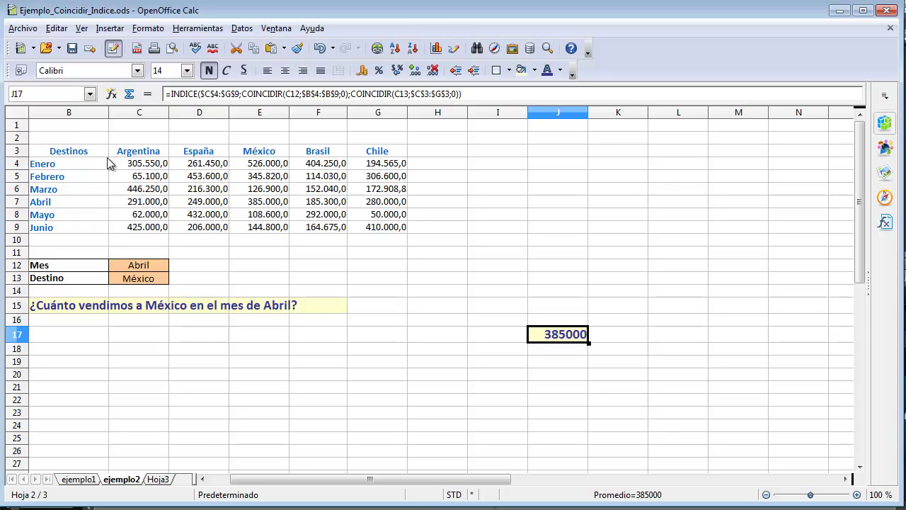
drag(66, 157, 357, 228)
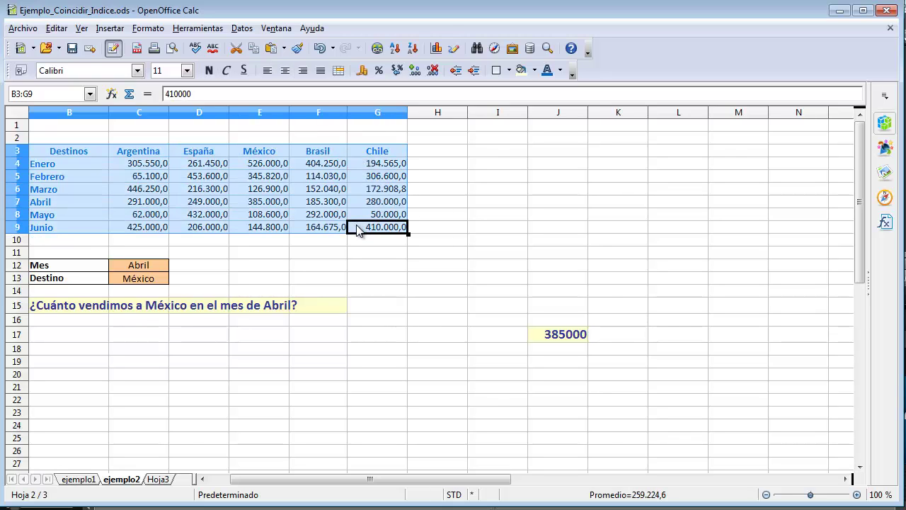
click(82, 158)
click(89, 175)
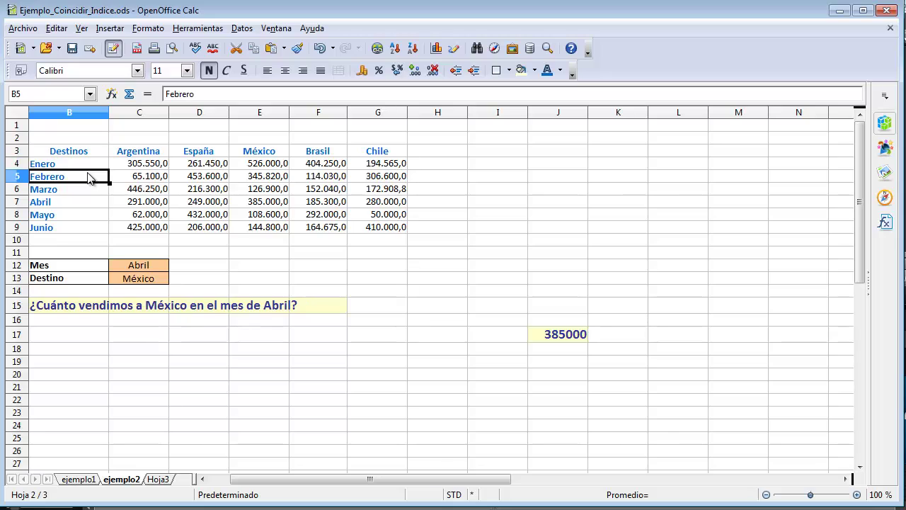
click(92, 157)
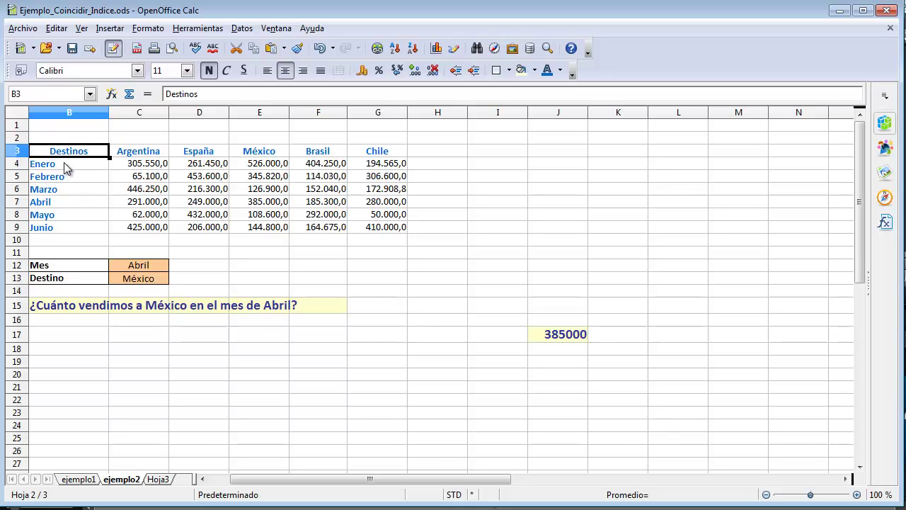
click(147, 167)
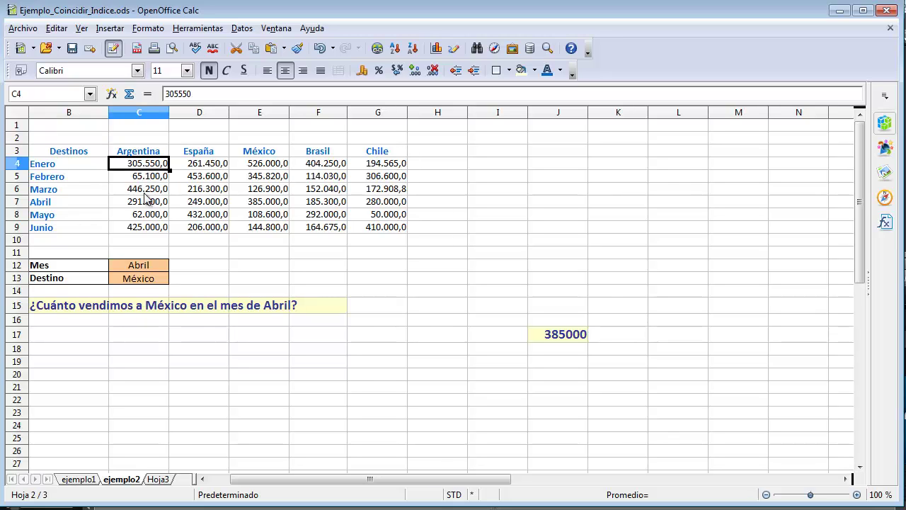
click(145, 193)
click(286, 202)
click(340, 178)
click(344, 203)
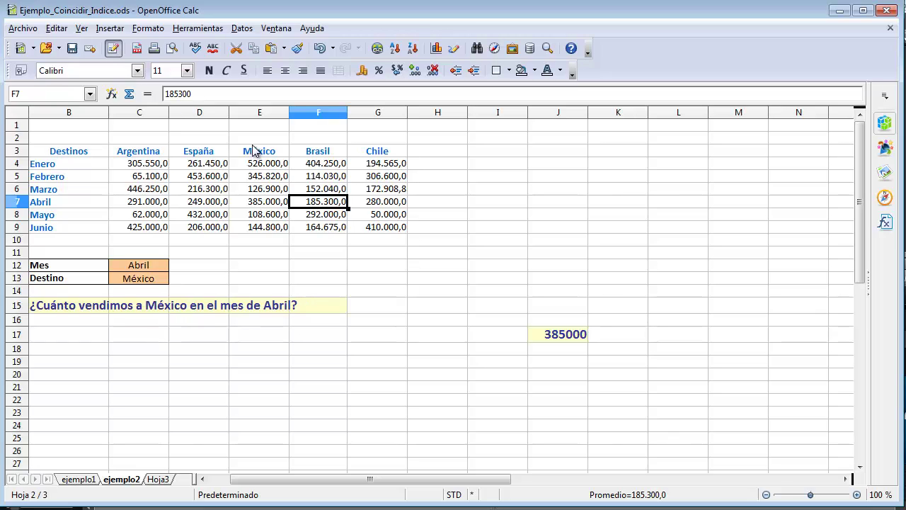
click(262, 204)
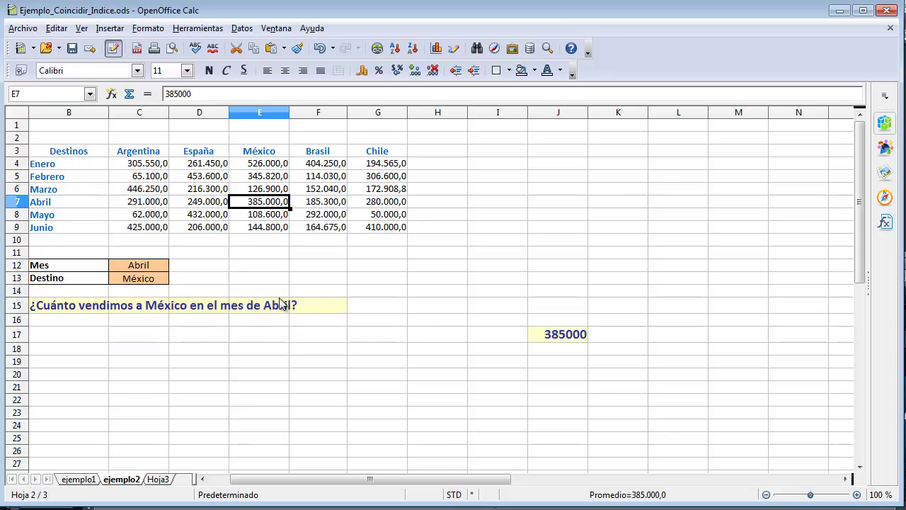
Start an INDICE formula in G15, beside the sales question, with the whole table B3:G9 as its reference
click(199, 334)
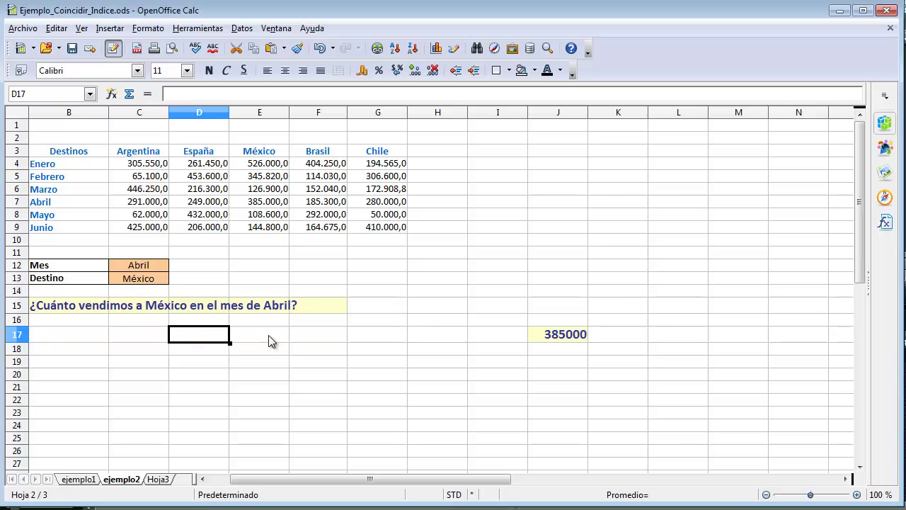
click(362, 308)
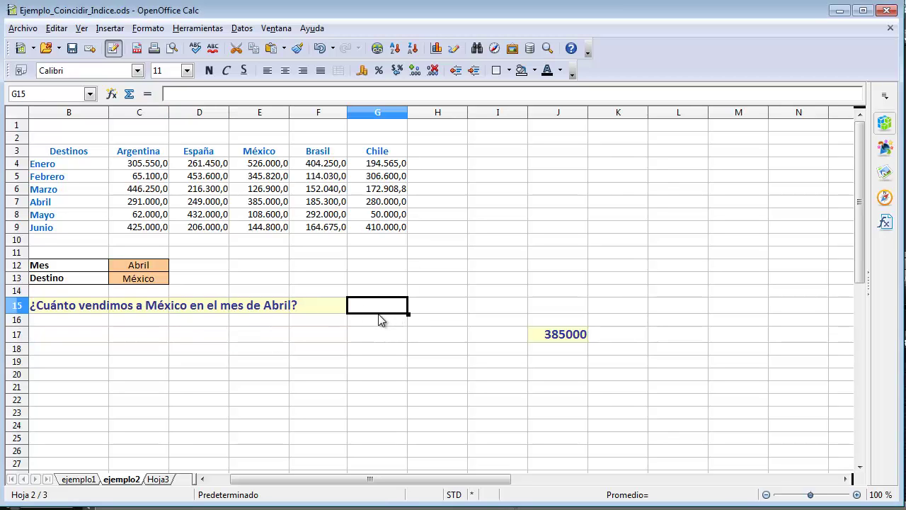
text(=i)
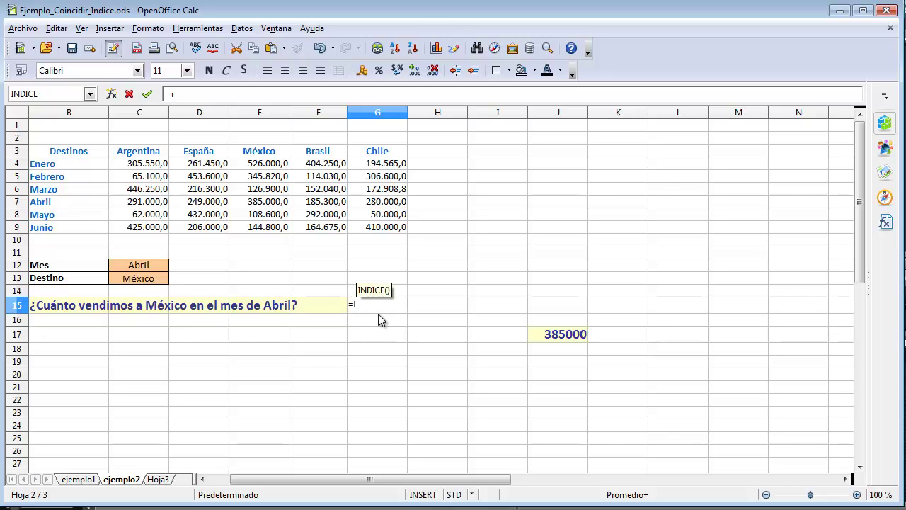
text(ndi)
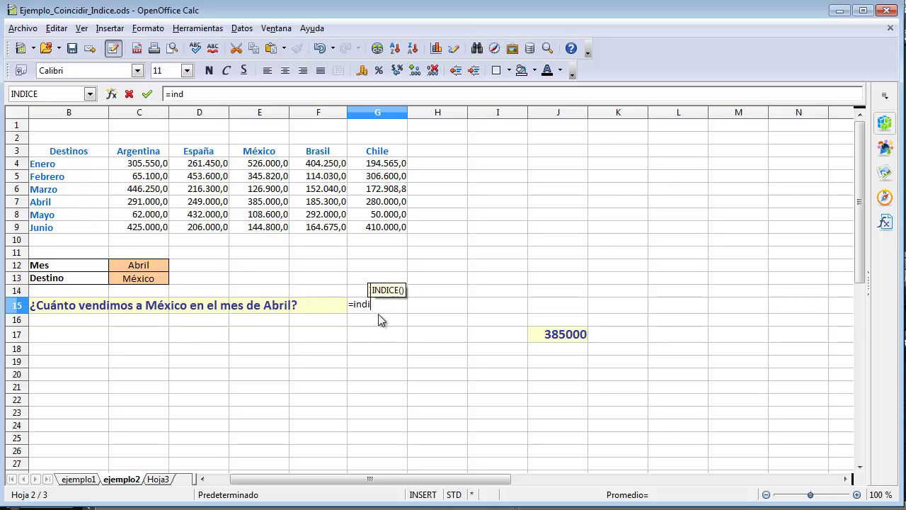
text(ce()
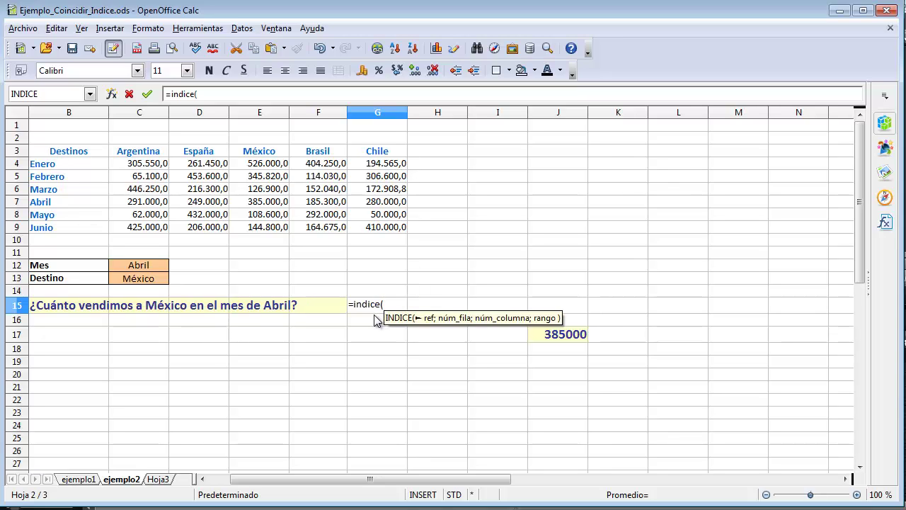
drag(51, 151, 382, 233)
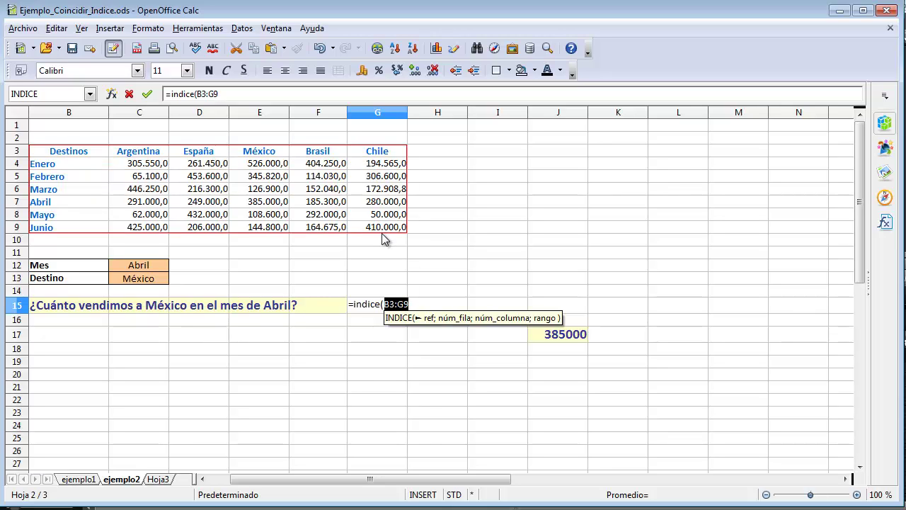
text(;)
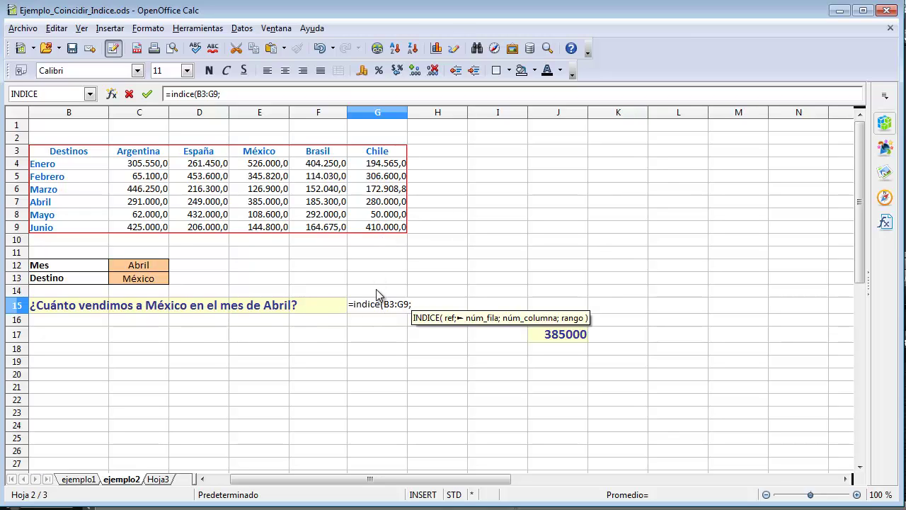
Nest COINCIDIR as the row argument in G15, looking up the month C12 in B3:B9 with match type 0
text(coin)
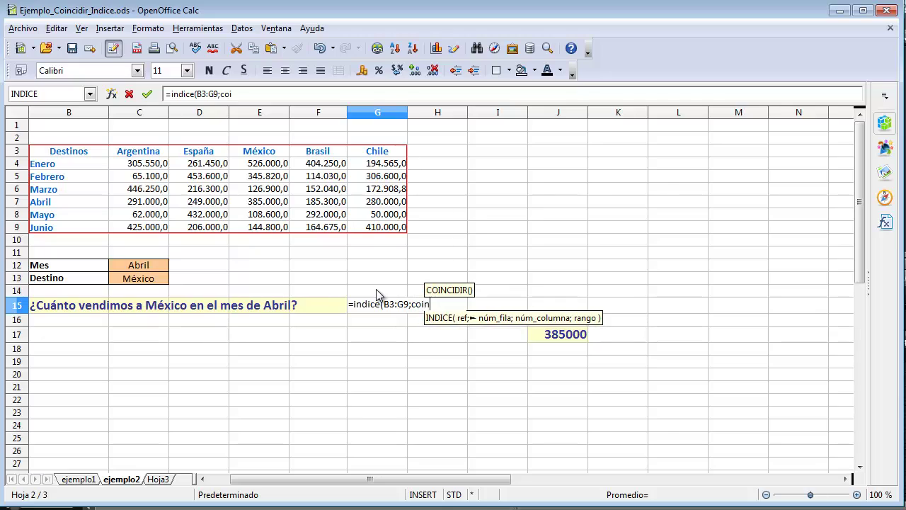
text(cidir)
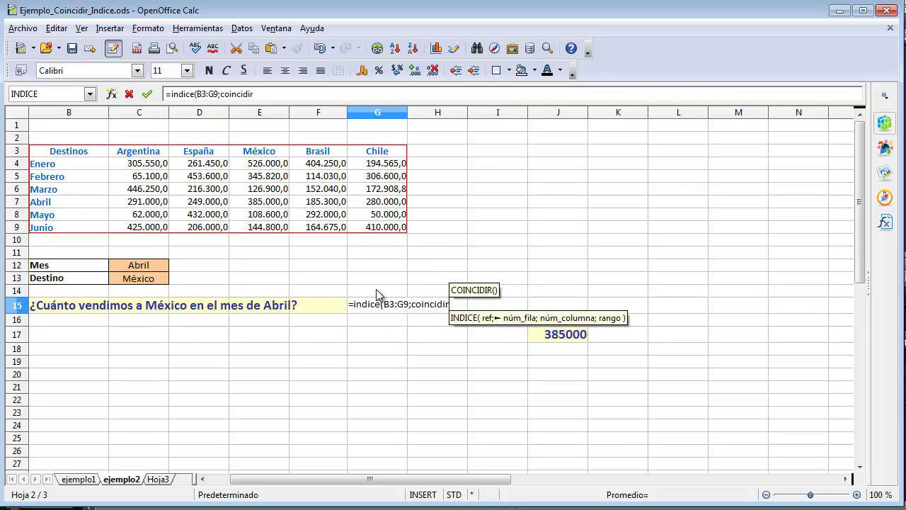
text(()
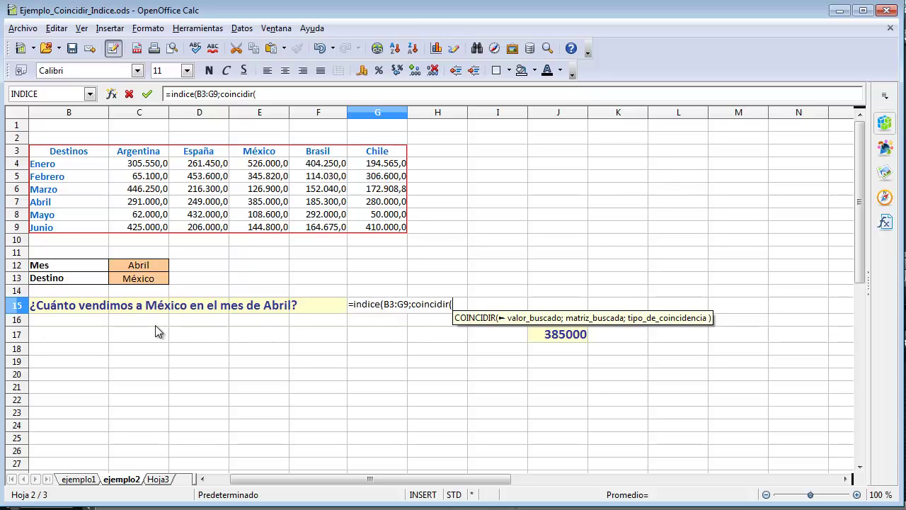
click(147, 265)
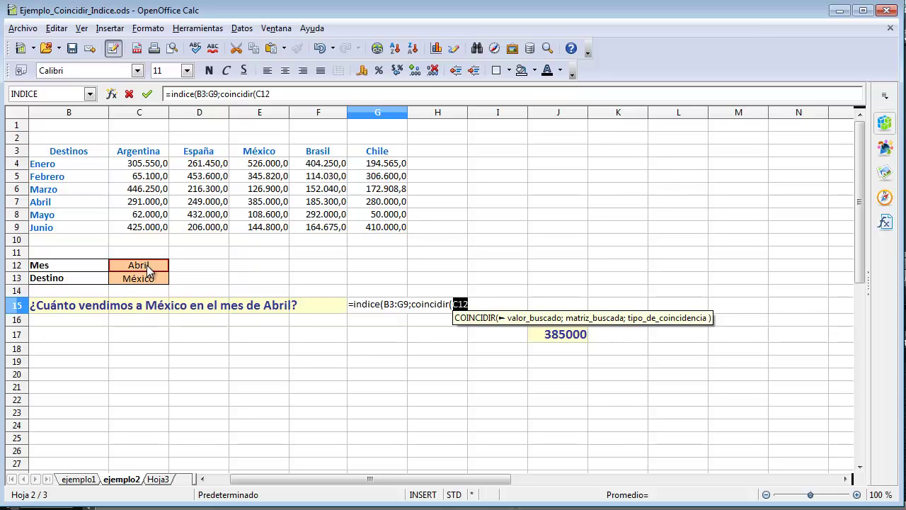
text(;)
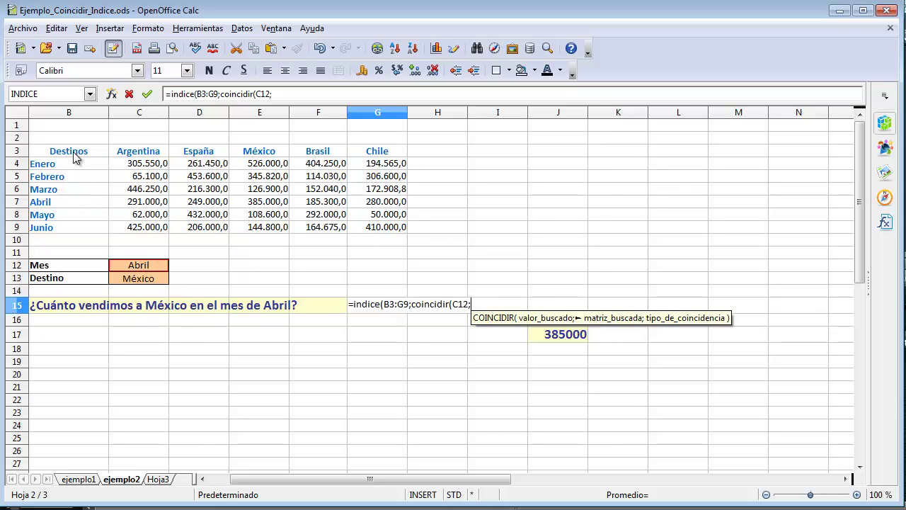
drag(73, 151, 64, 230)
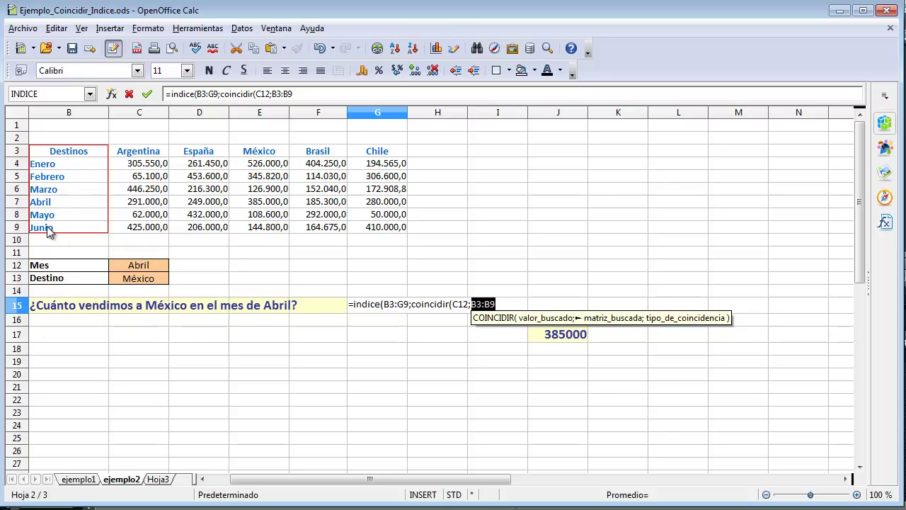
text(;0)
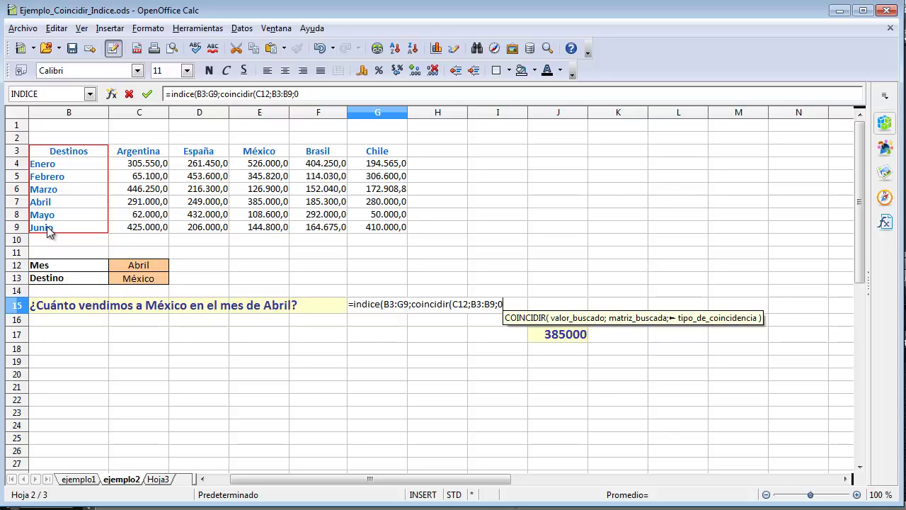
text())
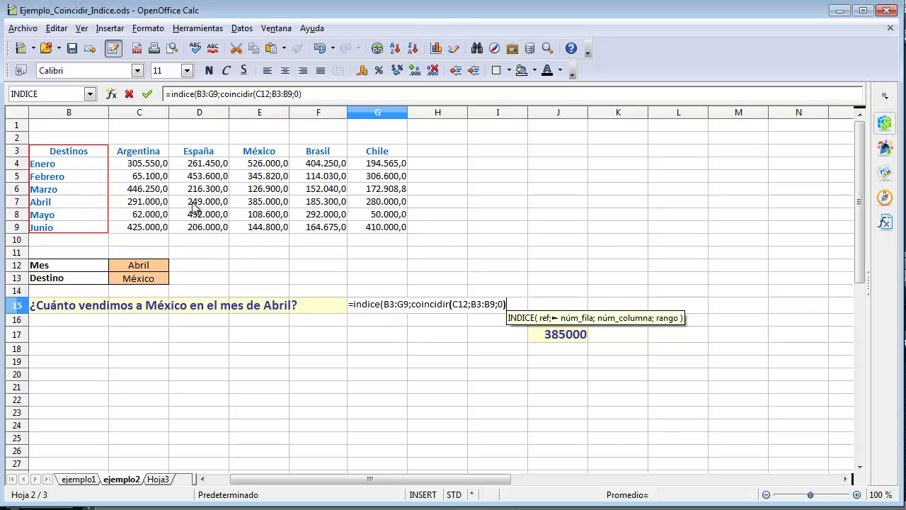
Nest a second COINCIDIR as the column argument in G15, looking up C13 in B3:G3 with match type 0, and enter the formula
text(;)
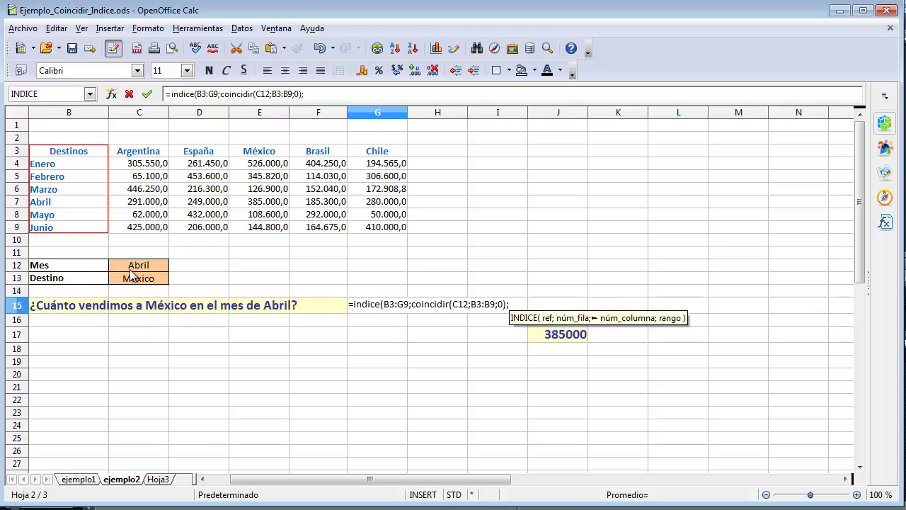
text(coincidi)
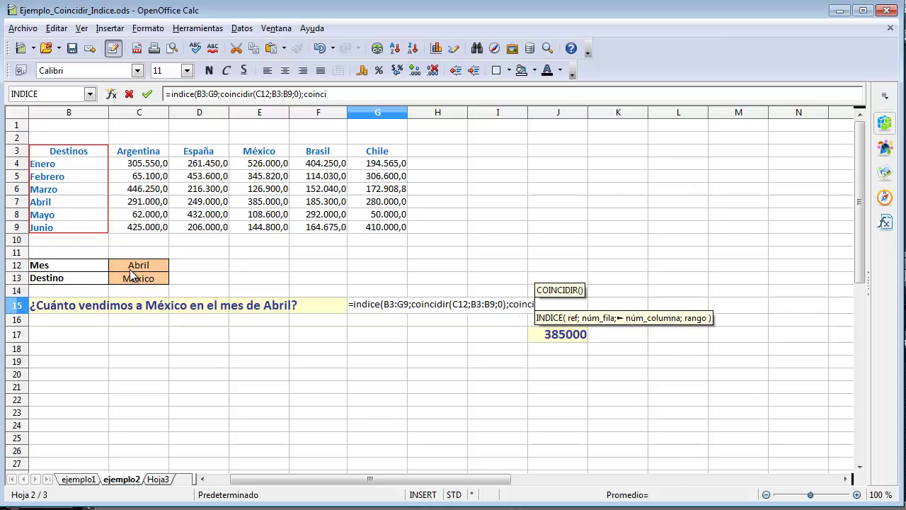
text(r)
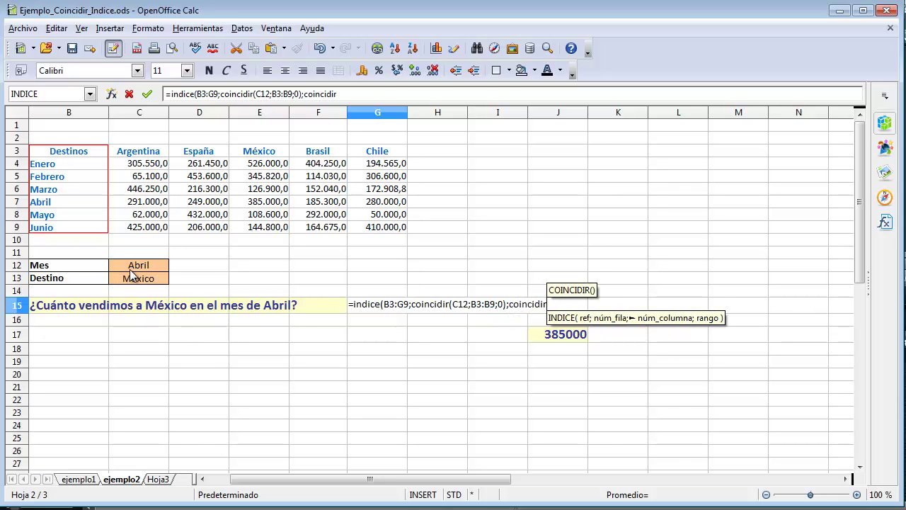
text(()
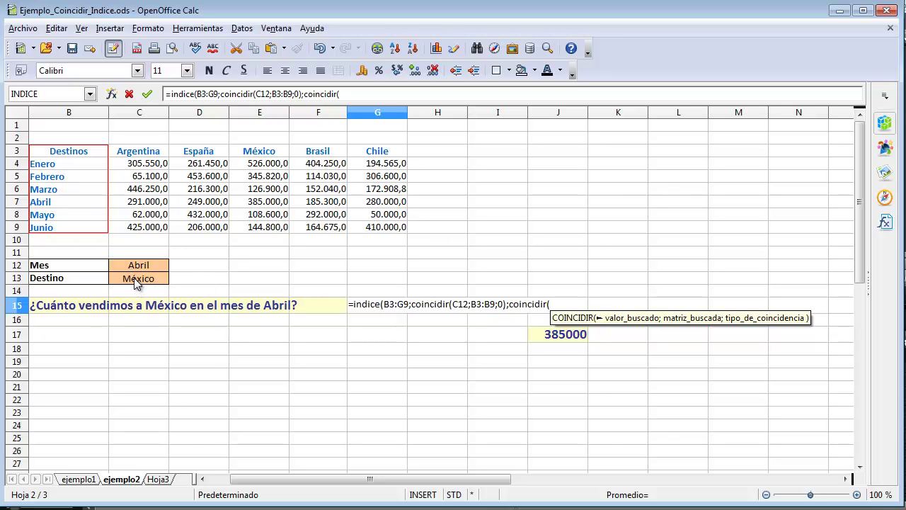
click(137, 281)
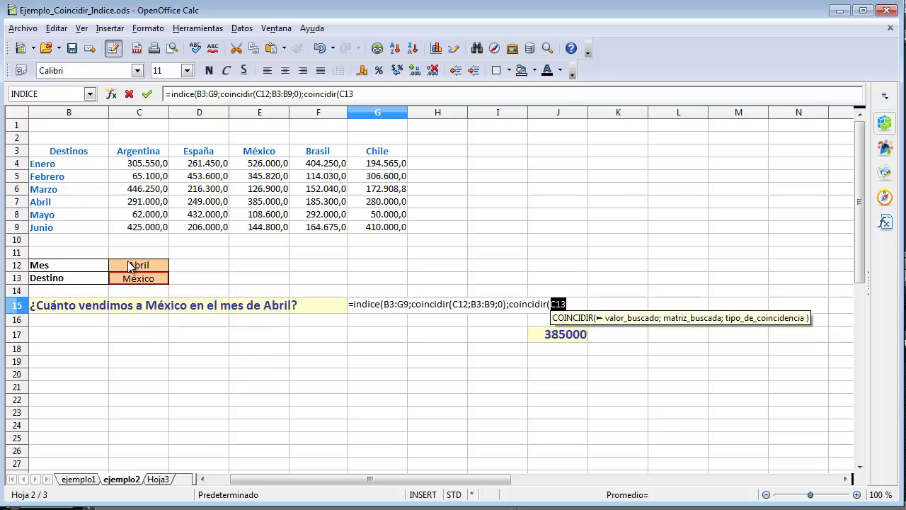
text(;)
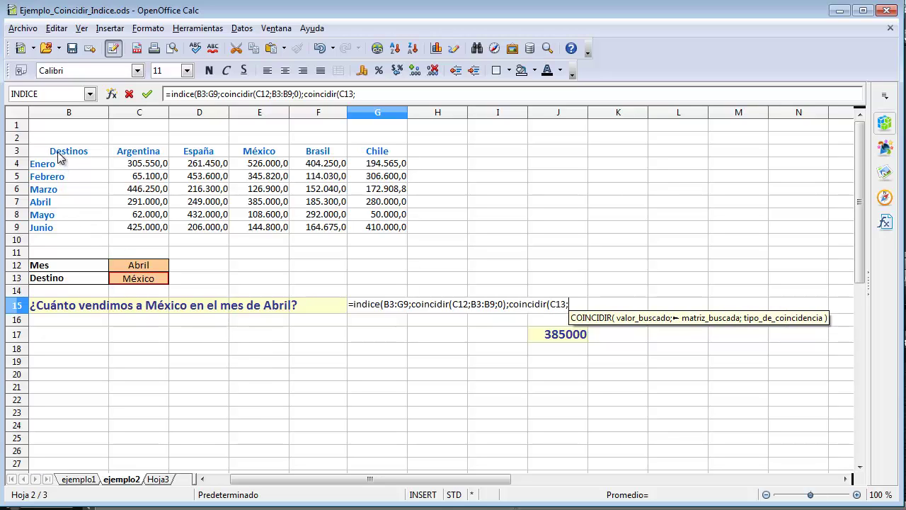
drag(62, 153, 371, 157)
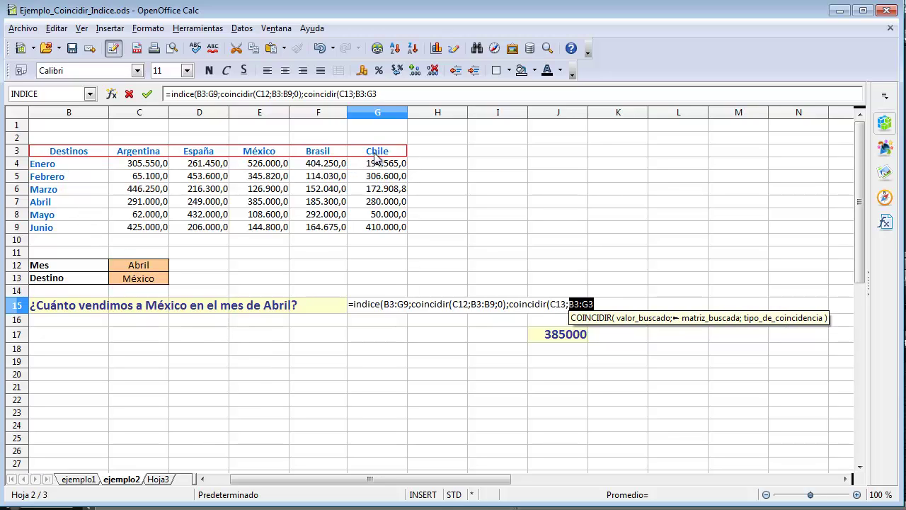
text(;0)
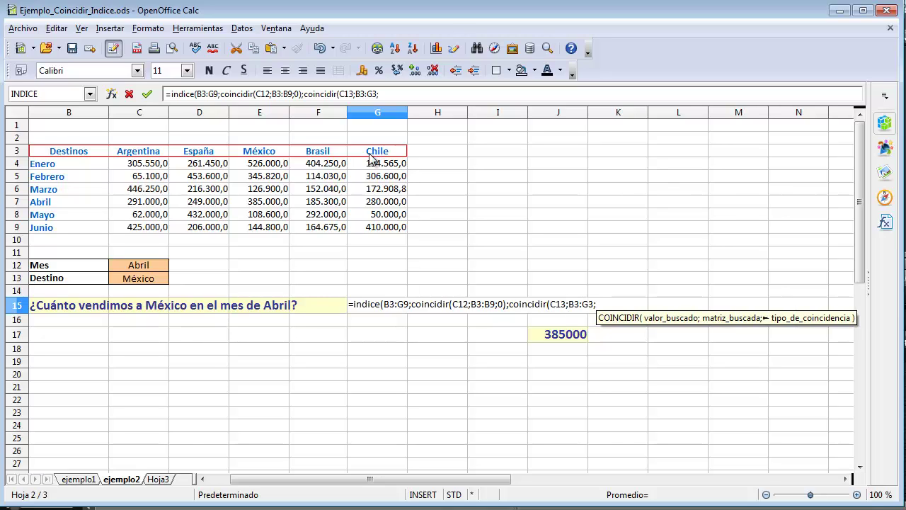
text())
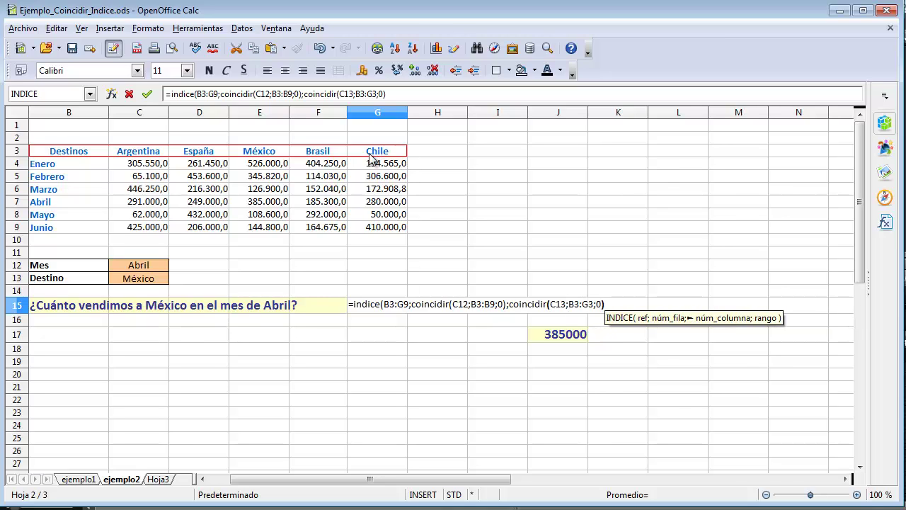
text())
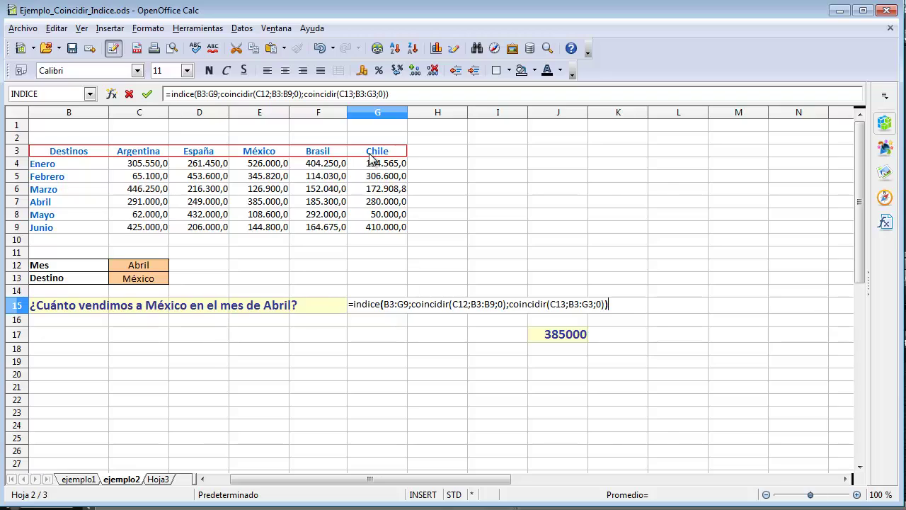
key(Return)
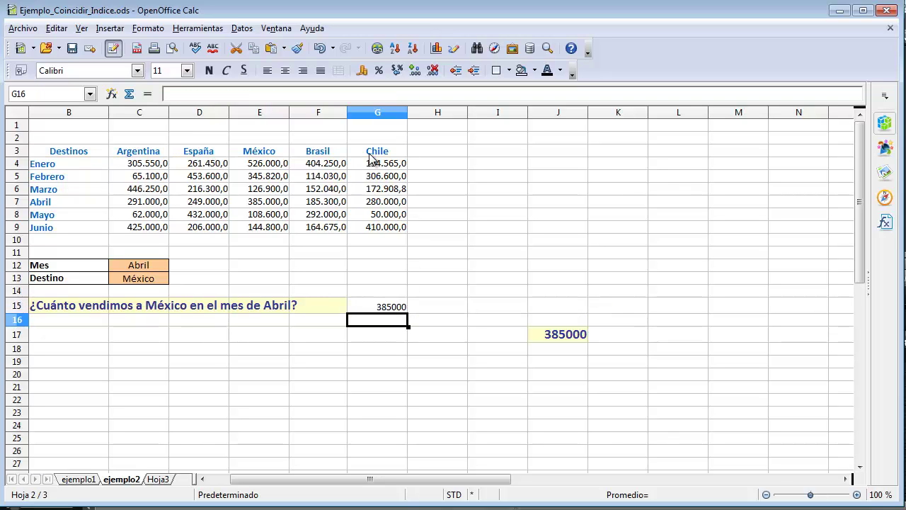
click(388, 308)
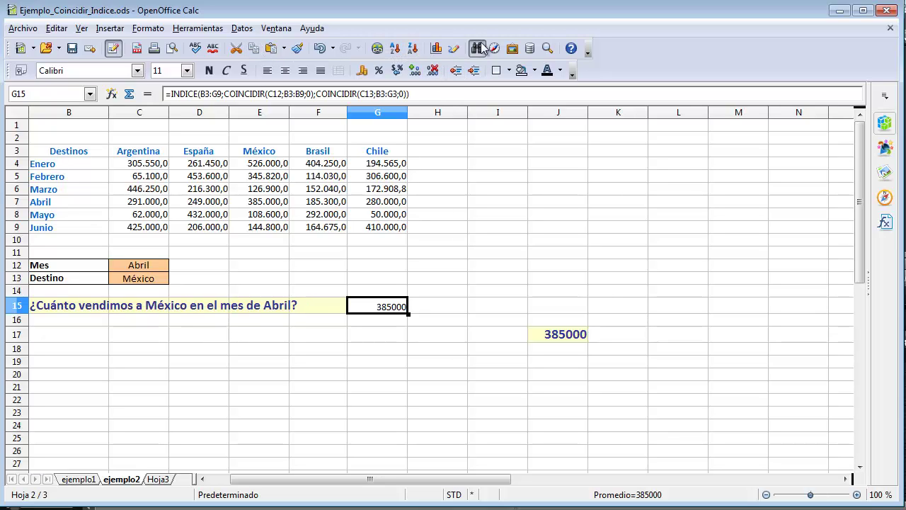
Draw a horizontal line about 6.8 cm long from Abril to E7 and a vertical one about 1.6 cm long from México down towards E7
click(456, 53)
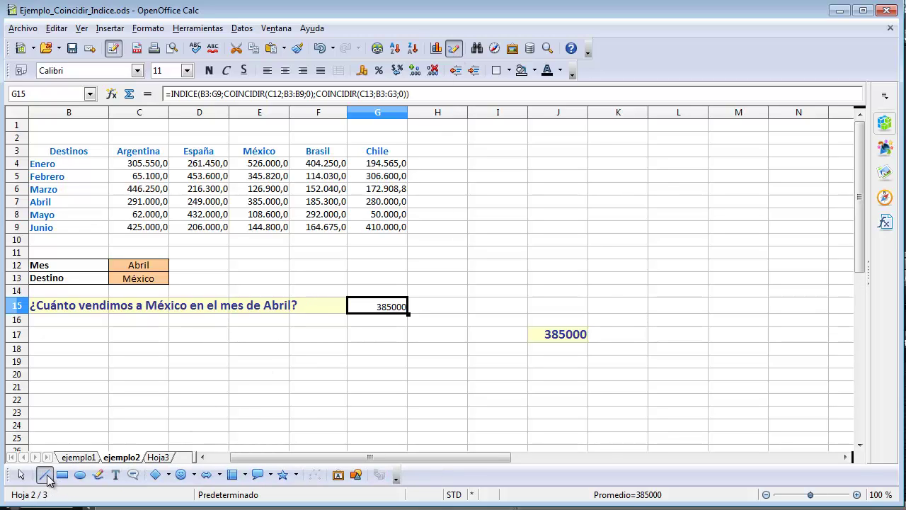
click(47, 476)
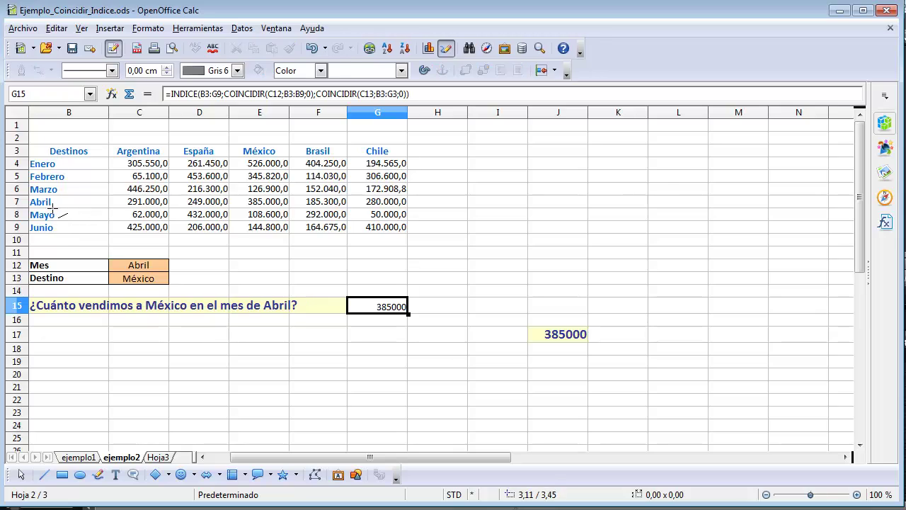
drag(67, 203, 239, 204)
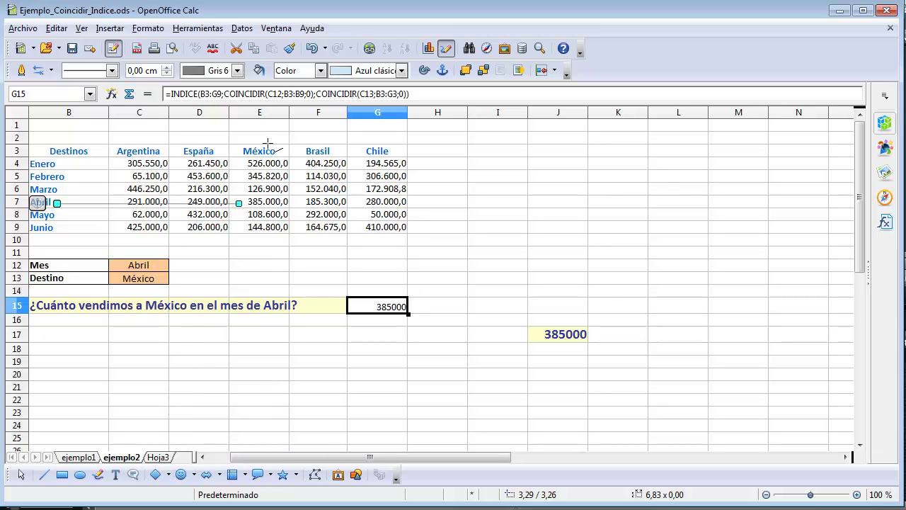
mouse_move(266, 157)
mouse_down()
mouse_move(266, 201)
mouse_move(266, 191)
mouse_up()
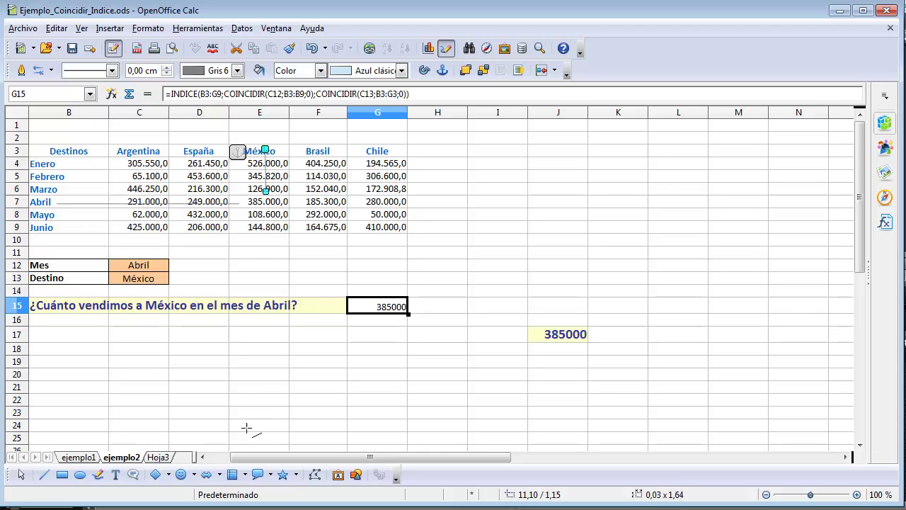
Draw an ellipse about 2.2 × 0.7 cm around the value in E7, with fill Ninguno and line colour Rojo
click(82, 478)
drag(288, 192, 264, 202)
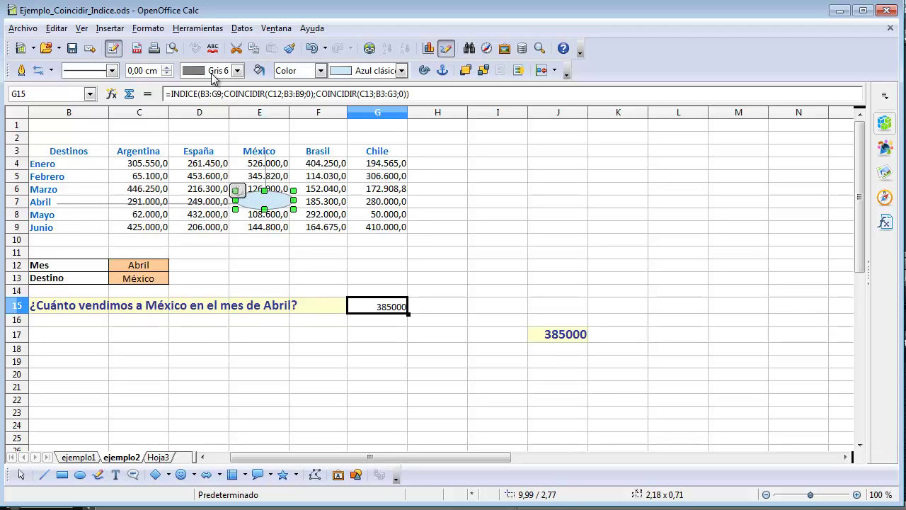
click(321, 70)
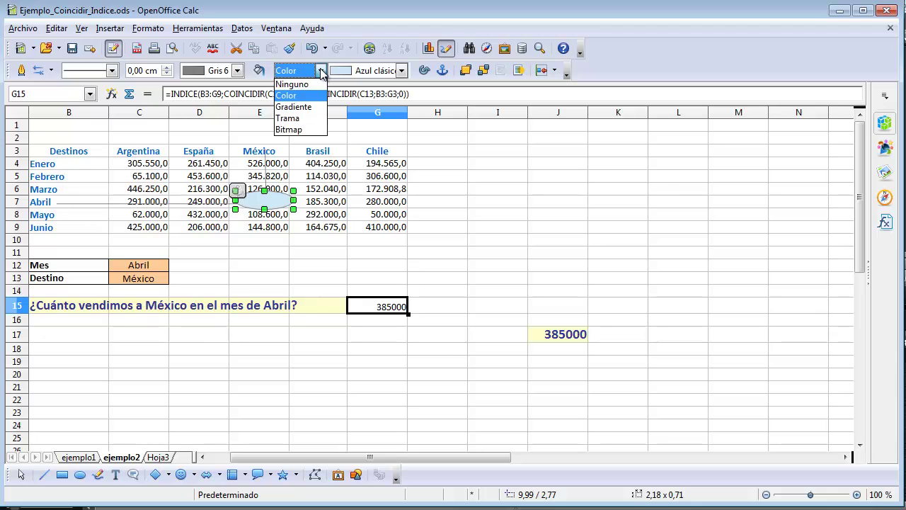
click(312, 85)
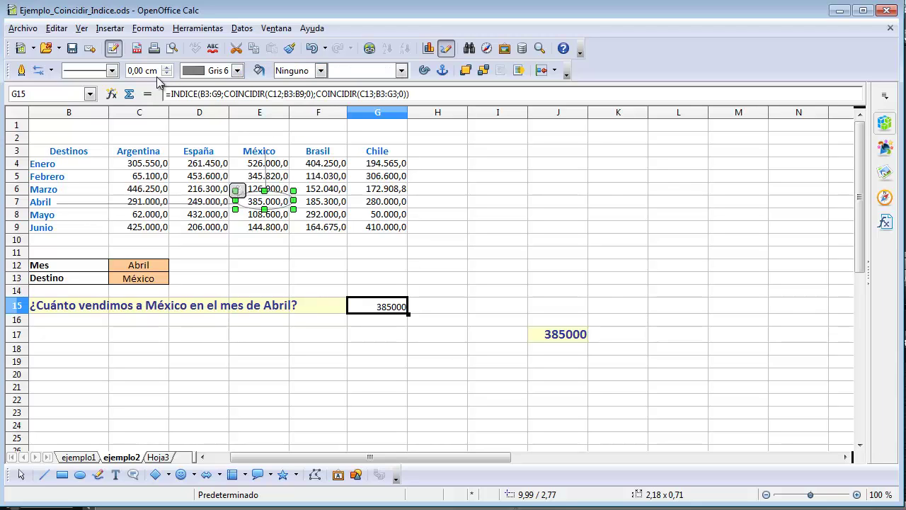
click(238, 71)
click(199, 175)
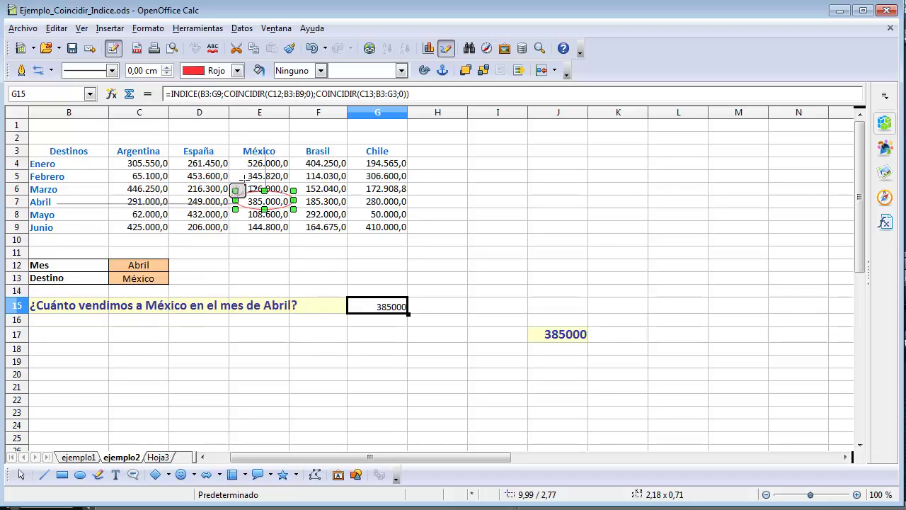
Thicken the outline of the red ellipse around E7 to a line width of 0,10 cm and deselect it
click(168, 67)
click(169, 74)
click(170, 74)
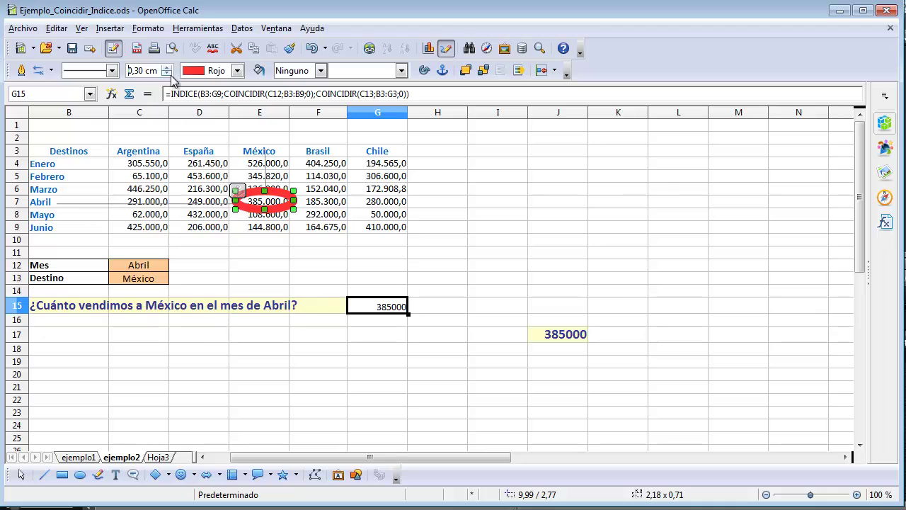
click(335, 242)
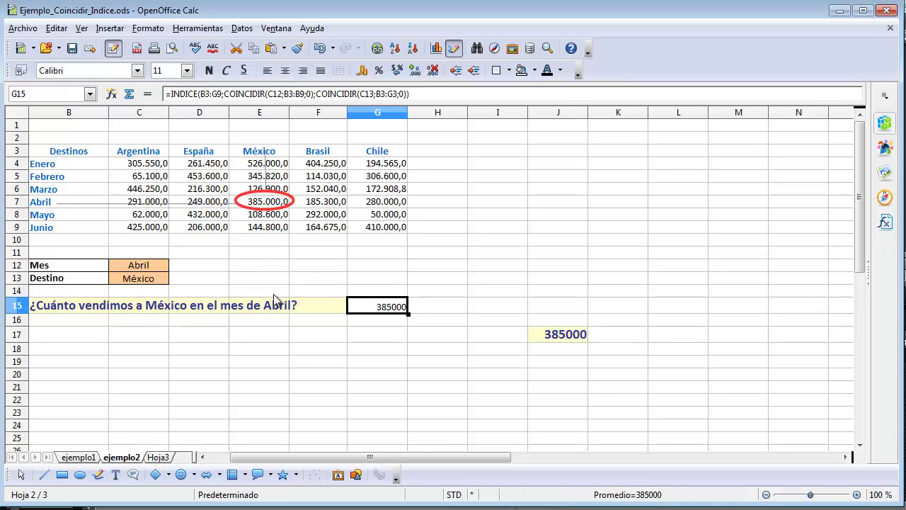
Change the lookup criteria, setting Mes in C12 to febrero and Destino in C13 to Brasil
click(124, 267)
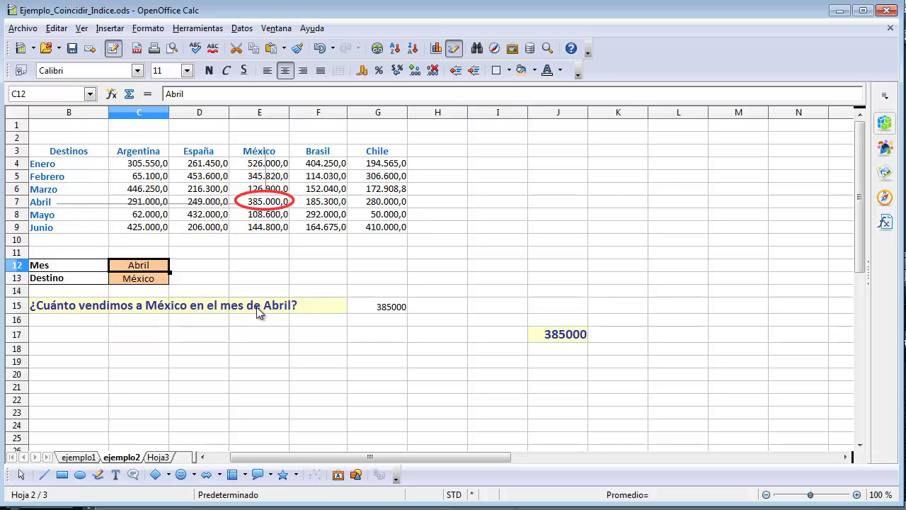
text(Febrero)
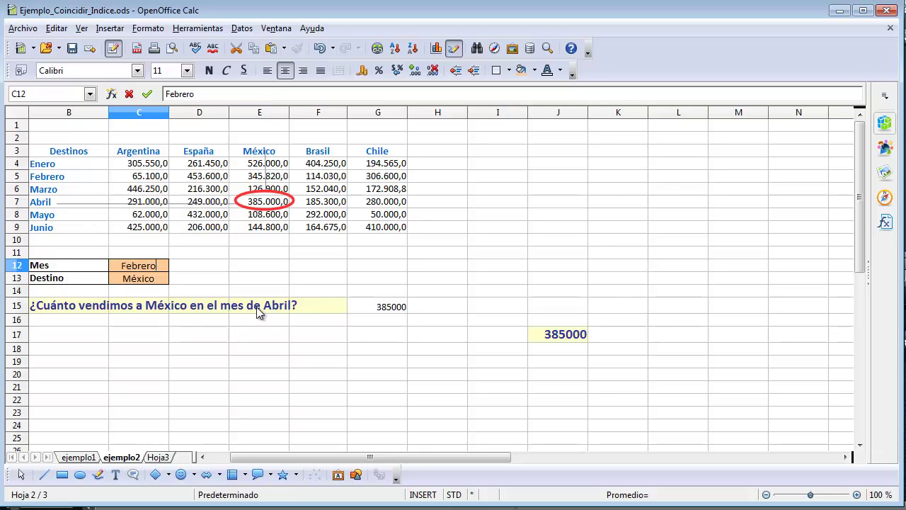
key(Return)
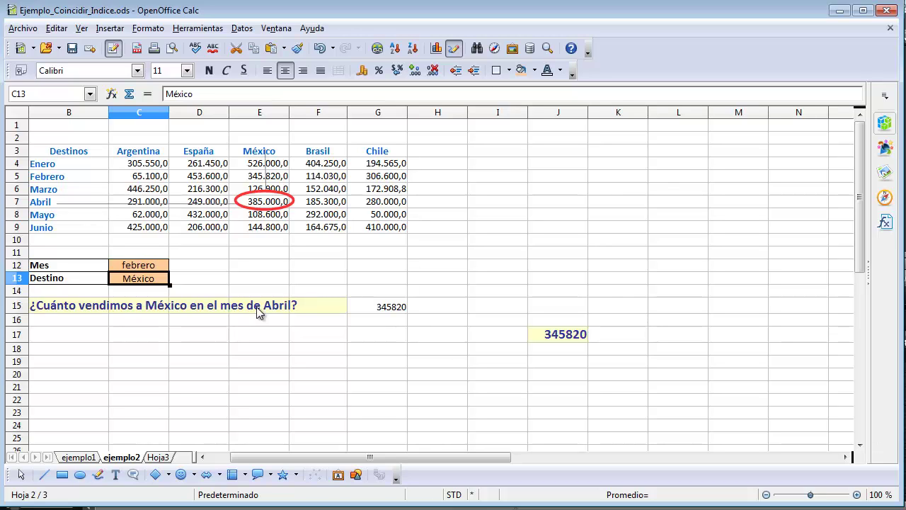
text(Bras)
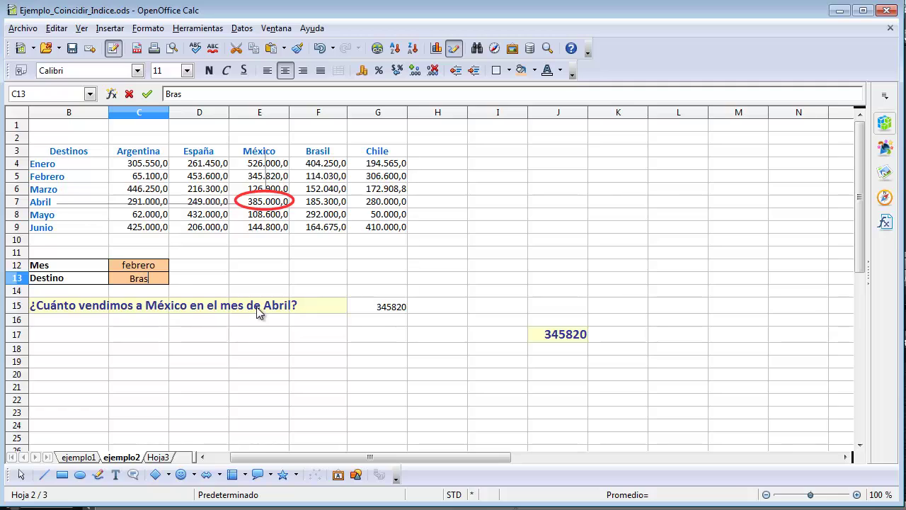
text(il)
key(Return)
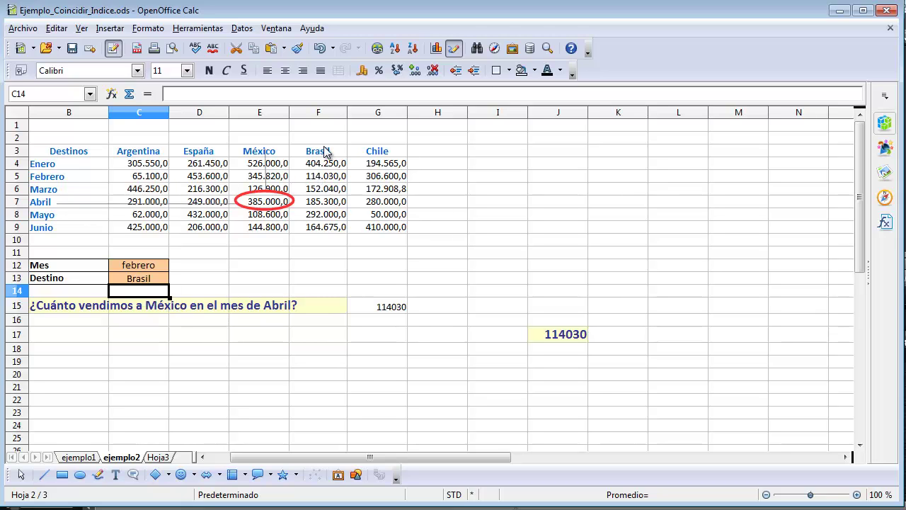
Move the red ellipse from E7 to F5 so it surrounds the February sales value for Brasil
click(267, 210)
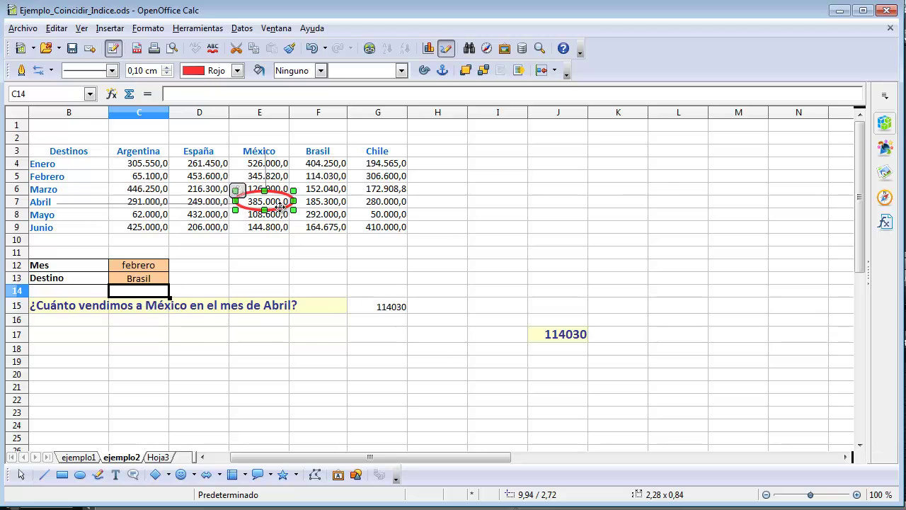
drag(283, 215, 341, 190)
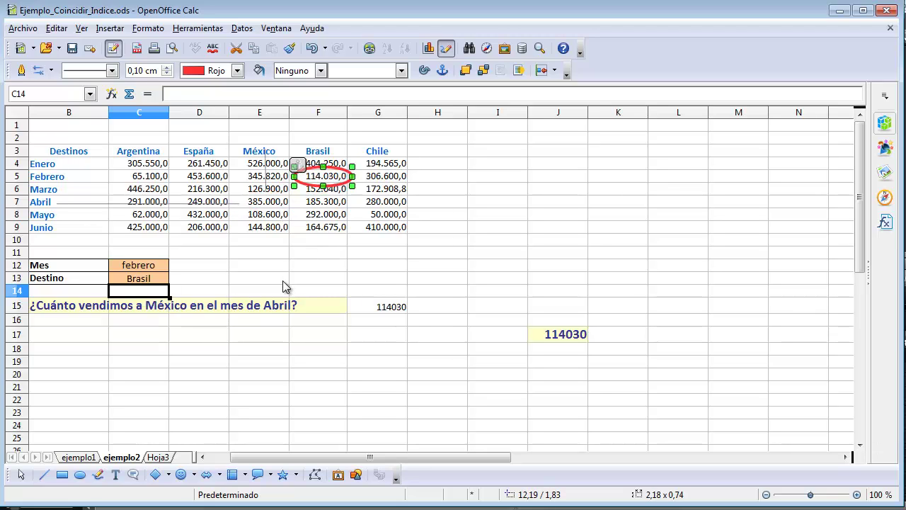